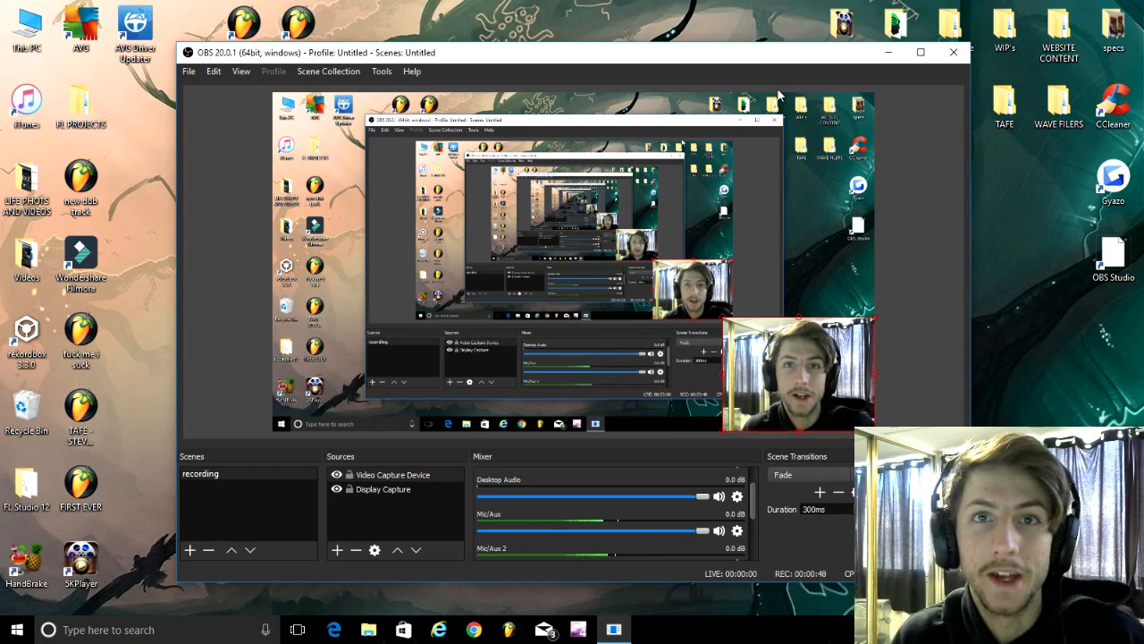
pyautogui.moveTo(766, 57); pyautogui.dragTo(755, 48)
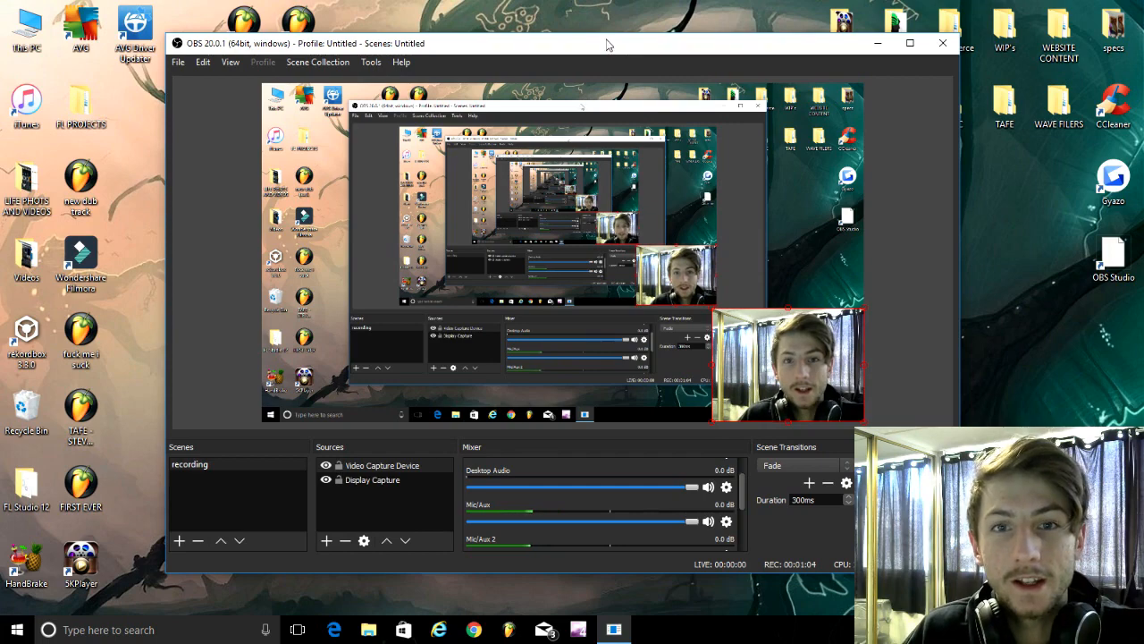
pyautogui.moveTo(607, 39); pyautogui.dragTo(605, 37)
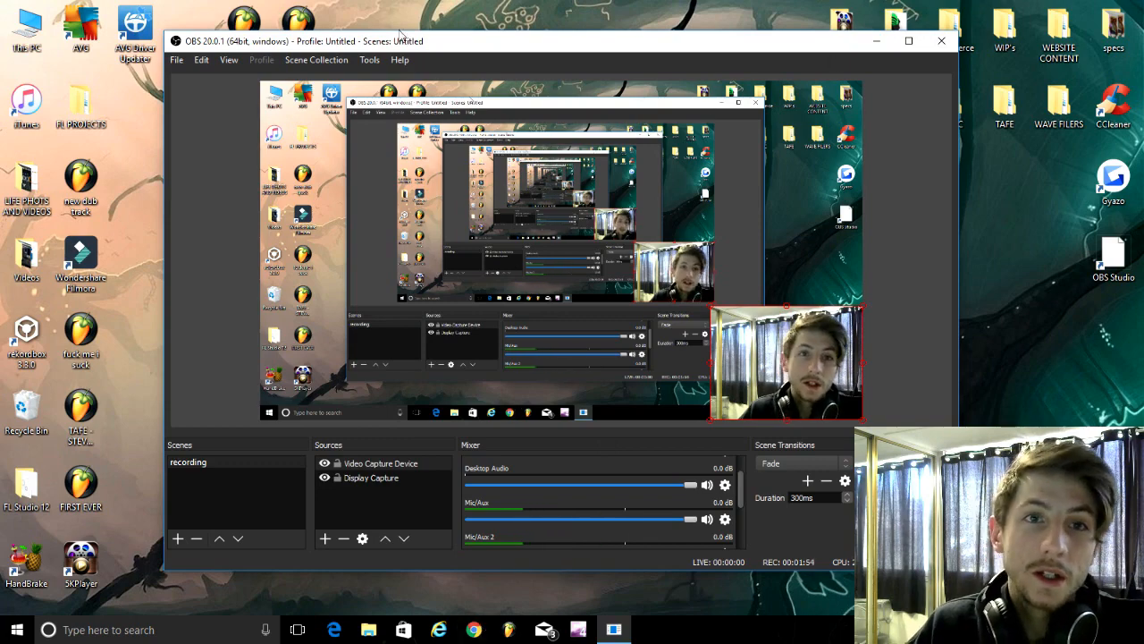
pyautogui.moveTo(456, 44); pyautogui.dragTo(454, 75)
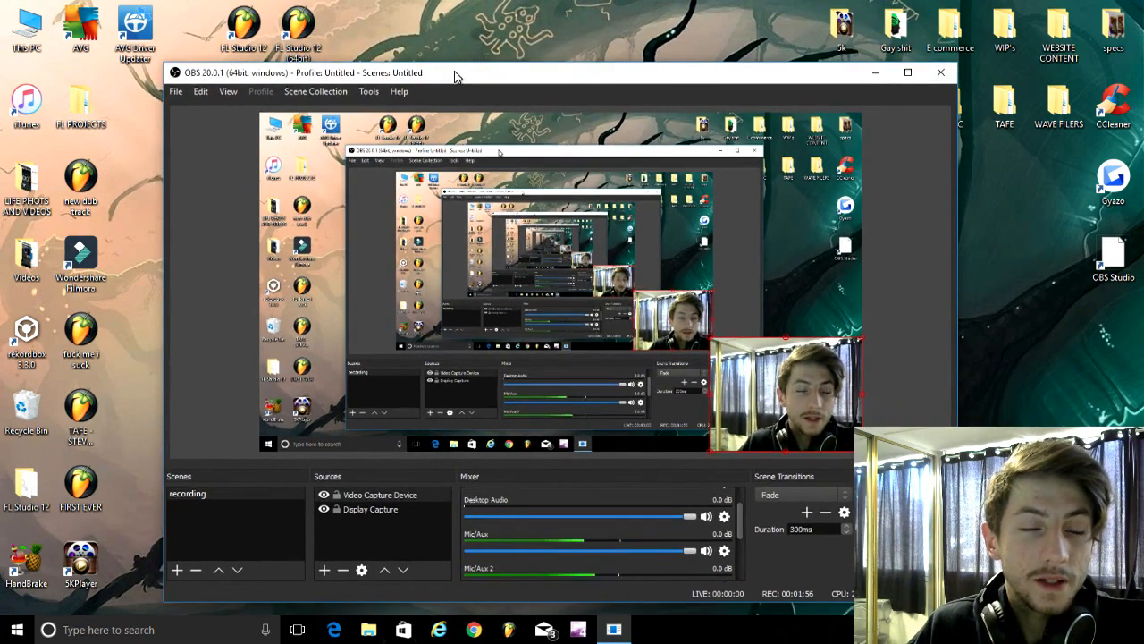
# Open FL Studio 12 (64bit) and start a new project from the FAVE TEMP template.
pyautogui.click(295, 32)
pyautogui.doubleClick(295, 32)
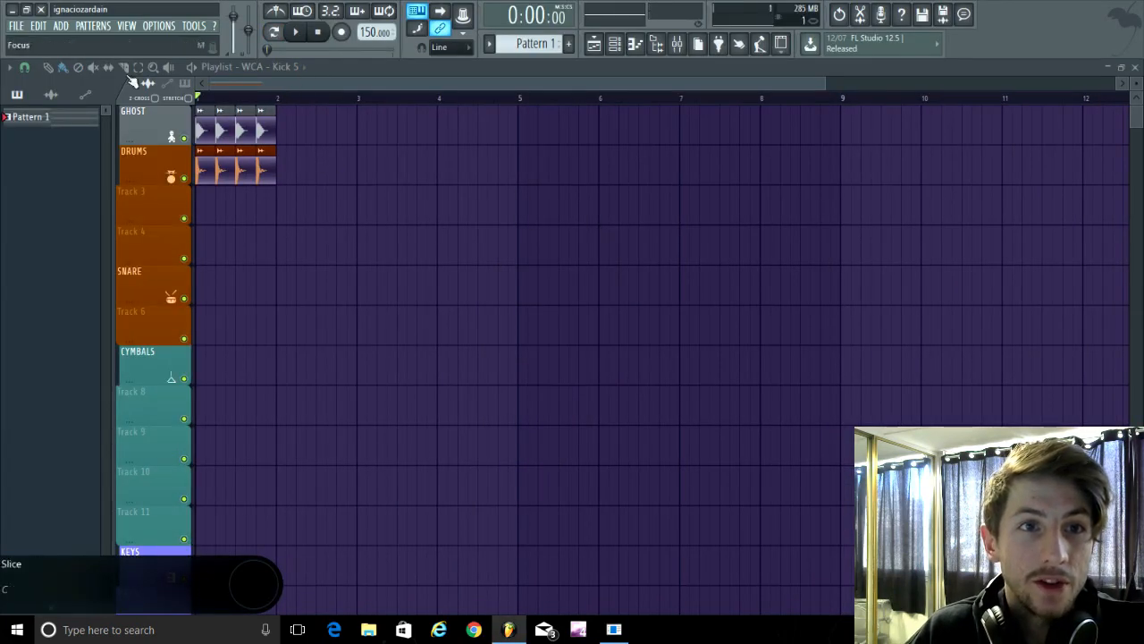
pyautogui.click(16, 26)
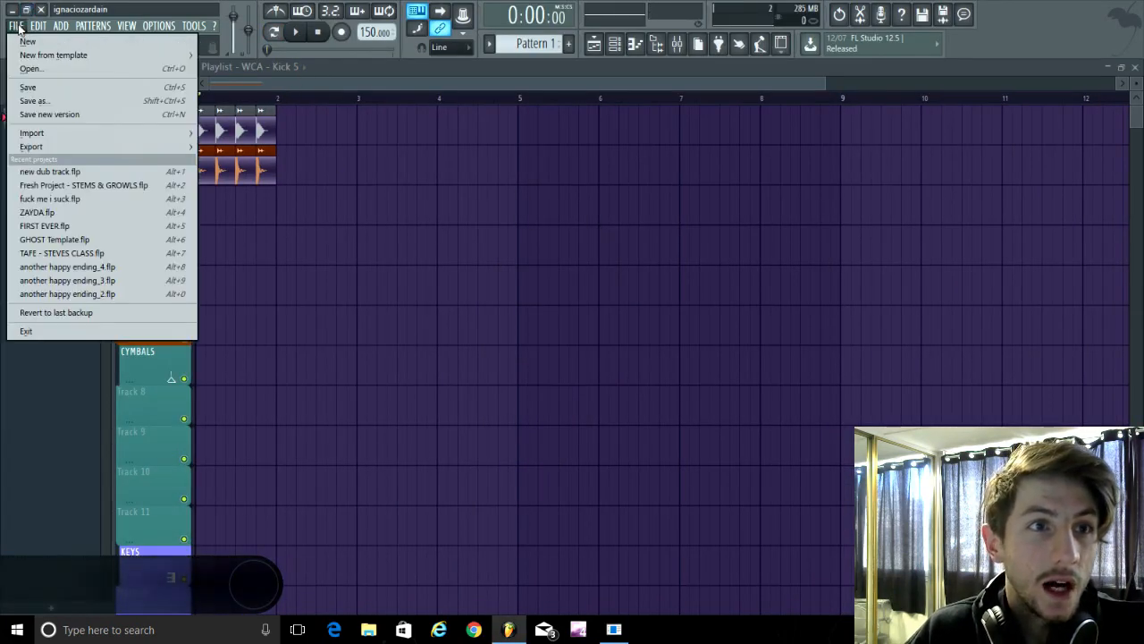
pyautogui.click(17, 26)
pyautogui.click(17, 27)
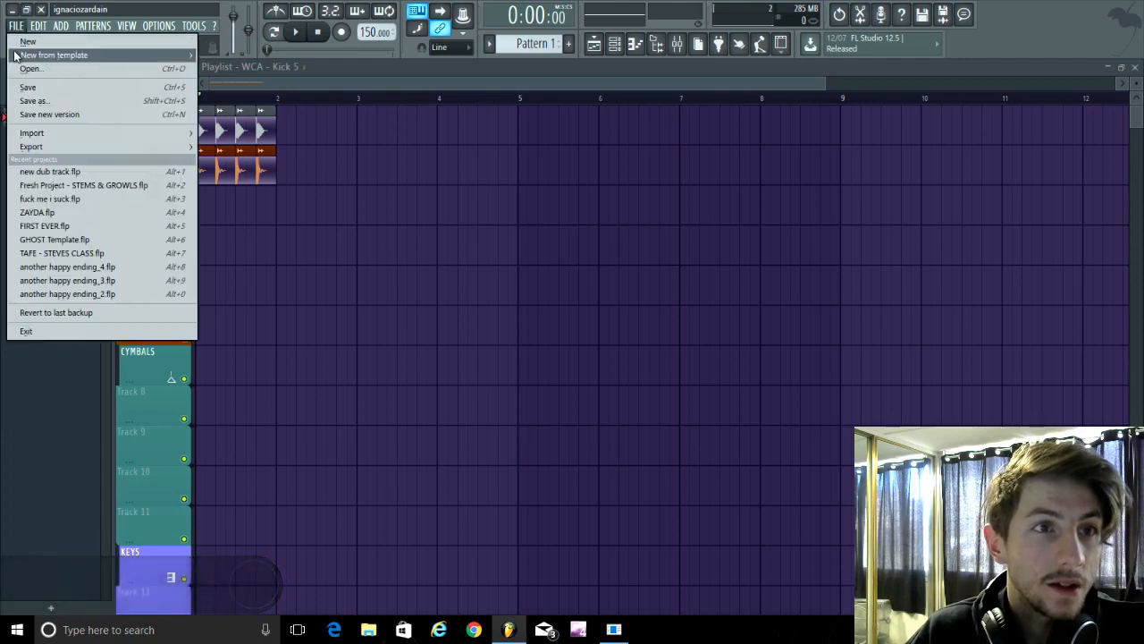
pyautogui.moveTo(16, 55)
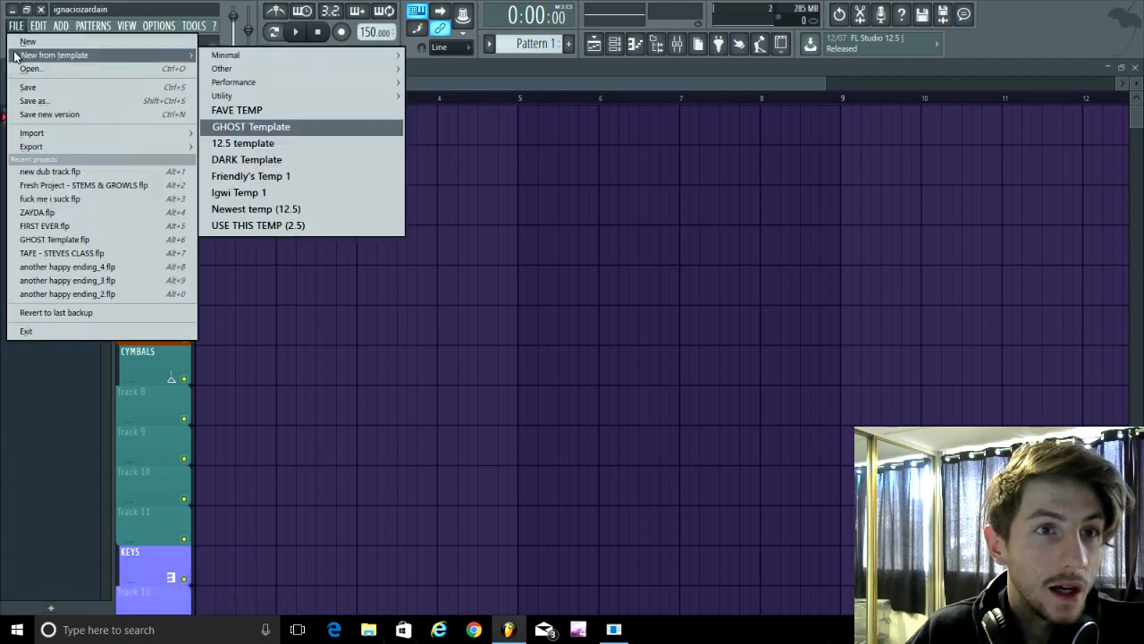
pyautogui.click(251, 109)
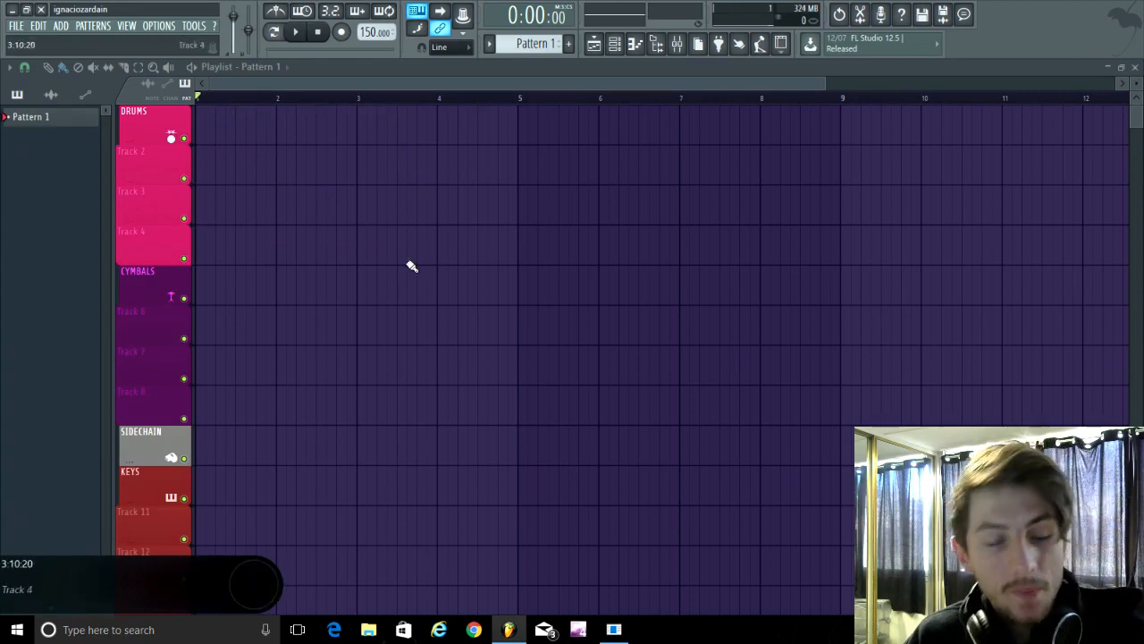
pyautogui.scroll(-1, 483, 338)
pyautogui.scroll(-4, 475, 317)
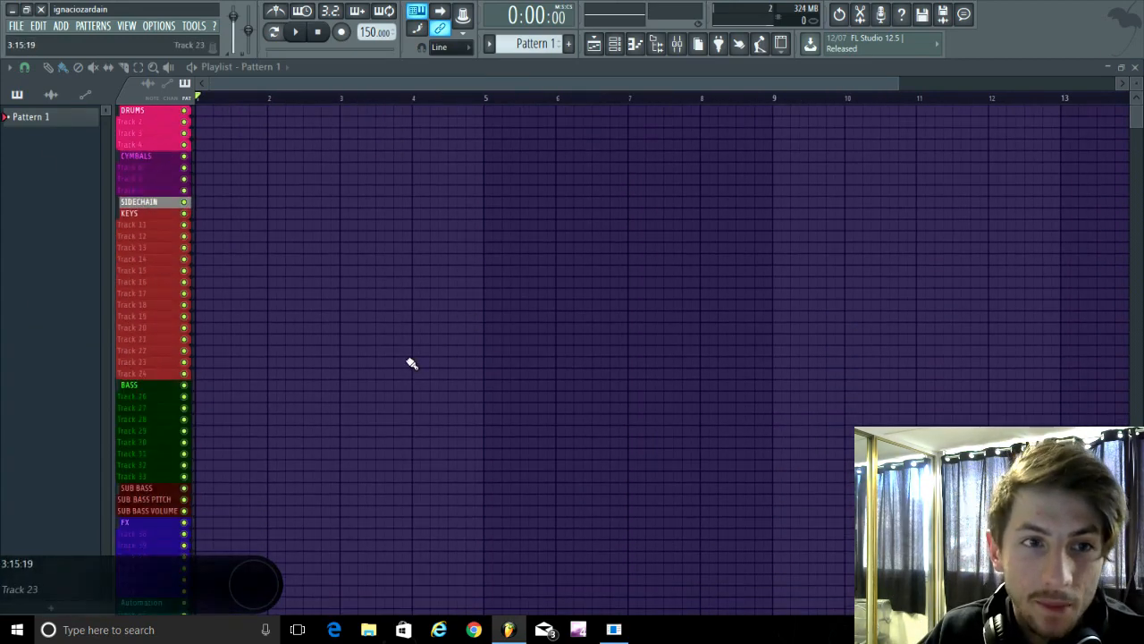
pyautogui.scroll(-1, 403, 360)
pyautogui.scroll(4, 309, 378)
pyautogui.scroll(6, 309, 386)
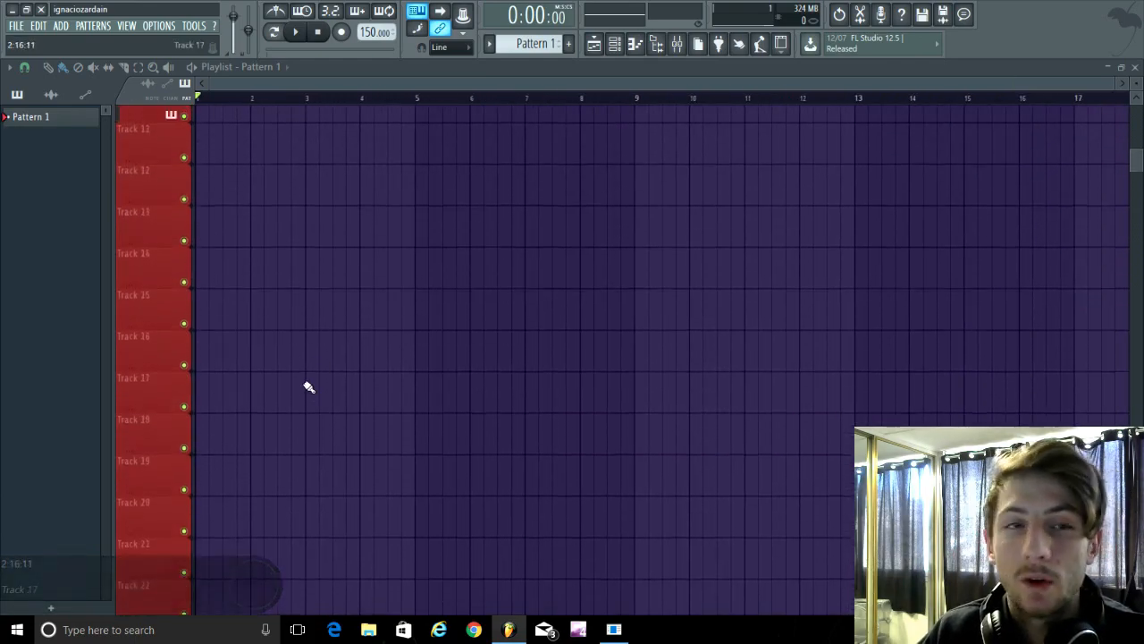
pyautogui.scroll(-3, 314, 371)
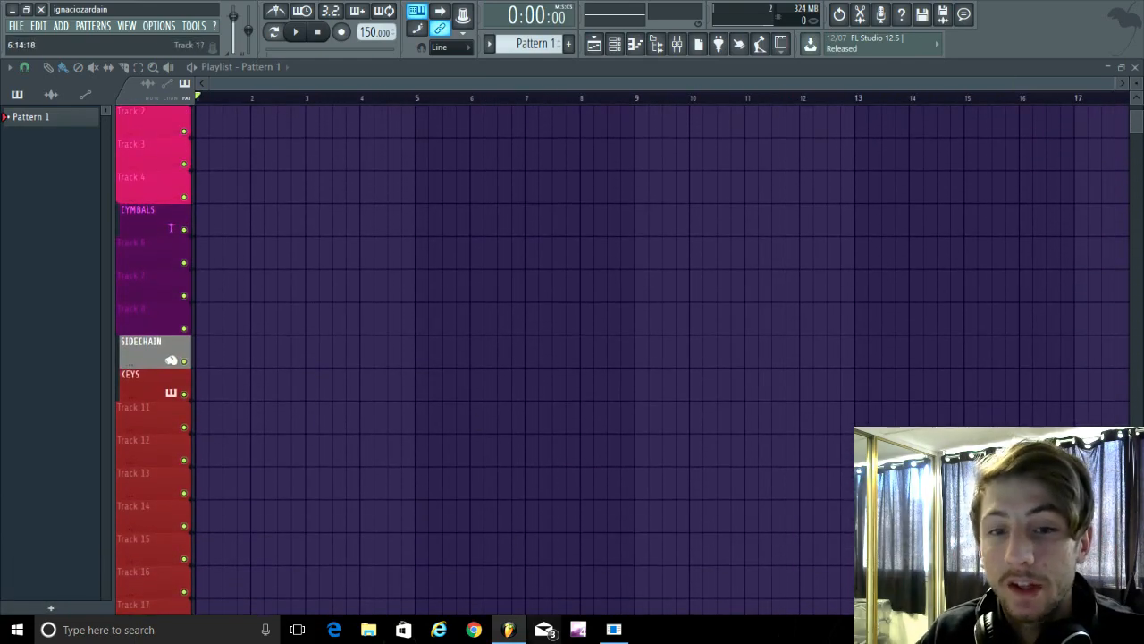
pyautogui.click(612, 629)
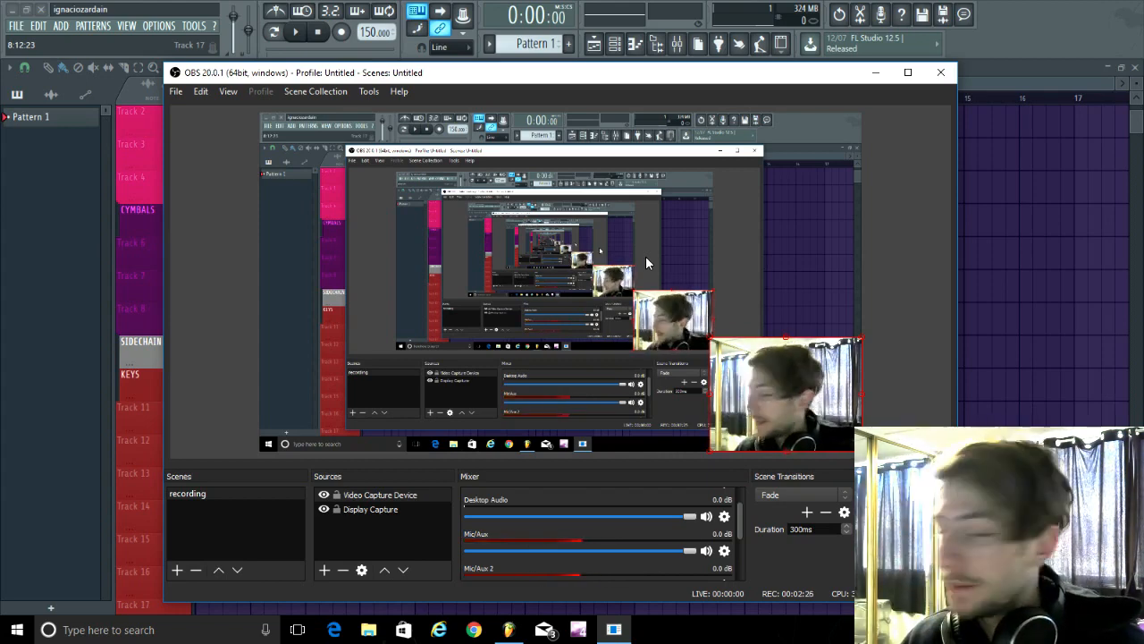
pyautogui.click(876, 76)
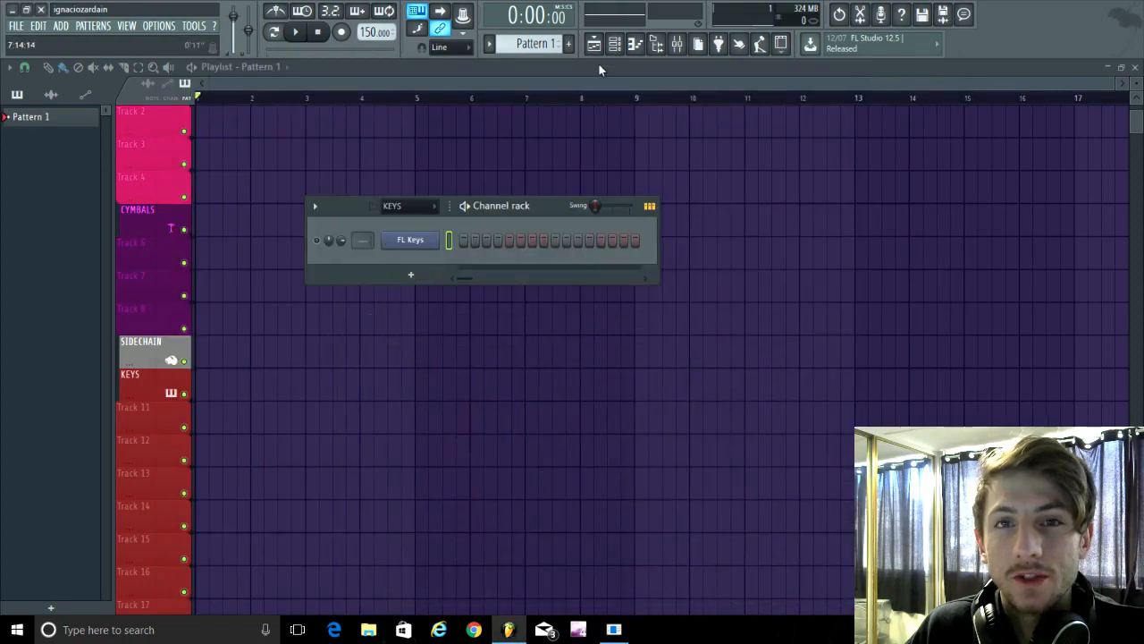
# Filter the channel rack to the BASS group and add a Harmor channel to it.
pyautogui.click(397, 205)
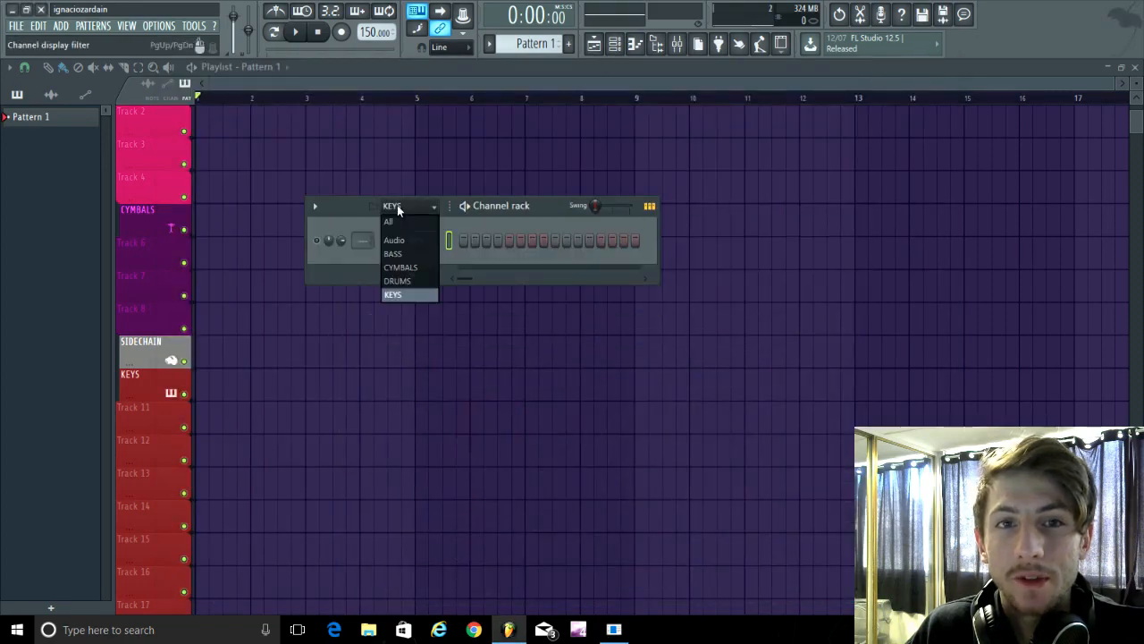
pyautogui.click(404, 266)
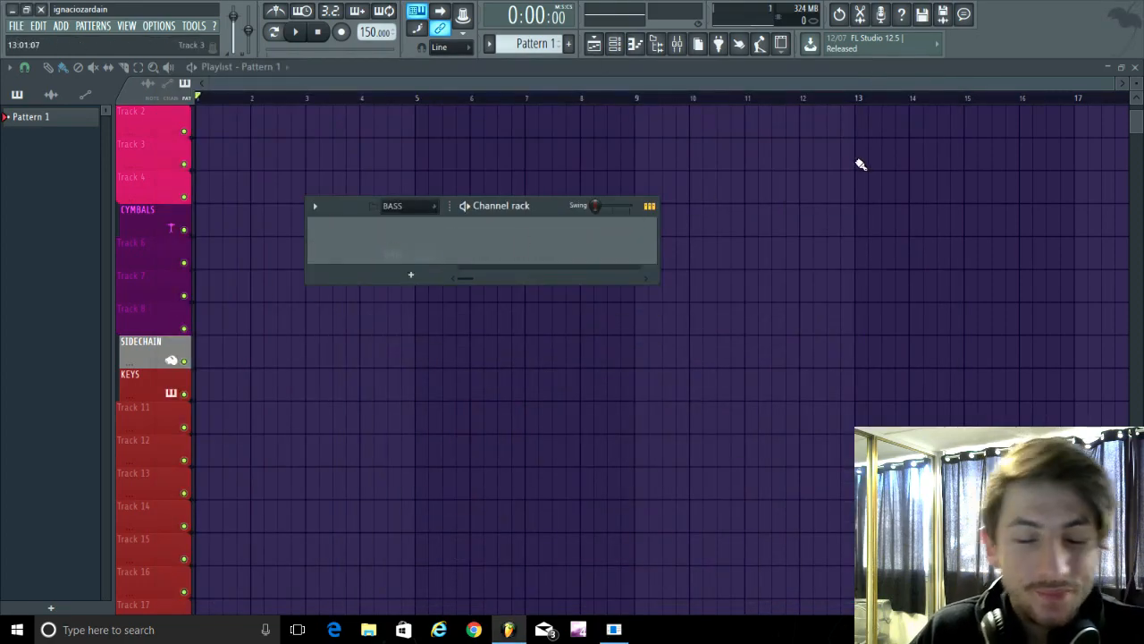
pyautogui.click(719, 44)
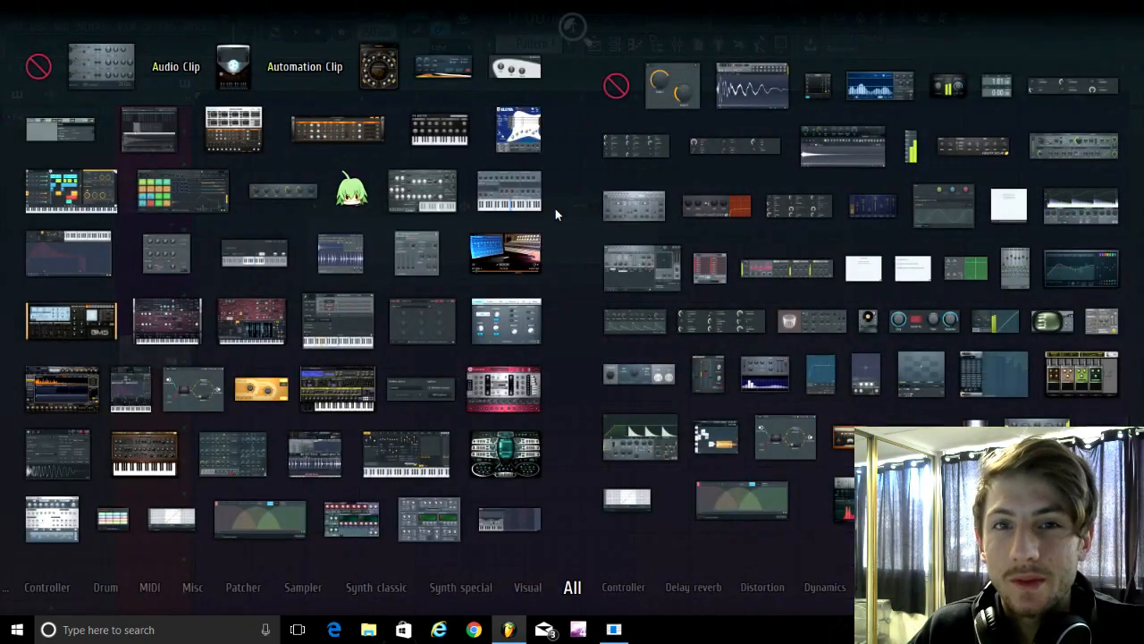
pyautogui.click(231, 333)
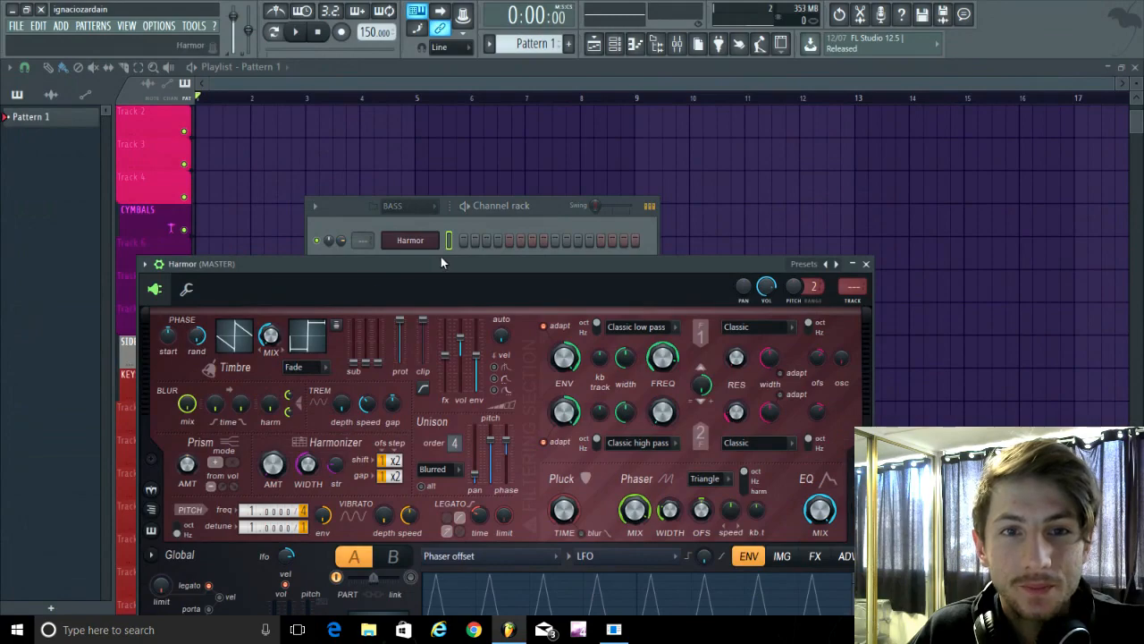
# Load the Default preset in Harmor.
pyautogui.moveTo(442, 260); pyautogui.dragTo(737, 110)
pyautogui.moveTo(356, 209); pyautogui.dragTo(327, 203)
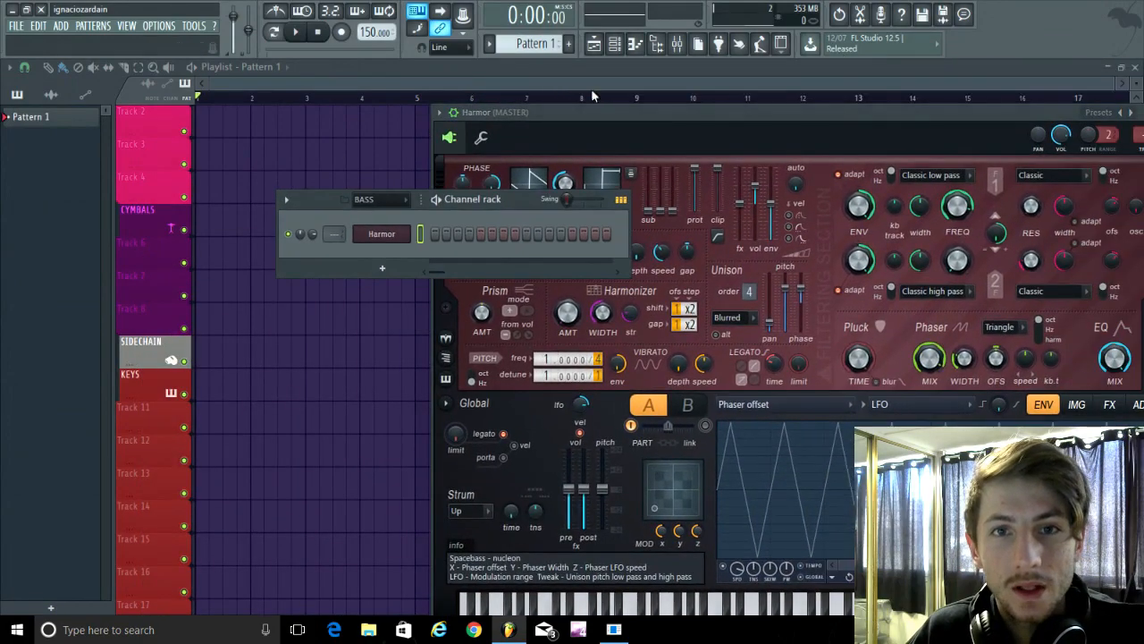
pyautogui.moveTo(550, 113); pyautogui.dragTo(376, 76)
pyautogui.click(270, 77)
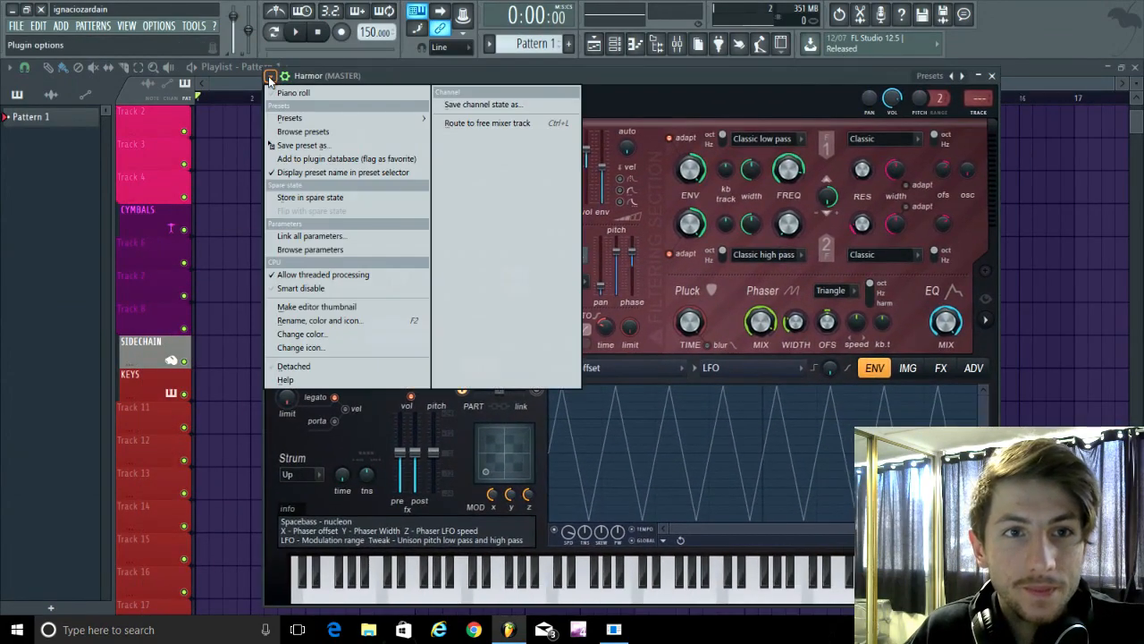
pyautogui.moveTo(295, 117)
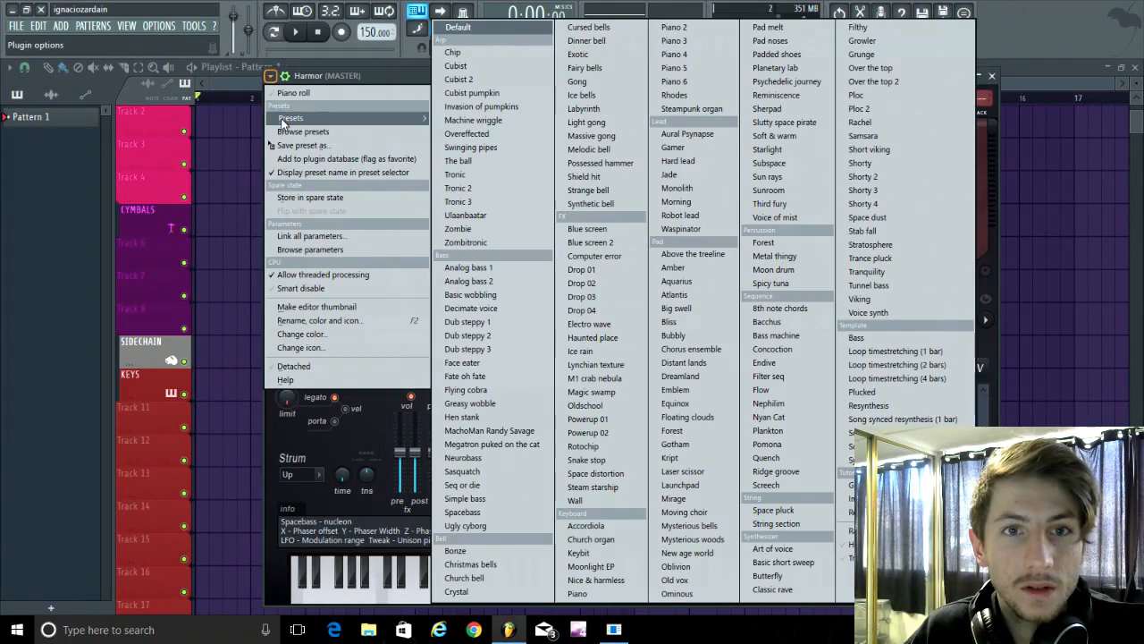
pyautogui.click(479, 25)
pyautogui.moveTo(533, 109); pyautogui.dragTo(516, 87)
# Rename the Harmor channel to "tut growl", route it to mixer track 42 and show the mixer.
pyautogui.click(615, 44)
pyautogui.rightClick(394, 235)
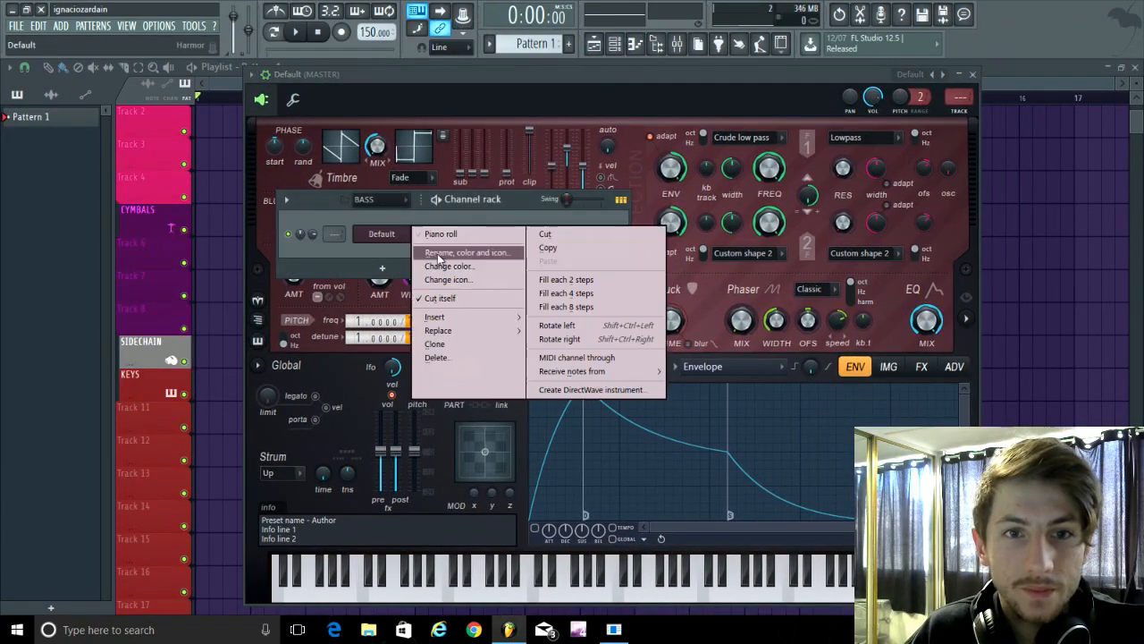
pyautogui.click(439, 253)
pyautogui.write('tut growl')
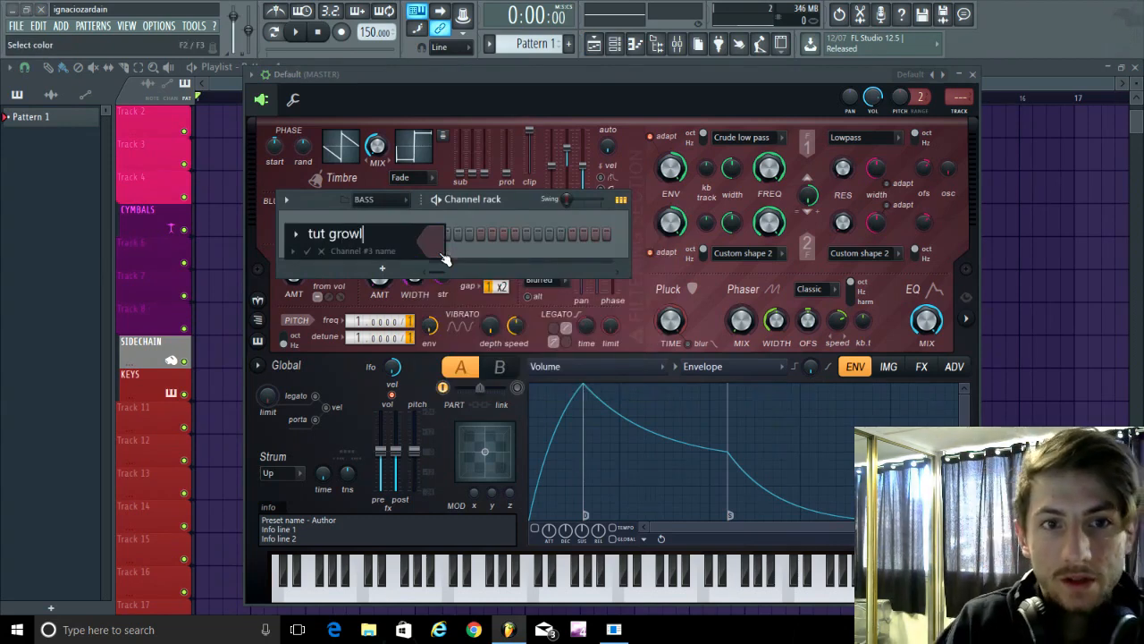
pyautogui.press('Return')
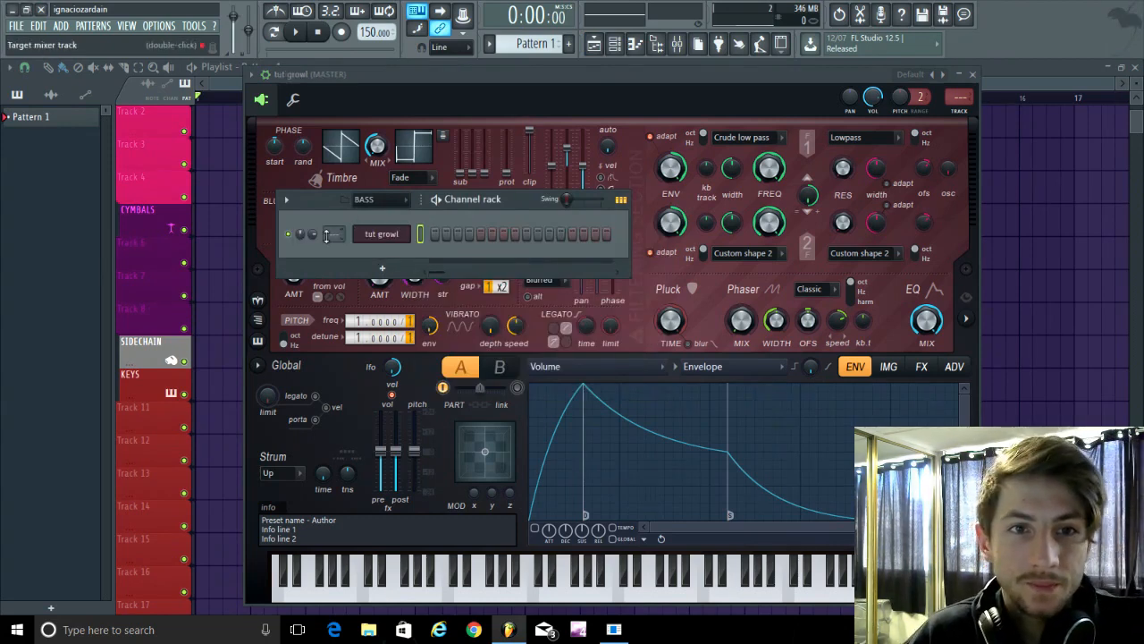
pyautogui.moveTo(334, 235); pyautogui.dragTo(334, 189)
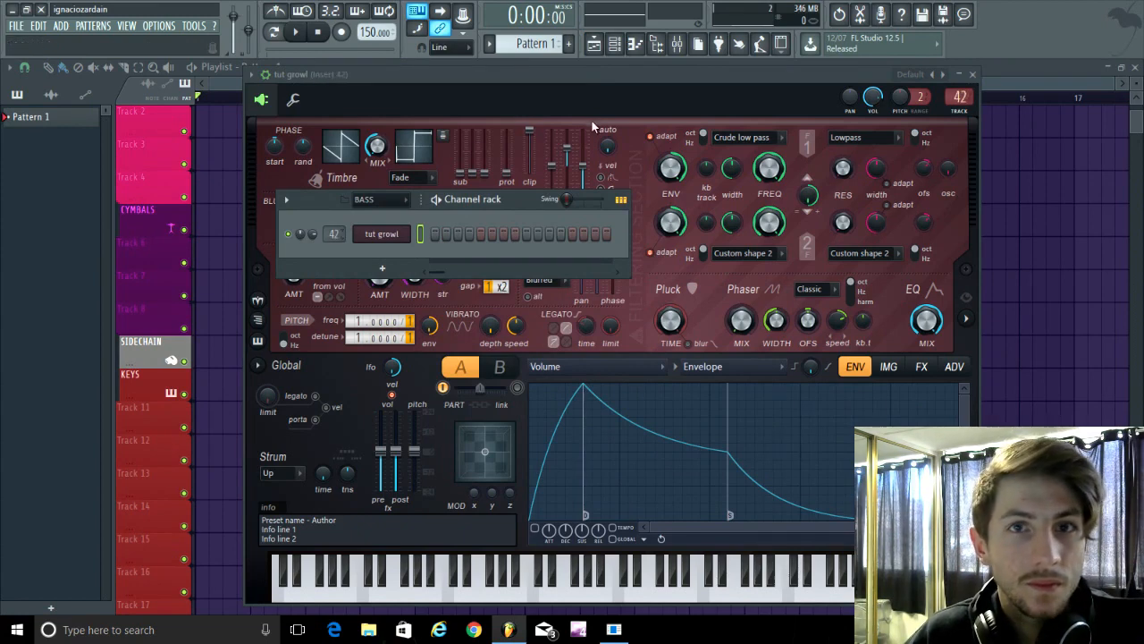
pyautogui.click(678, 46)
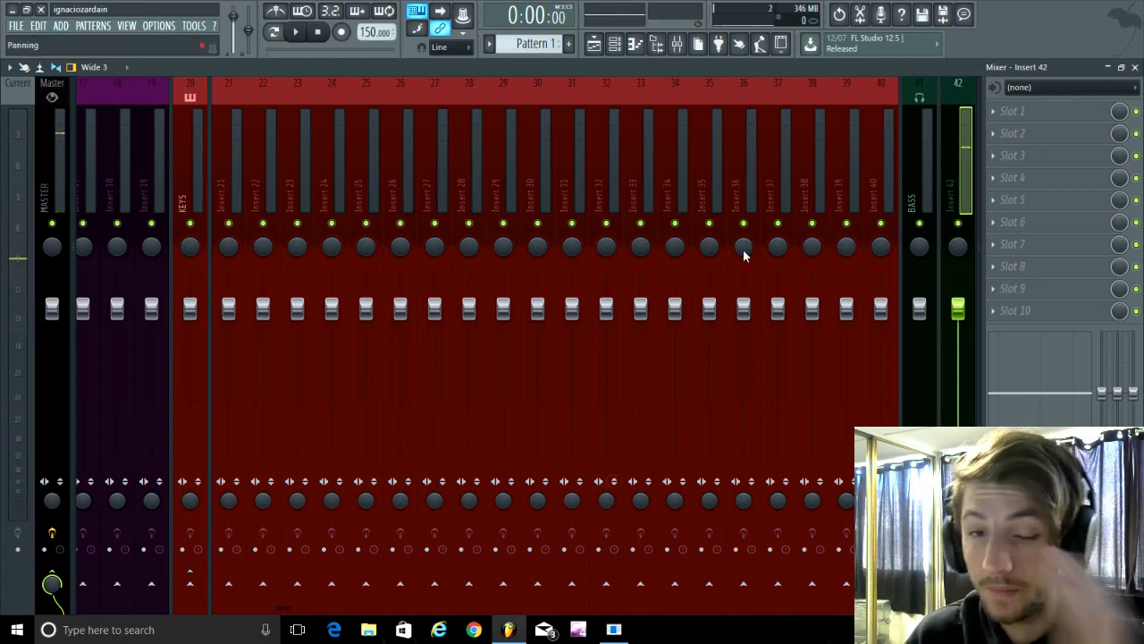
# Reopen the tut growl channel's Harmor window and position it over the mixer so all its controls are accessible.
pyautogui.click(635, 44)
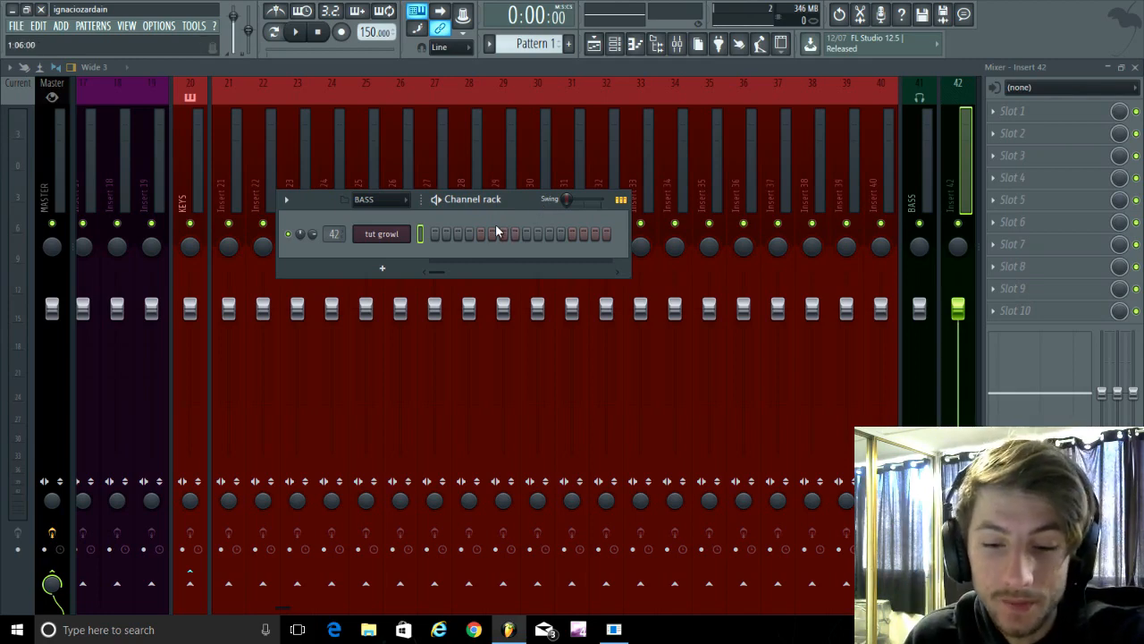
pyautogui.click(614, 42)
pyautogui.click(614, 43)
pyautogui.click(382, 234)
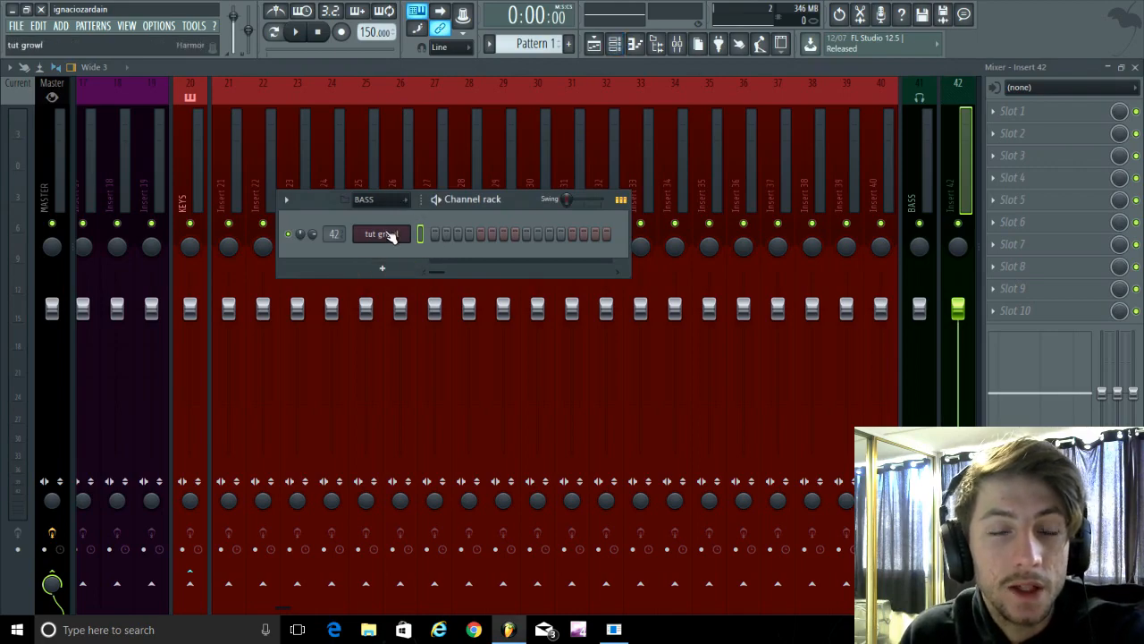
pyautogui.moveTo(449, 106); pyautogui.dragTo(402, 72)
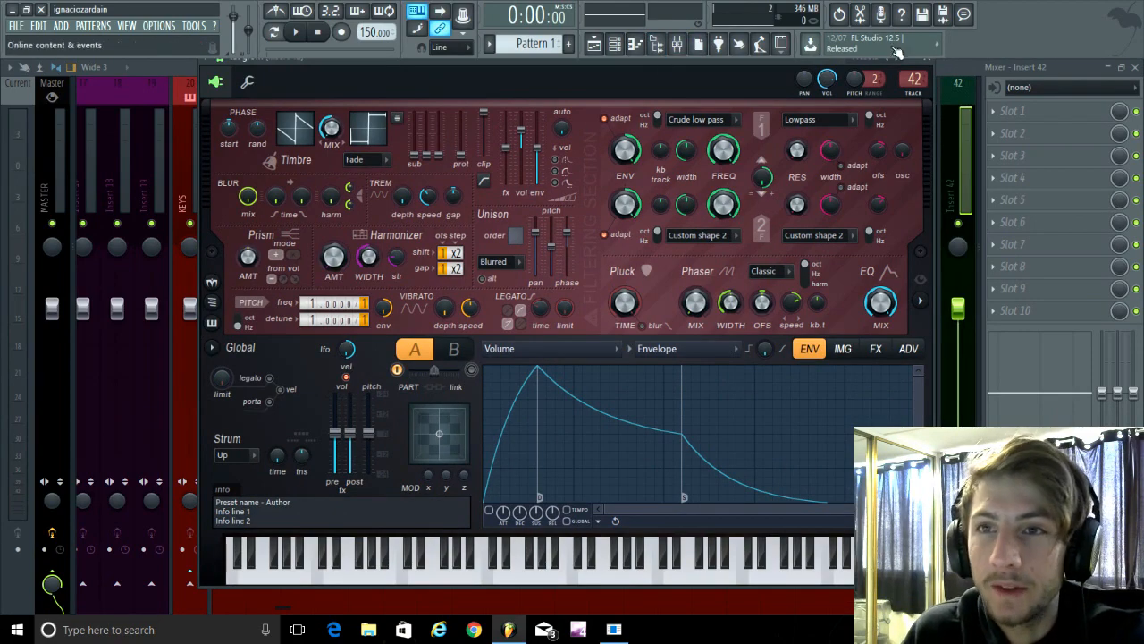
pyautogui.moveTo(761, 65); pyautogui.dragTo(747, 90)
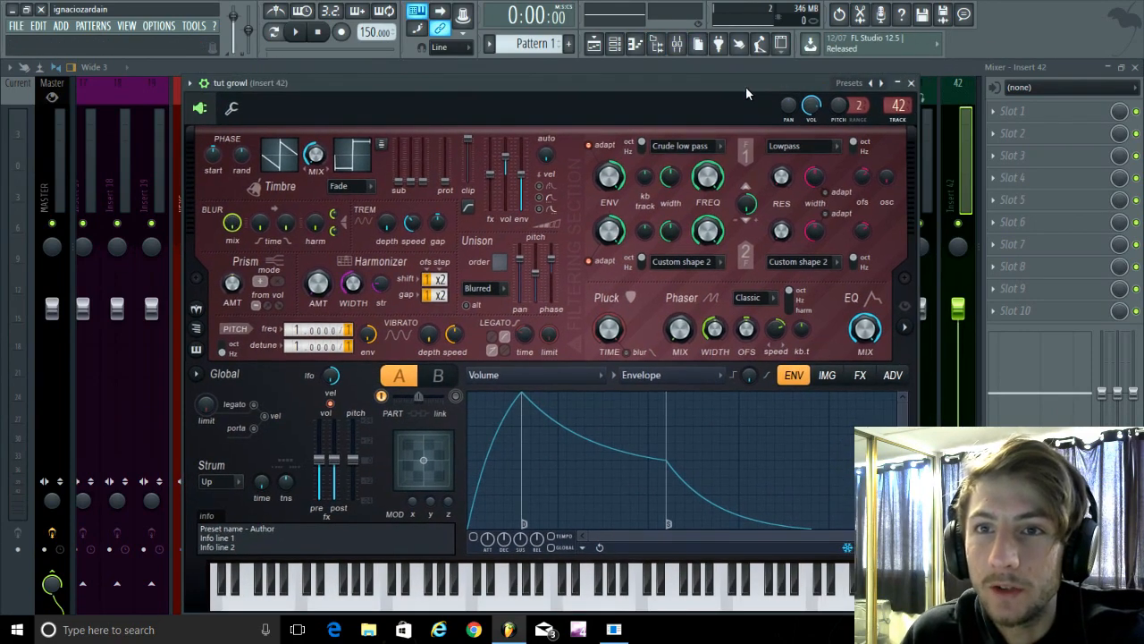
pyautogui.moveTo(613, 107); pyautogui.dragTo(590, 78)
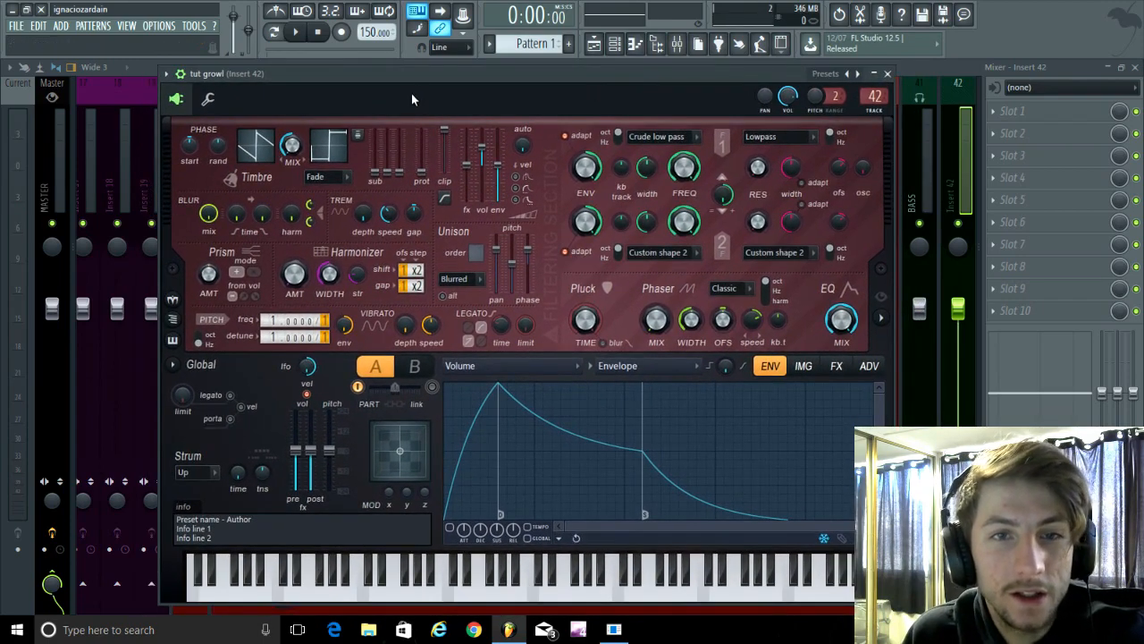
pyautogui.moveTo(411, 98)
pyautogui.mouseDown()
pyautogui.moveTo(408, 200)
pyautogui.moveTo(407, 85)
pyautogui.mouseUp()
pyautogui.moveTo(433, 132); pyautogui.dragTo(475, 105)
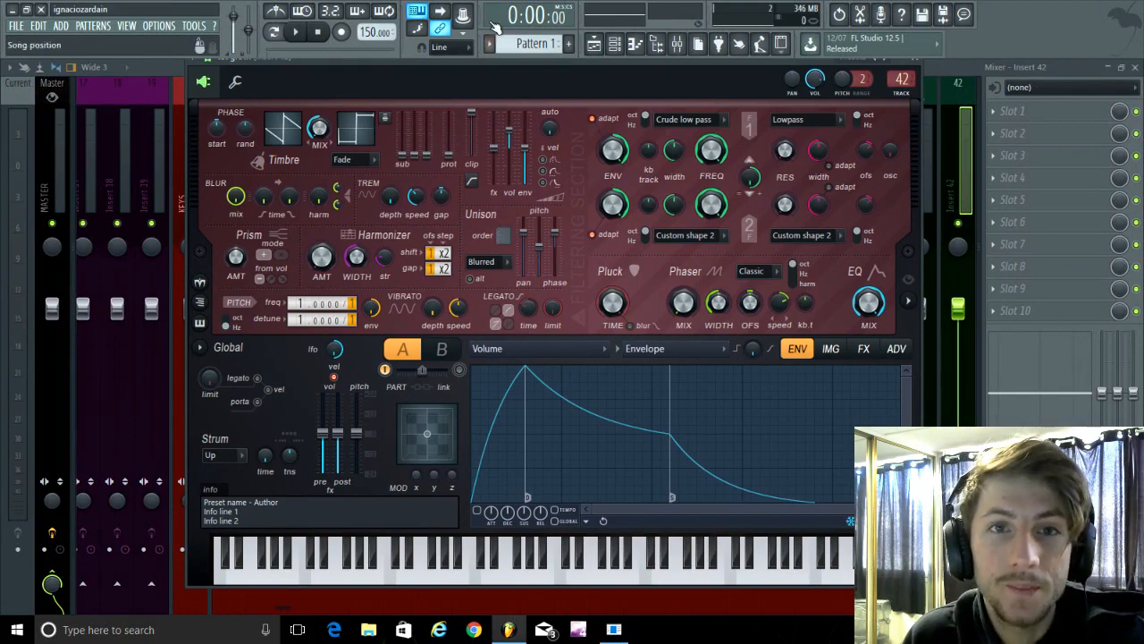
pyautogui.moveTo(456, 61); pyautogui.dragTo(470, 84)
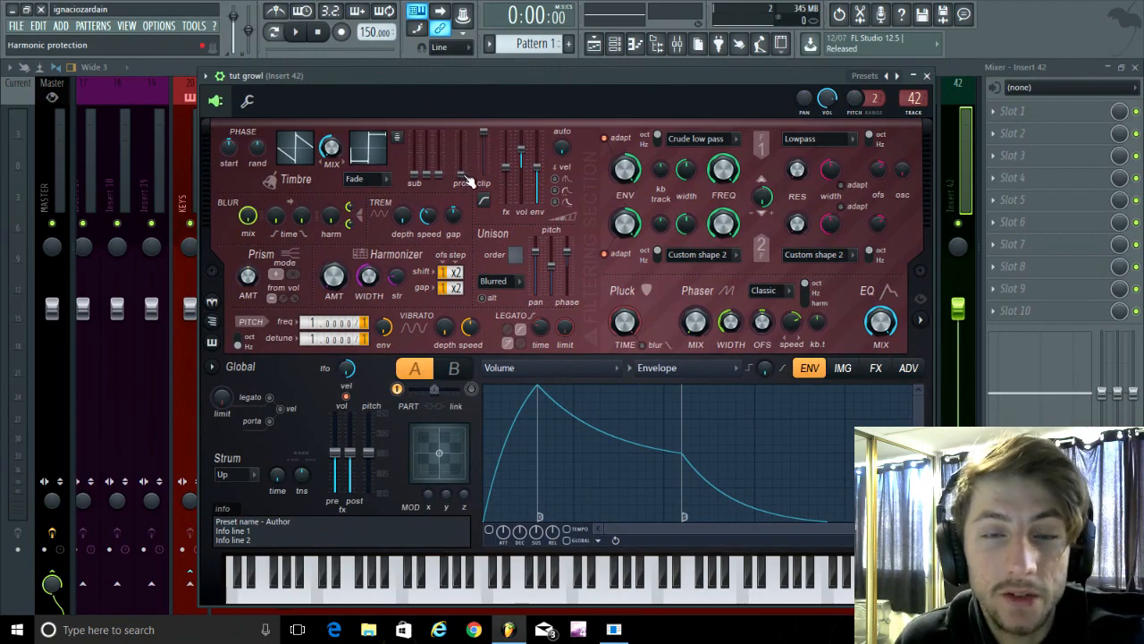
# Turn up the phase randomness in tut growl's Harmor and show its harmonic visualization beside the controls.
pyautogui.moveTo(257, 152); pyautogui.dragTo(257, 130)
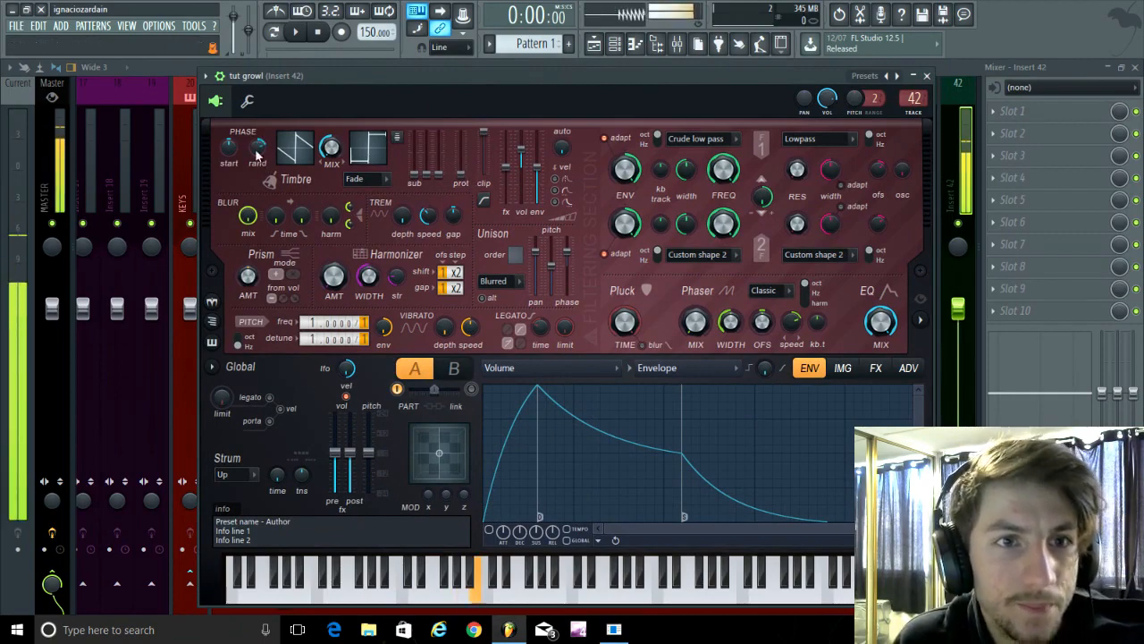
pyautogui.click(921, 322)
pyautogui.moveTo(641, 78); pyautogui.dragTo(585, 60)
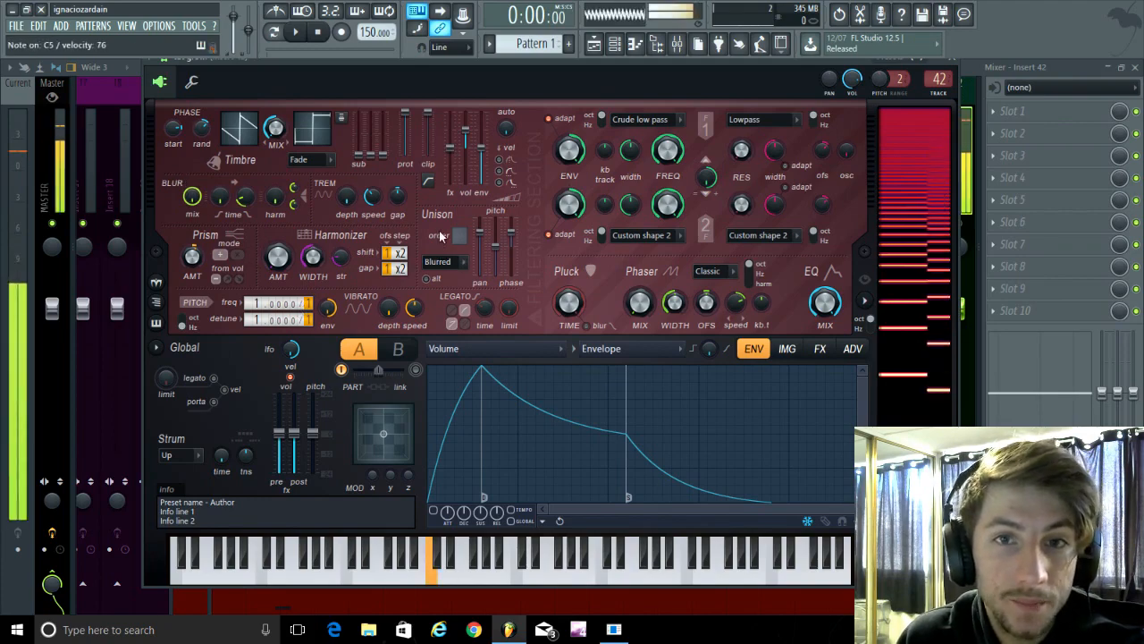
pyautogui.moveTo(718, 67); pyautogui.dragTo(696, 70)
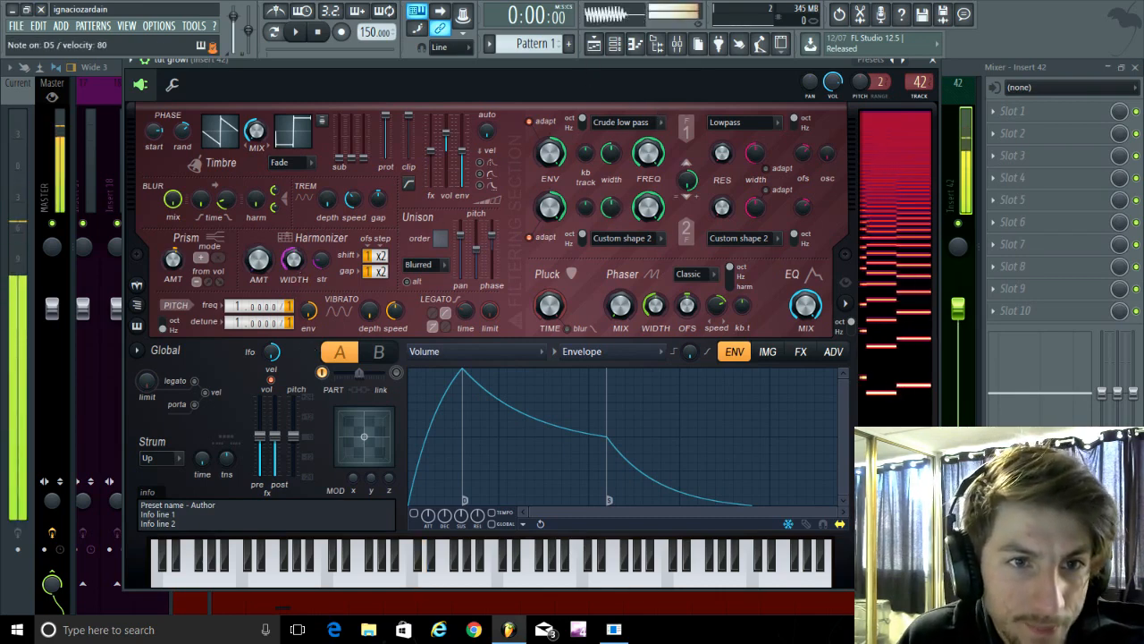
# Set Harmor's unison order to 4 and its pitch frequency to 2.0000.
pyautogui.moveTo(321, 260); pyautogui.dragTo(264, 259)
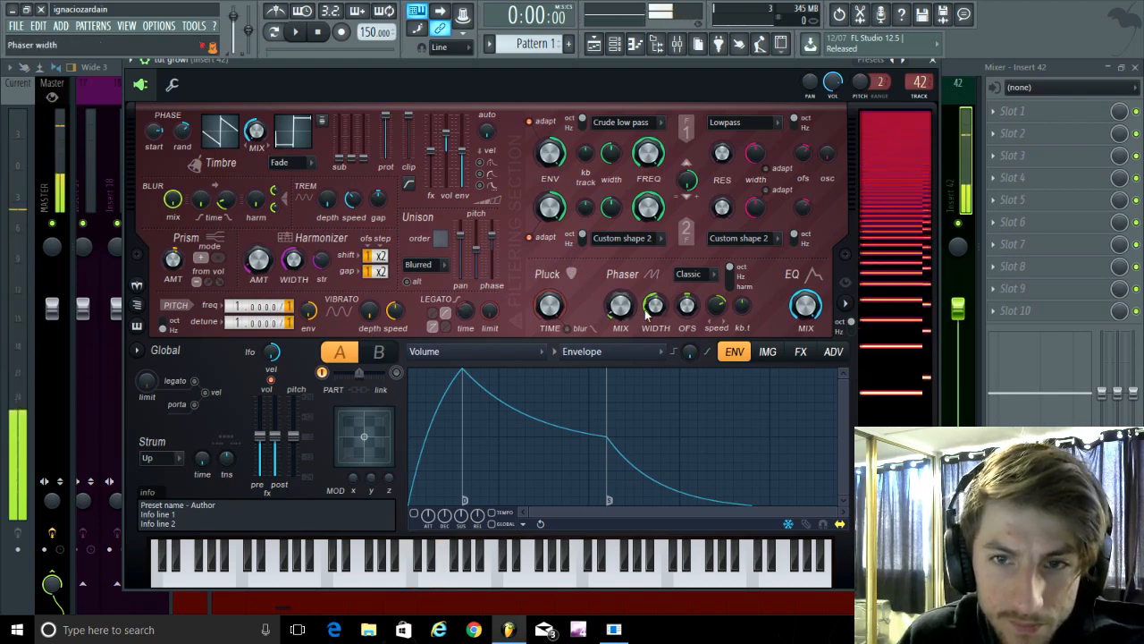
pyautogui.click(738, 290)
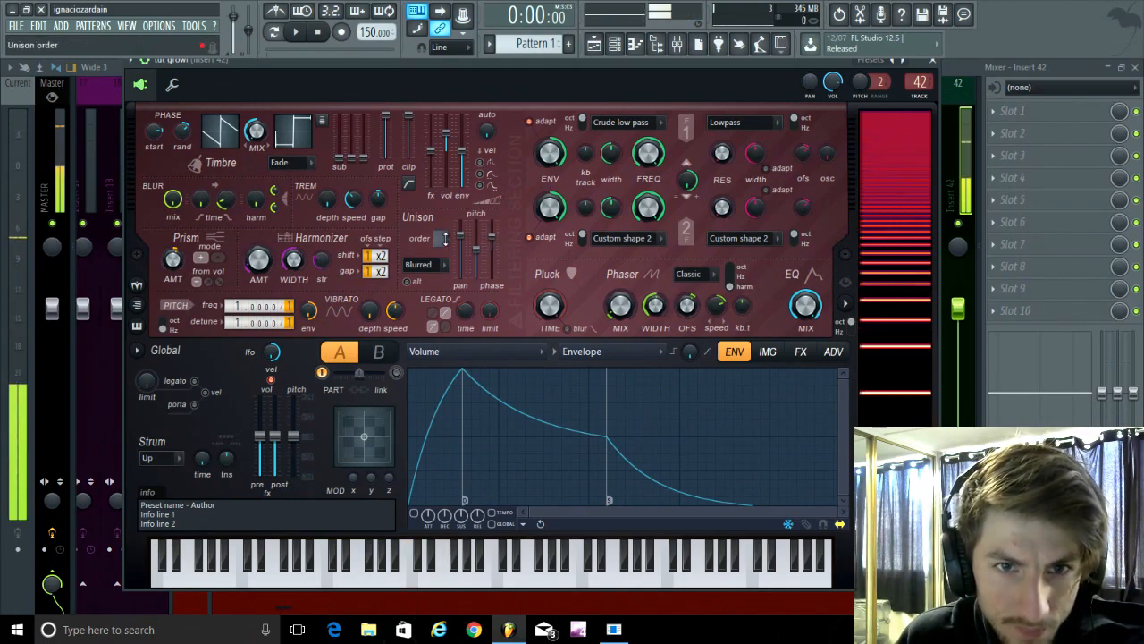
pyautogui.moveTo(444, 238); pyautogui.dragTo(444, 233)
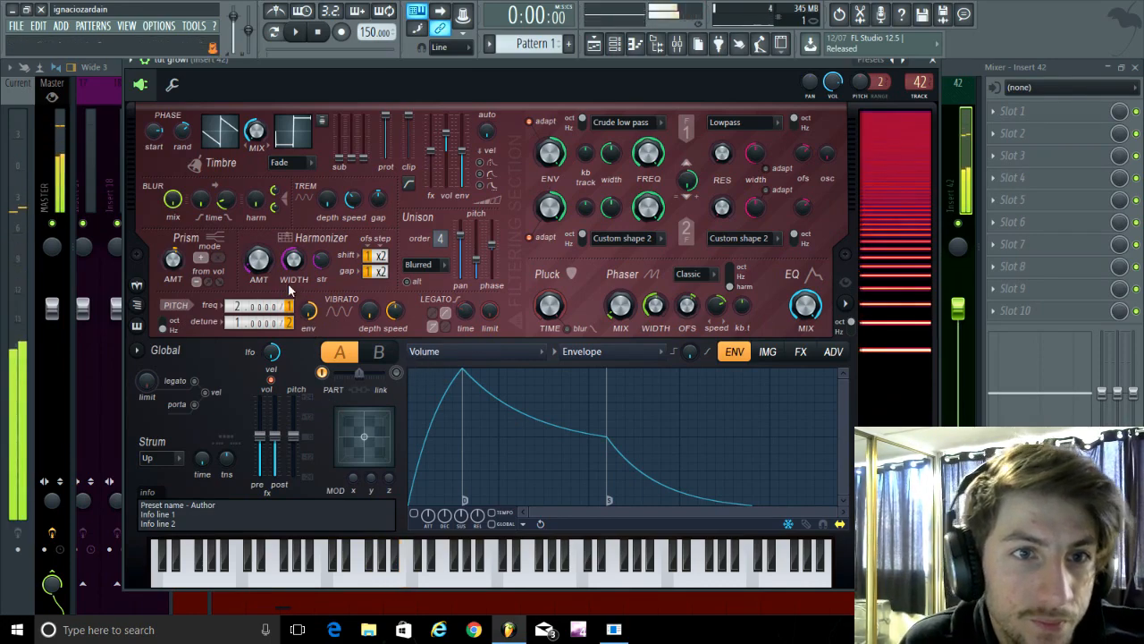
# Unlock editing of the Prism amount envelope and draw a curve falling from the maximum to the minimum, bulging upward.
pyautogui.click(476, 351)
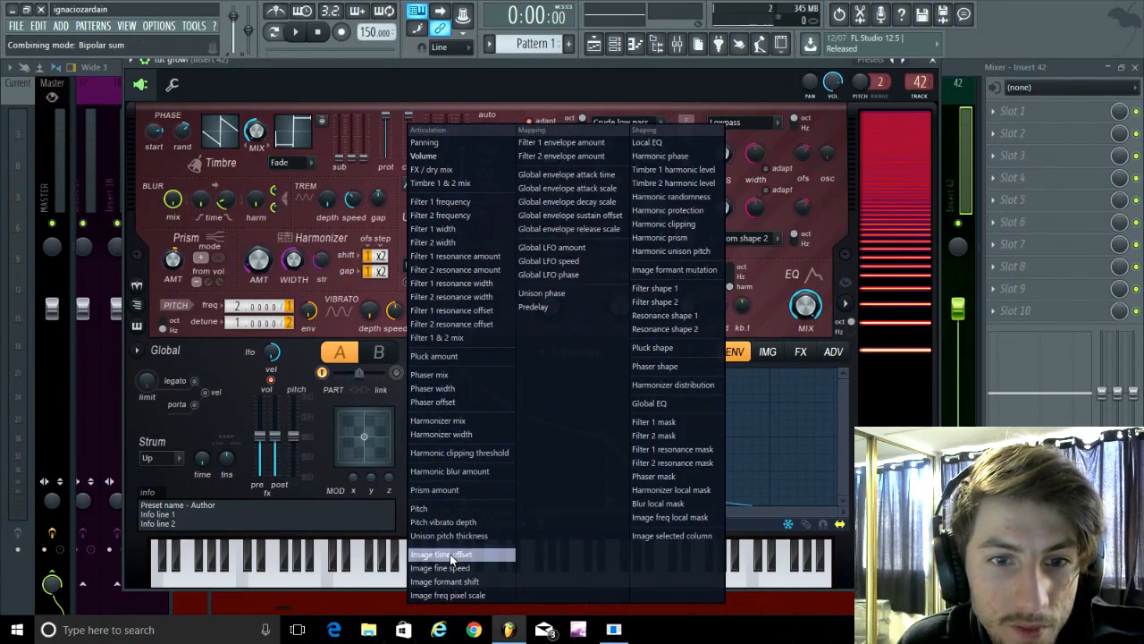
pyautogui.click(442, 490)
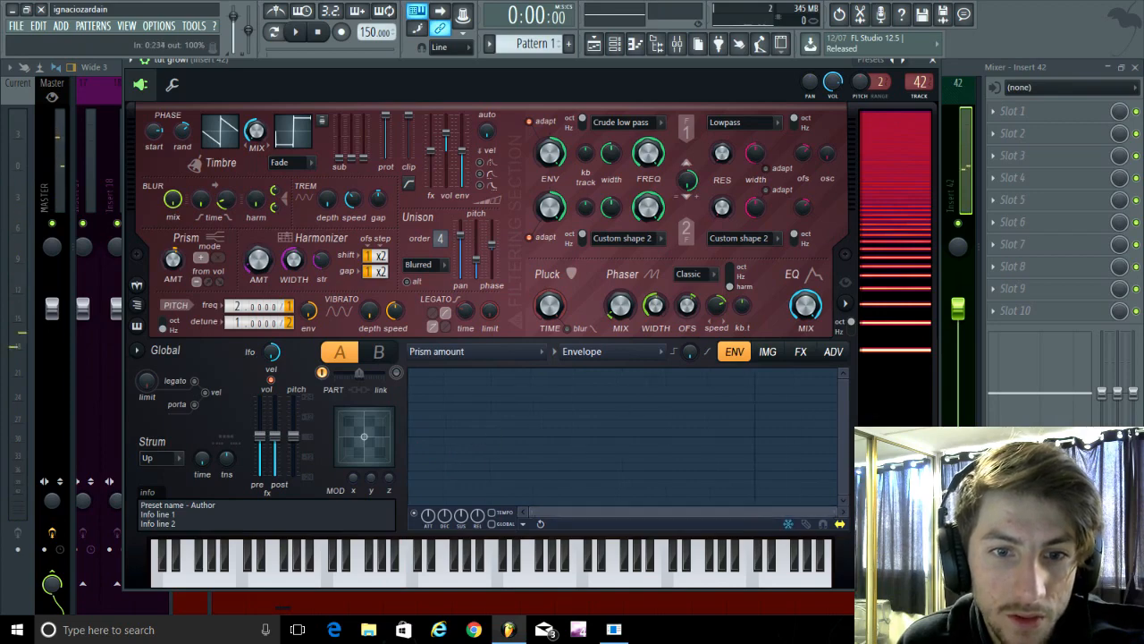
pyautogui.click(789, 526)
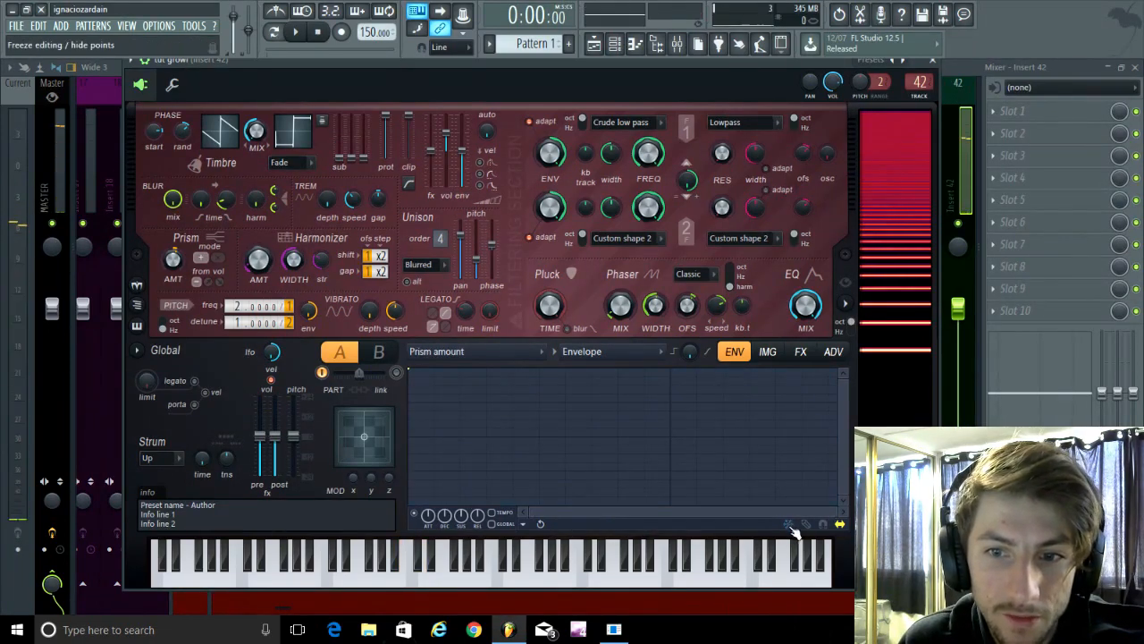
pyautogui.rightClick(437, 393)
pyautogui.rightClick(437, 393)
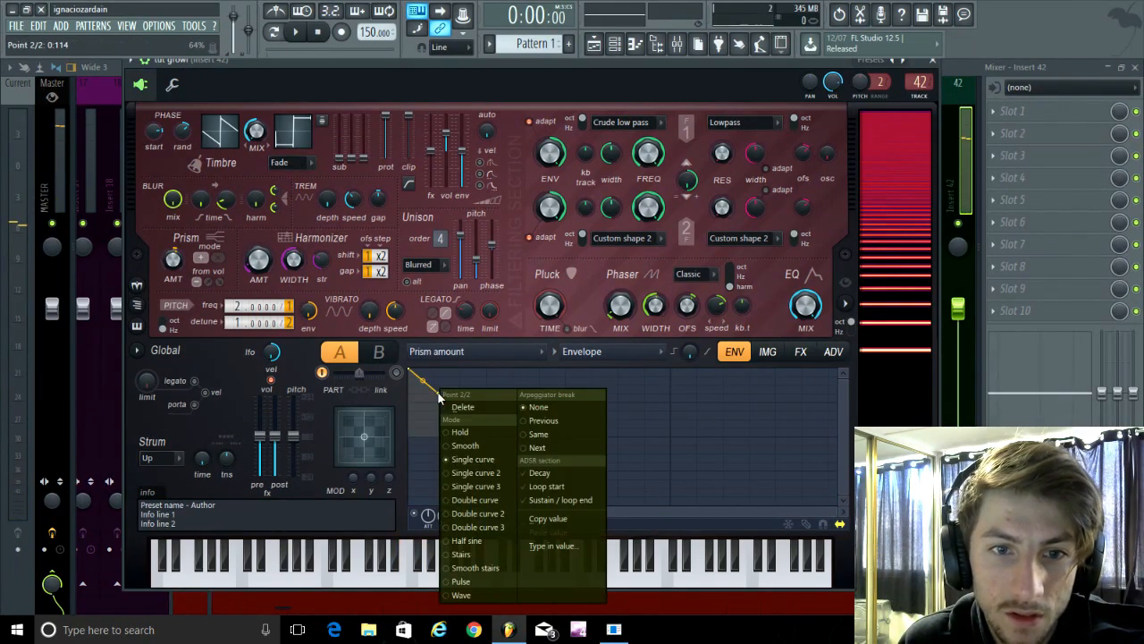
pyautogui.click(414, 480)
pyautogui.rightClick(488, 437)
pyautogui.moveTo(488, 437); pyautogui.dragTo(578, 505)
pyautogui.moveTo(508, 449); pyautogui.dragTo(507, 429)
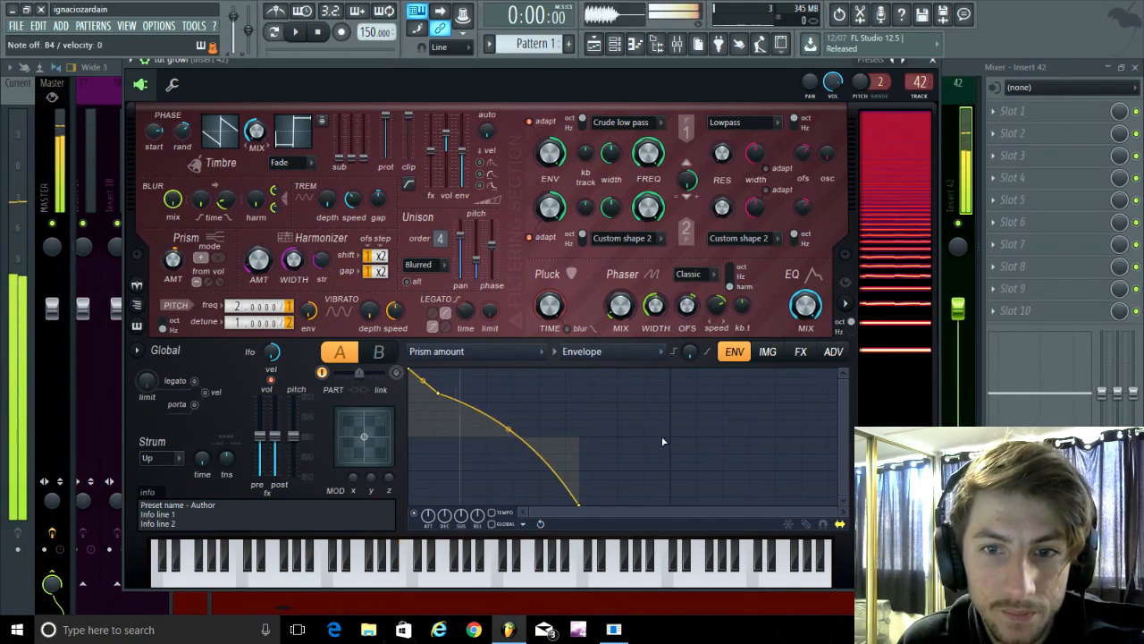
# Extend the Prism amount envelope with a high end point and bend the rising segment upward.
pyautogui.rightClick(701, 418)
pyautogui.rightClick(701, 418)
pyautogui.click(671, 429)
pyautogui.moveTo(702, 417); pyautogui.dragTo(833, 385)
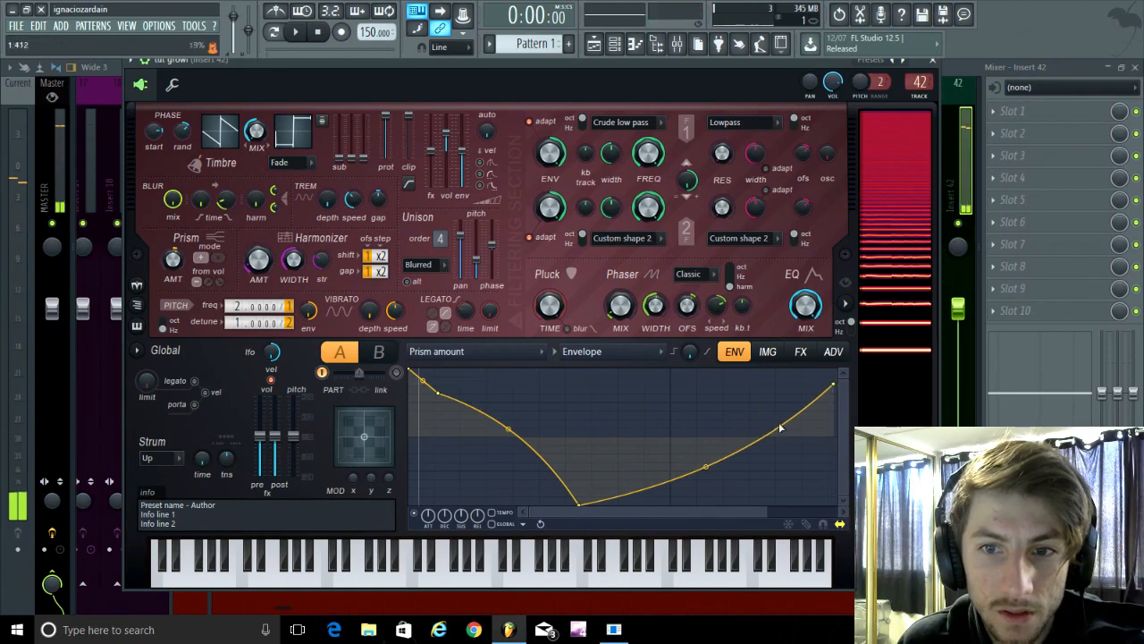
pyautogui.moveTo(706, 467); pyautogui.dragTo(706, 436)
# Bring up the Phaser offset LFO, and draw a short dip and recovery in the Pluck amount envelope.
pyautogui.click(506, 351)
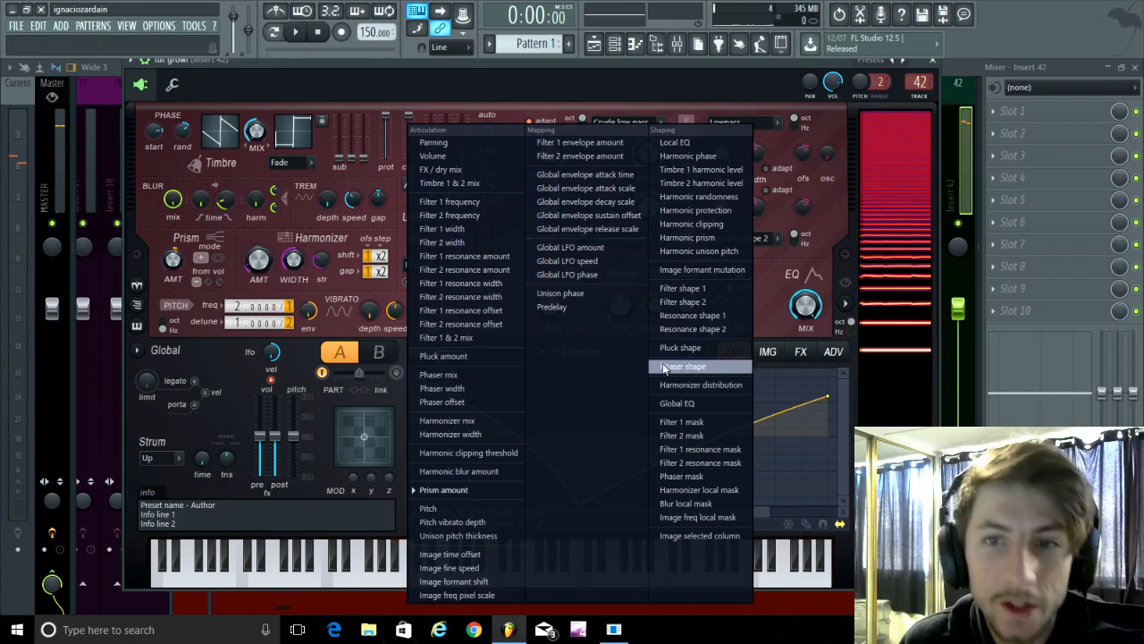
pyautogui.click(447, 402)
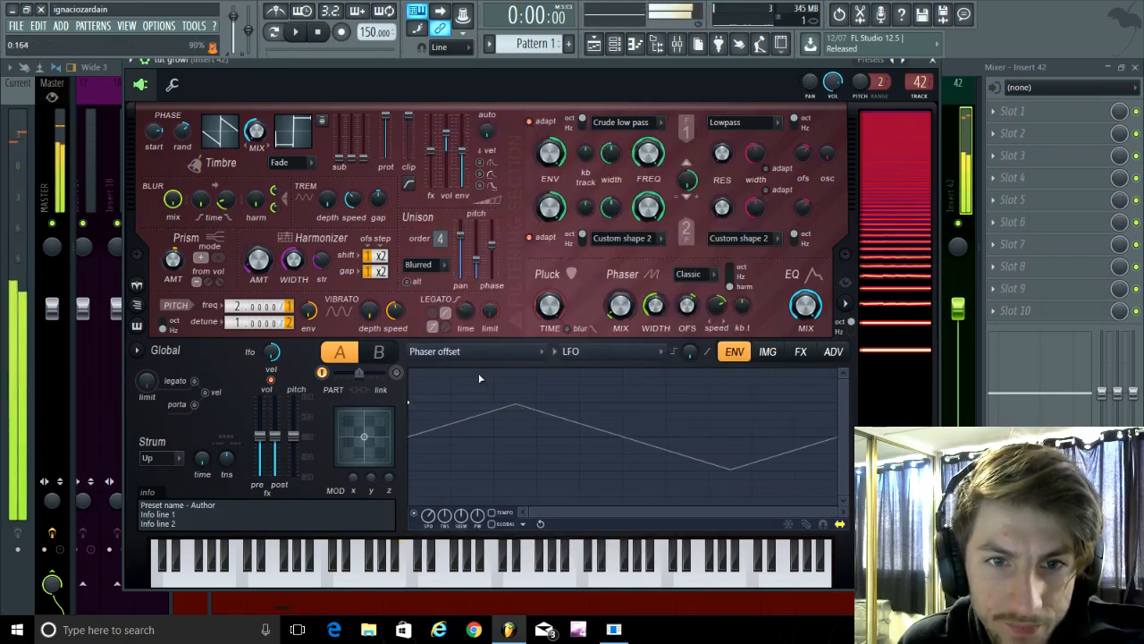
pyautogui.click(475, 353)
pyautogui.click(450, 376)
pyautogui.rightClick(455, 455)
pyautogui.moveTo(456, 456); pyautogui.dragTo(476, 506)
pyautogui.rightClick(488, 439)
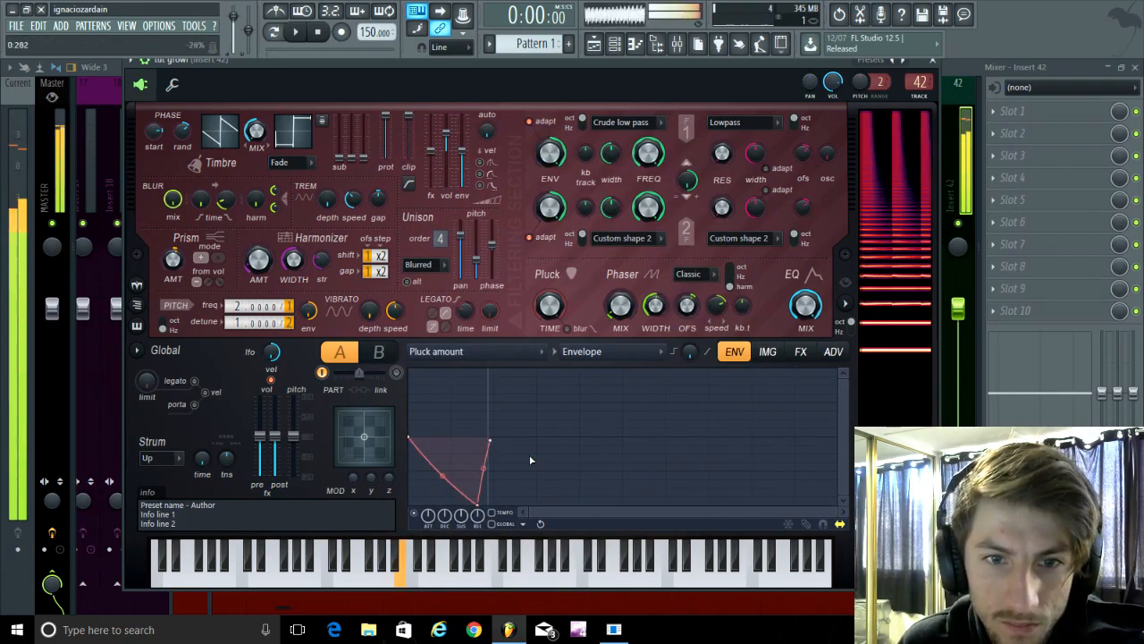
pyautogui.moveTo(463, 481); pyautogui.dragTo(460, 478)
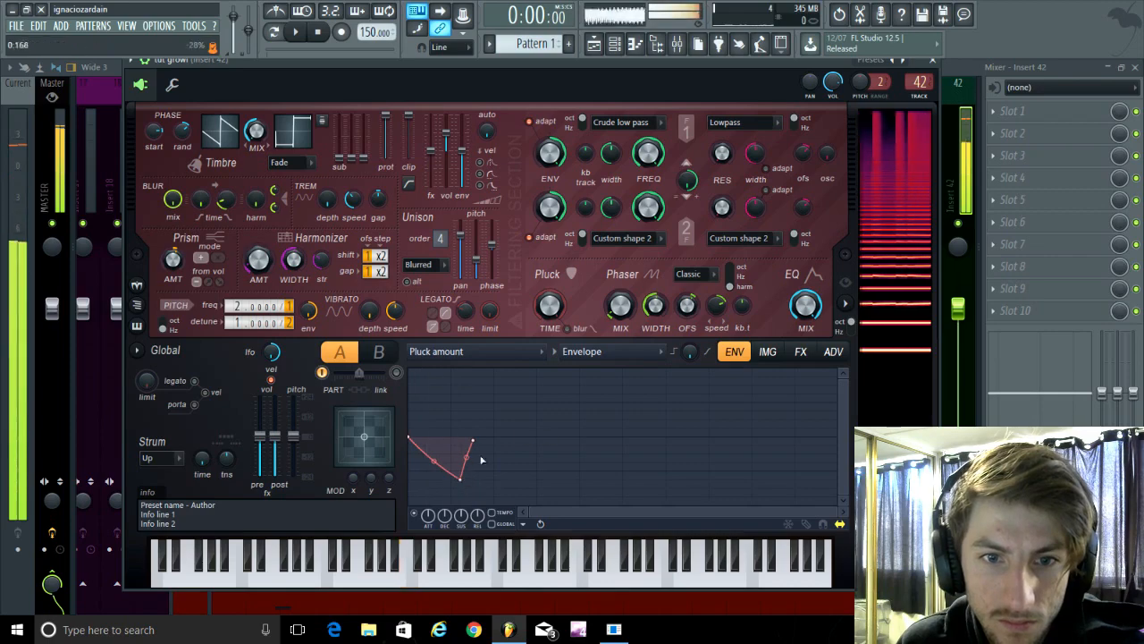
# Add a low point in the bass range of the Unison phase keyboard mapping to form a V-shaped curve.
pyautogui.click(496, 352)
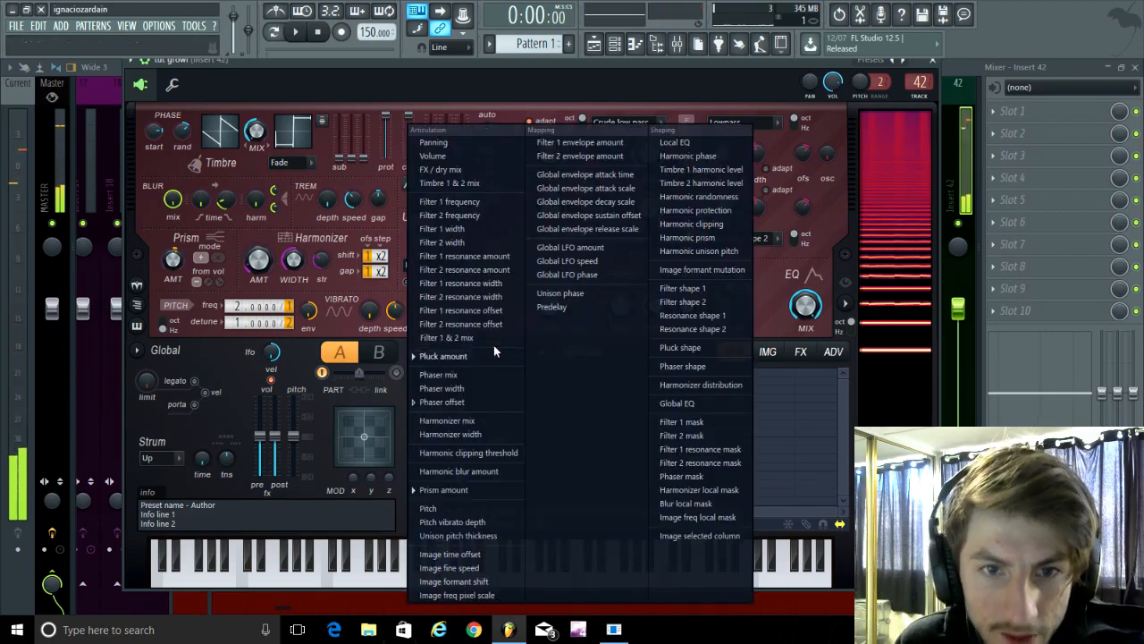
pyautogui.click(557, 291)
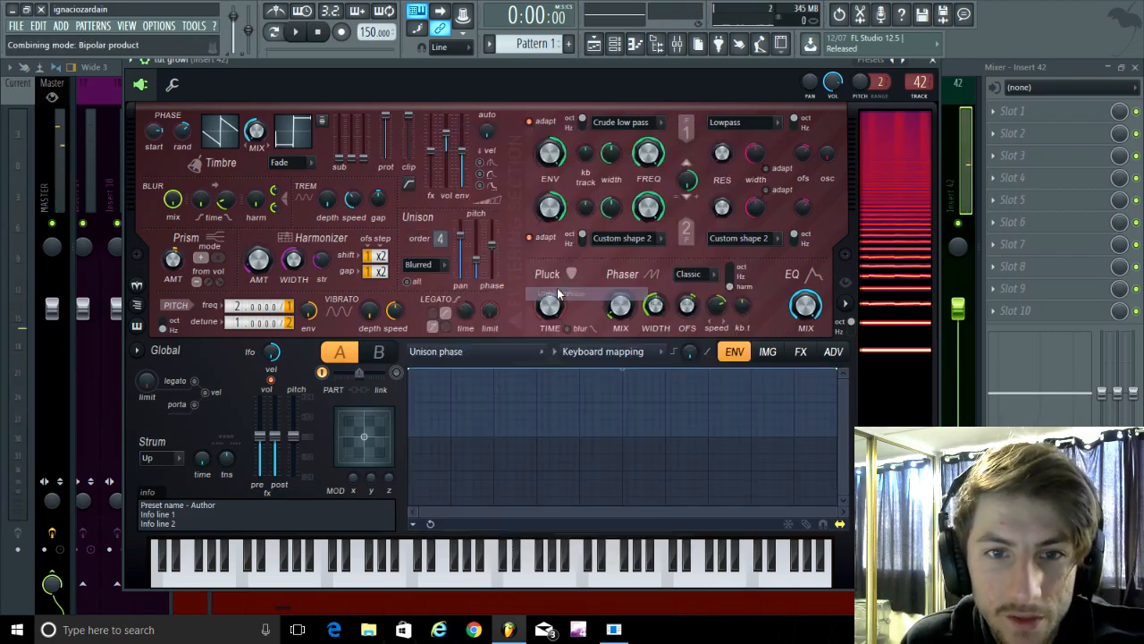
pyautogui.moveTo(483, 402)
pyautogui.mouseDown()
pyautogui.moveTo(527, 409)
pyautogui.moveTo(493, 439)
pyautogui.moveTo(637, 508)
pyautogui.moveTo(507, 506)
pyautogui.moveTo(491, 453)
pyautogui.mouseUp()
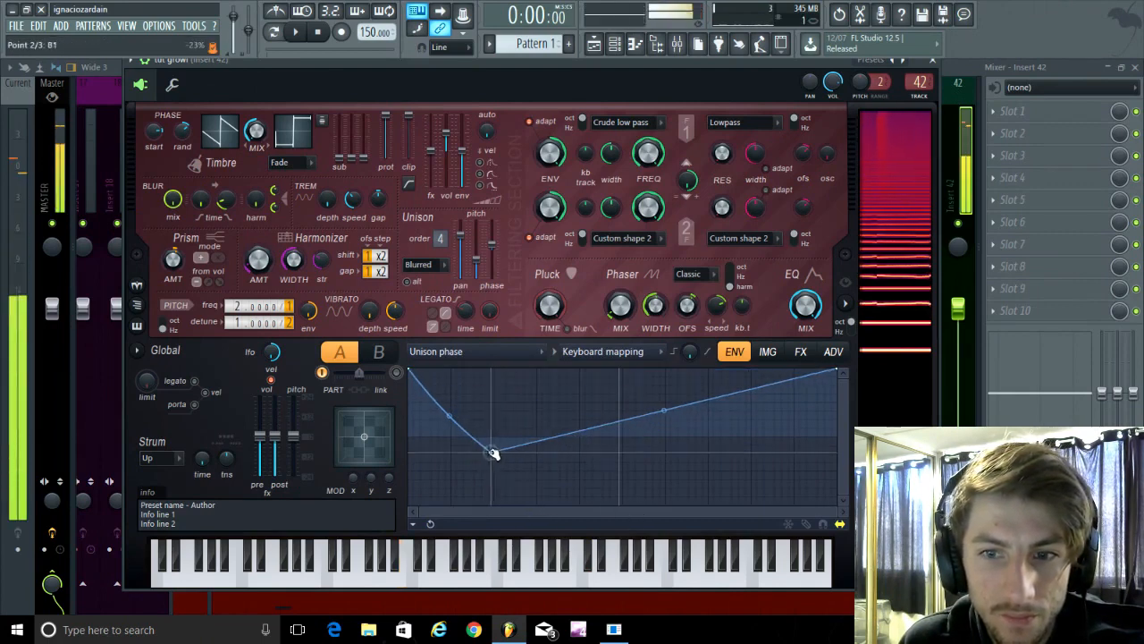
pyautogui.click(473, 345)
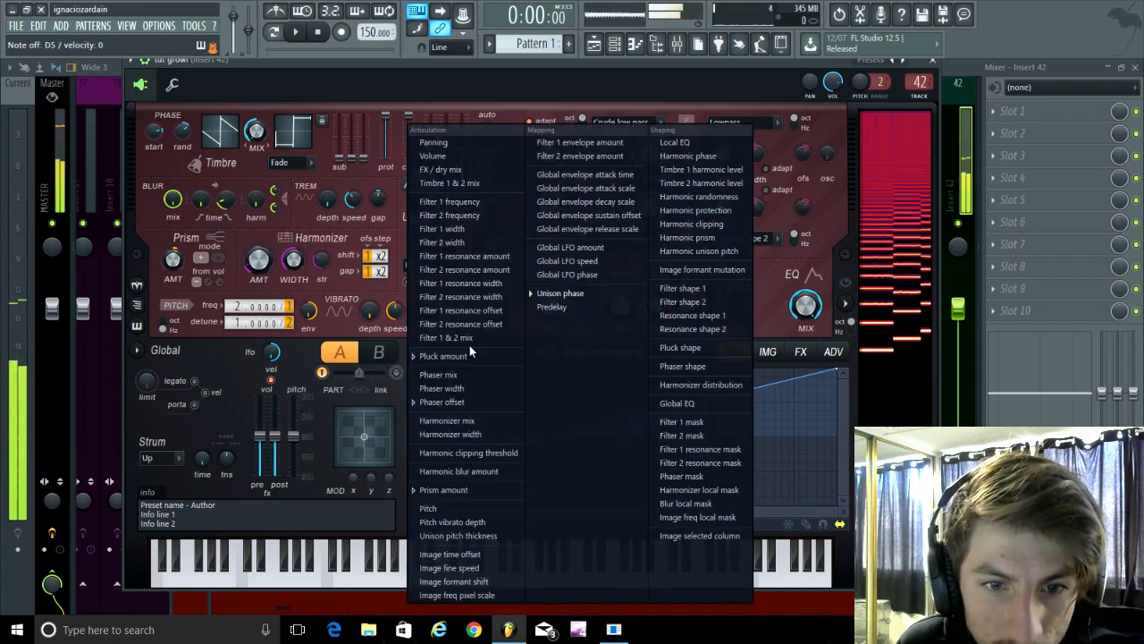
pyautogui.click(372, 78)
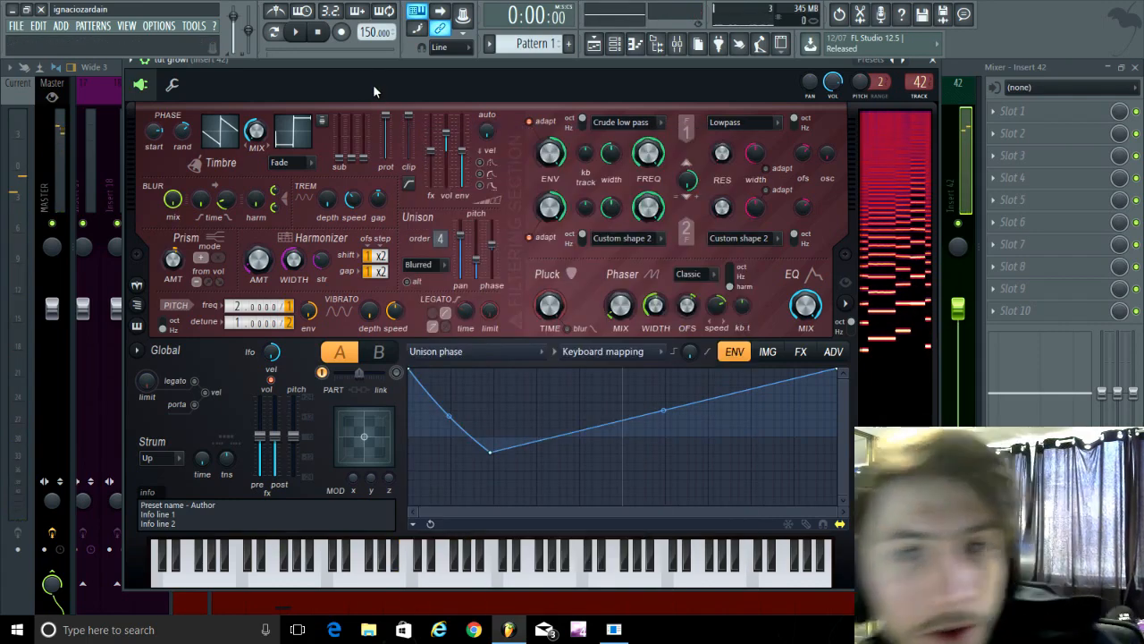
# Reposition the Harmor window, show the channel rack and close the mixer to reveal the playlist.
pyautogui.moveTo(373, 59); pyautogui.dragTo(441, 56)
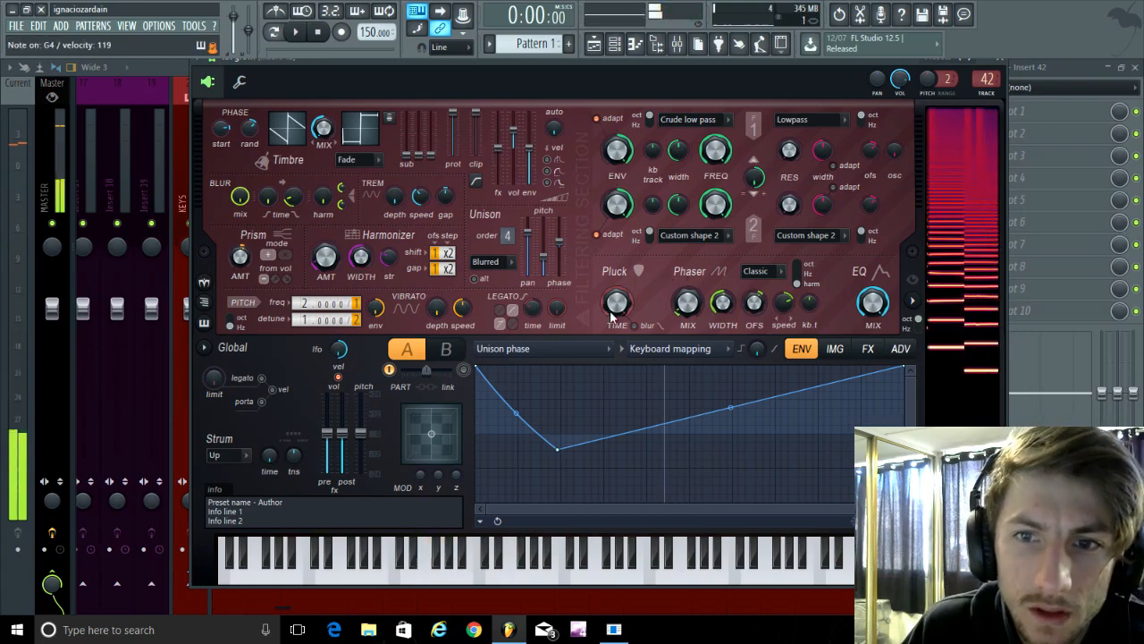
pyautogui.moveTo(721, 86); pyautogui.dragTo(683, 106)
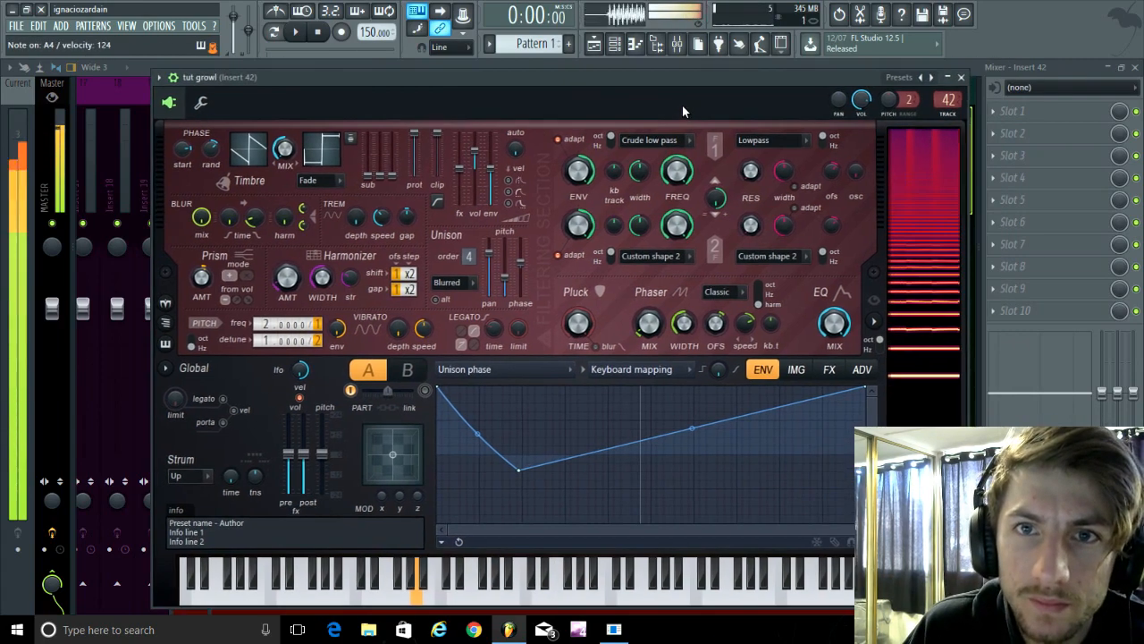
pyautogui.click(635, 43)
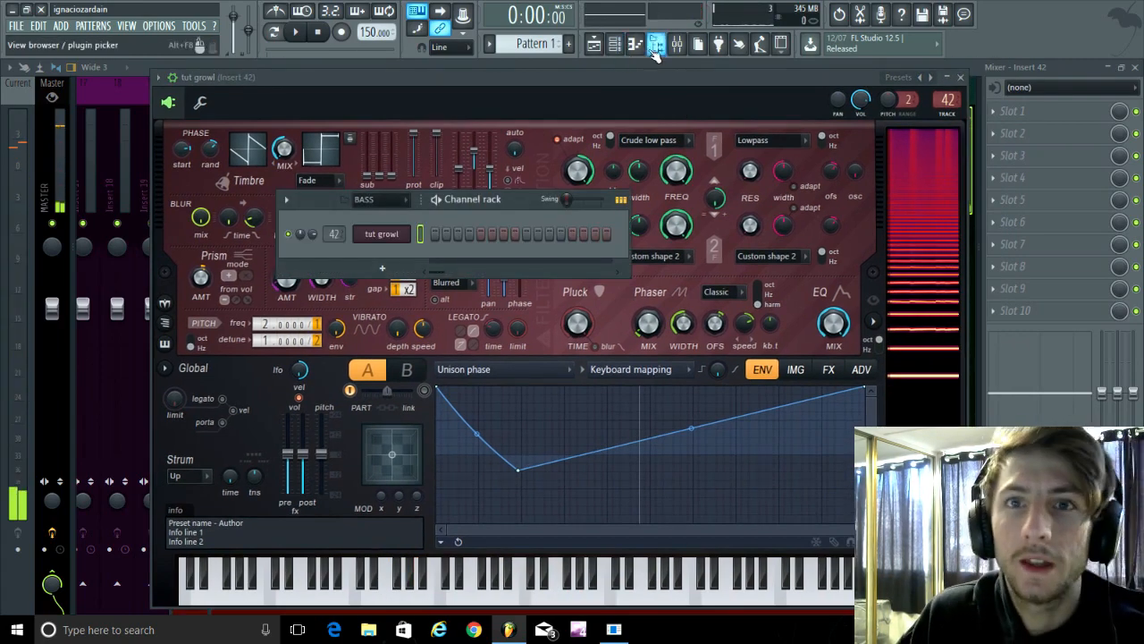
pyautogui.press('F7')
pyautogui.click(1134, 69)
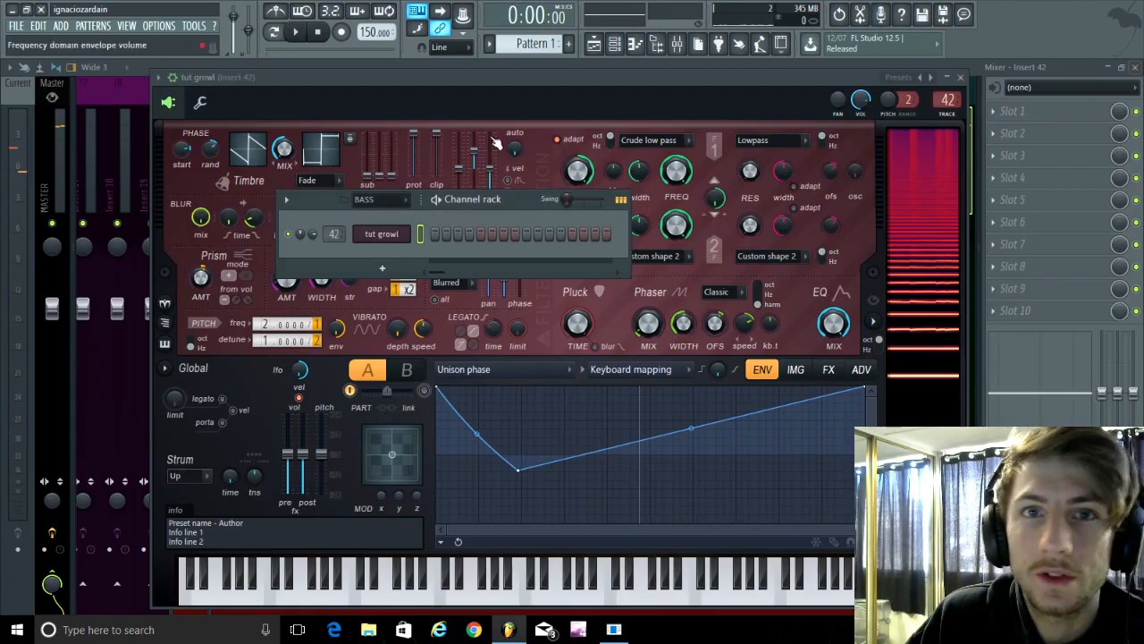
pyautogui.click(1133, 70)
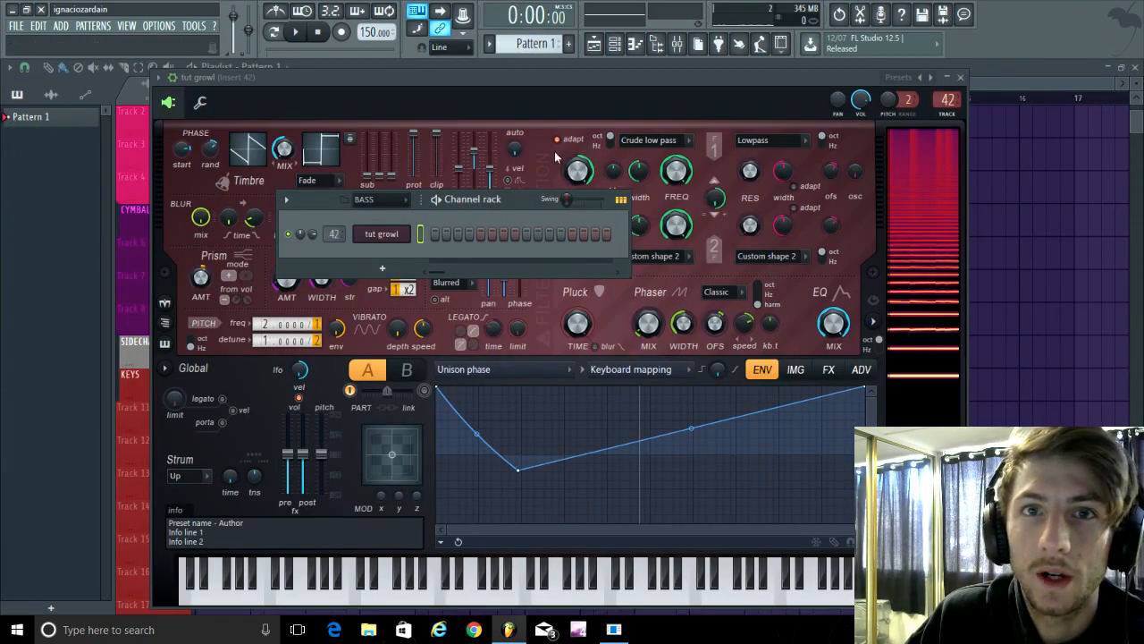
# Place a Pattern 1 clip at bar 1 on the DRUMS track of the playlist.
pyautogui.moveTo(1013, 230); pyautogui.dragTo(198, 114)
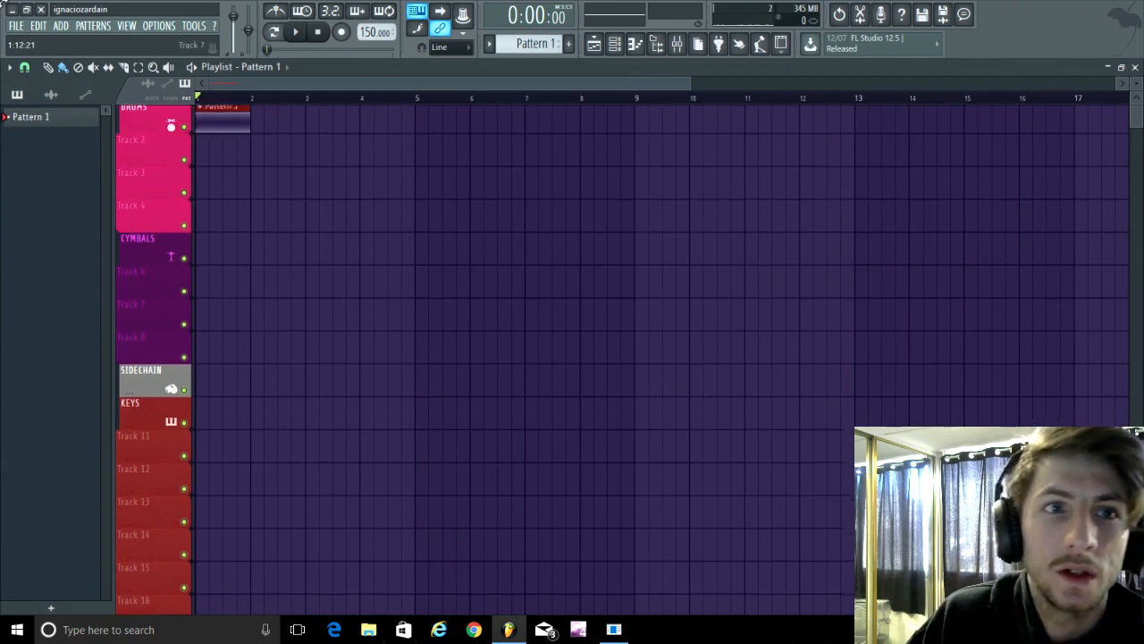
pyautogui.scroll(4, 184, 135)
pyautogui.scroll(2, 184, 135)
# Enter an A4 note at the start of tut growl's piano roll and play the pattern back in the playlist.
pyautogui.click(615, 45)
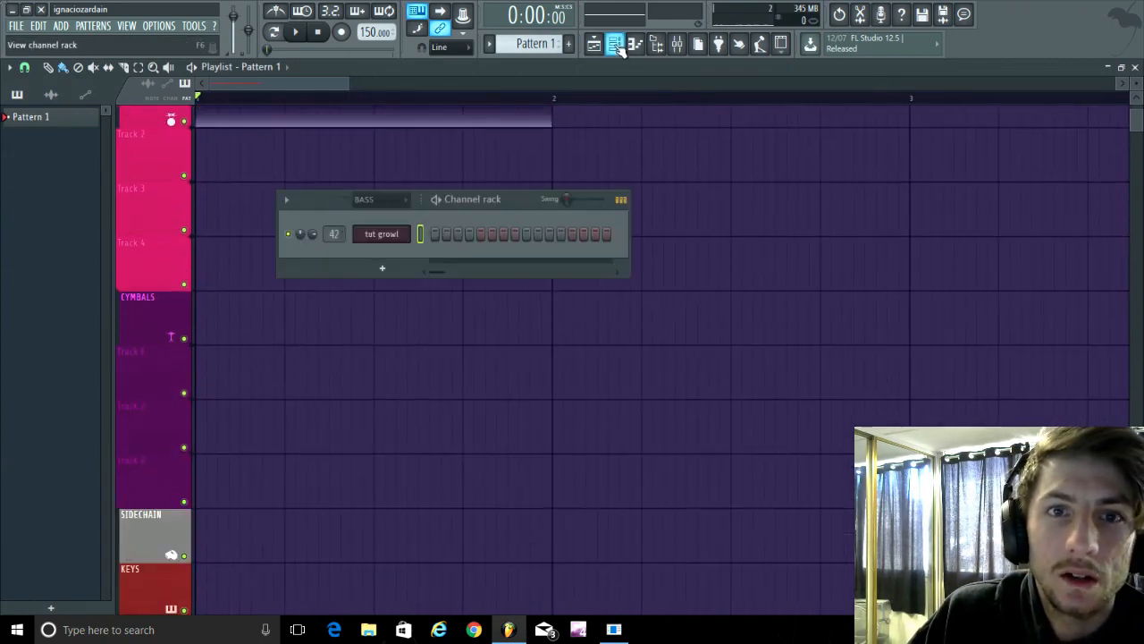
pyautogui.rightClick(401, 232)
pyautogui.click(431, 234)
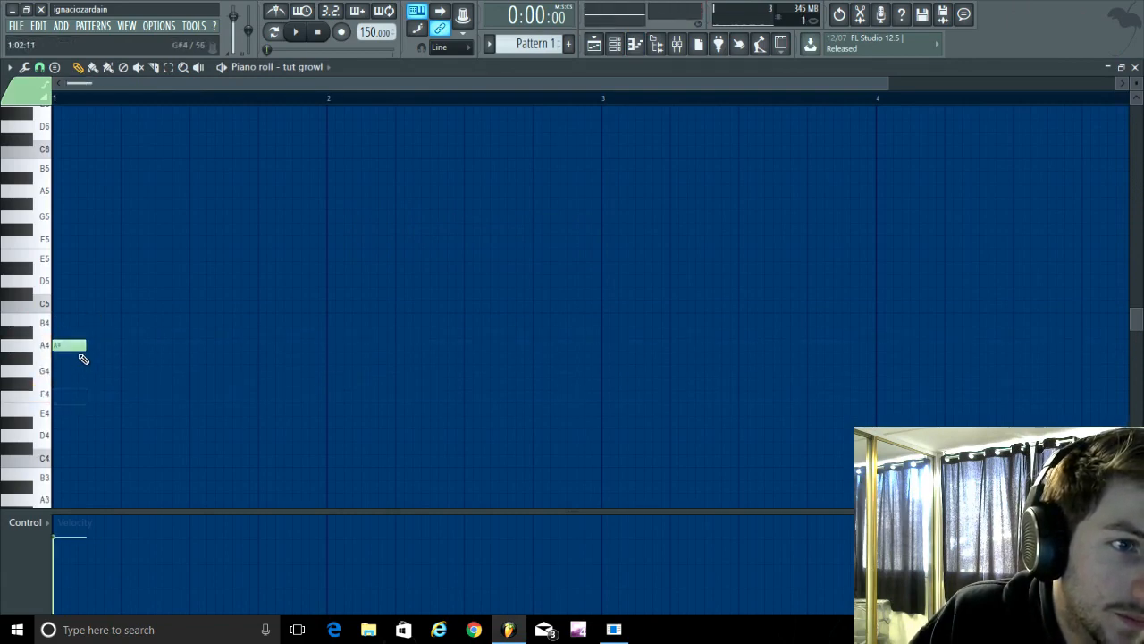
pyautogui.click(1136, 67)
pyautogui.press('space')
pyautogui.rightClick(406, 415)
pyautogui.scroll(1, 414, 408)
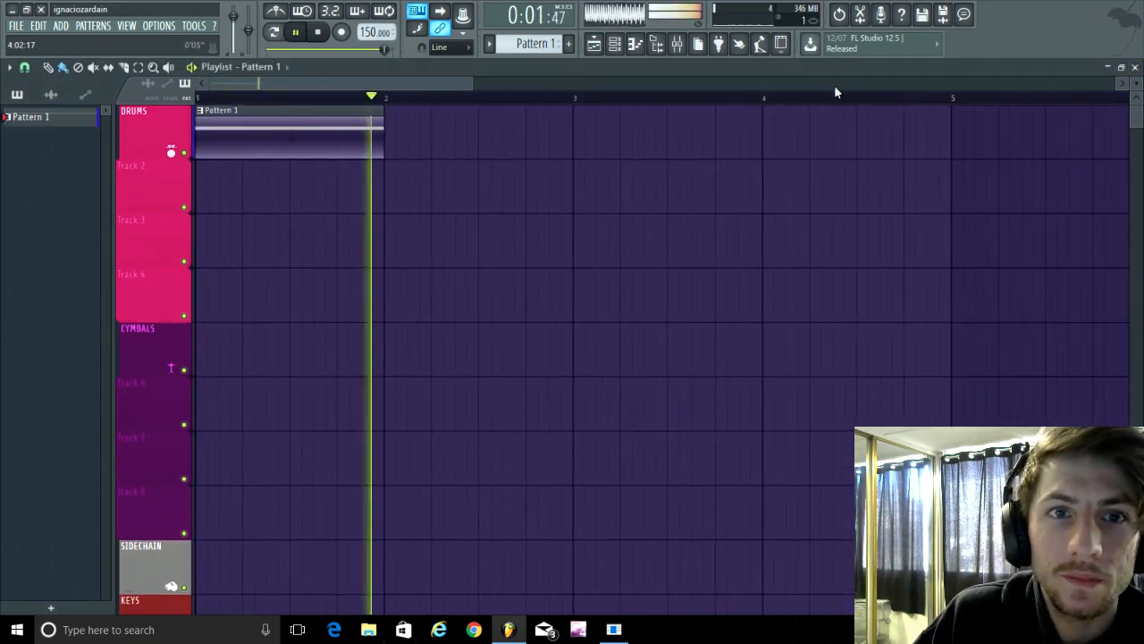
pyautogui.press('space')
# Audition the growl in the mixer and load Fruity parametric EQ 2 in slot 1 of Insert 42.
pyautogui.click(677, 44)
pyautogui.press('space')
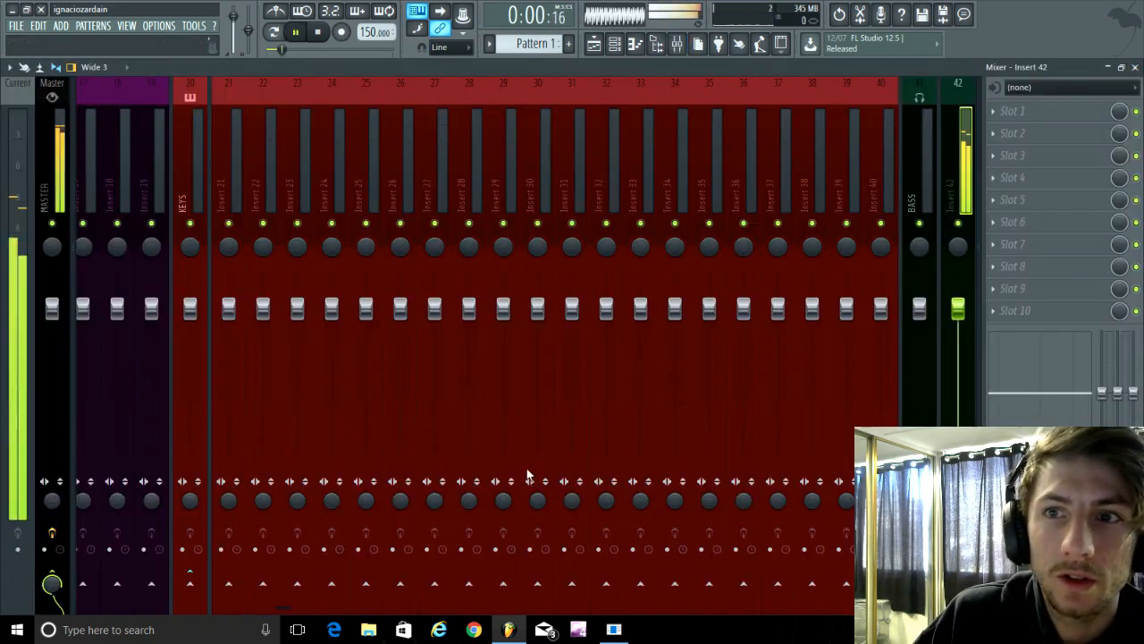
pyautogui.moveTo(281, 608); pyautogui.dragTo(457, 608)
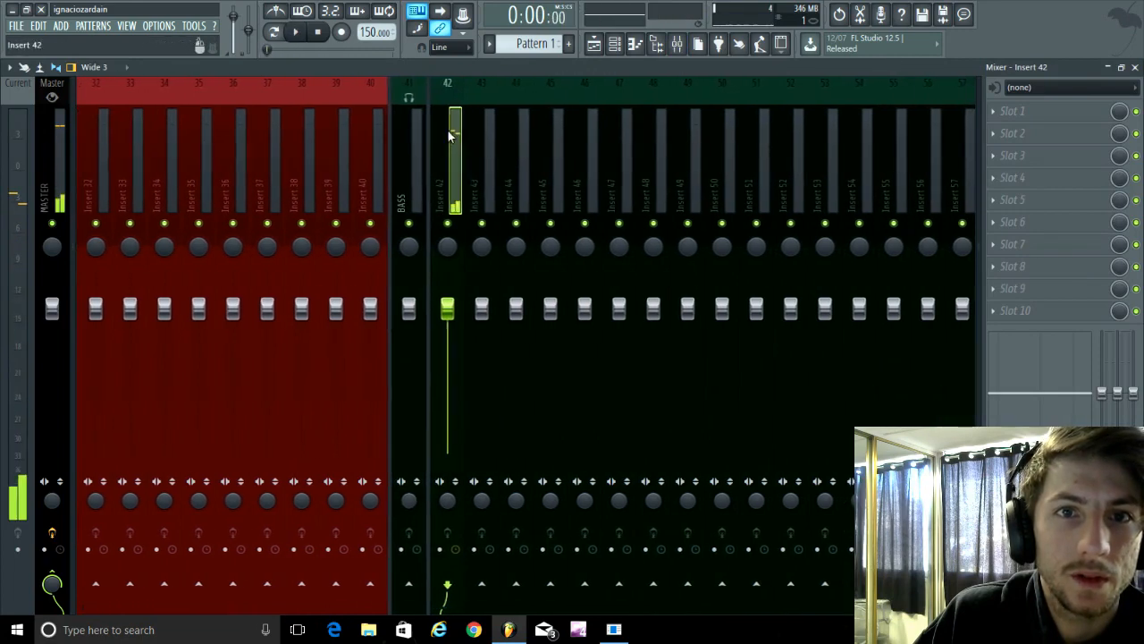
pyautogui.press('space')
pyautogui.click(1019, 112)
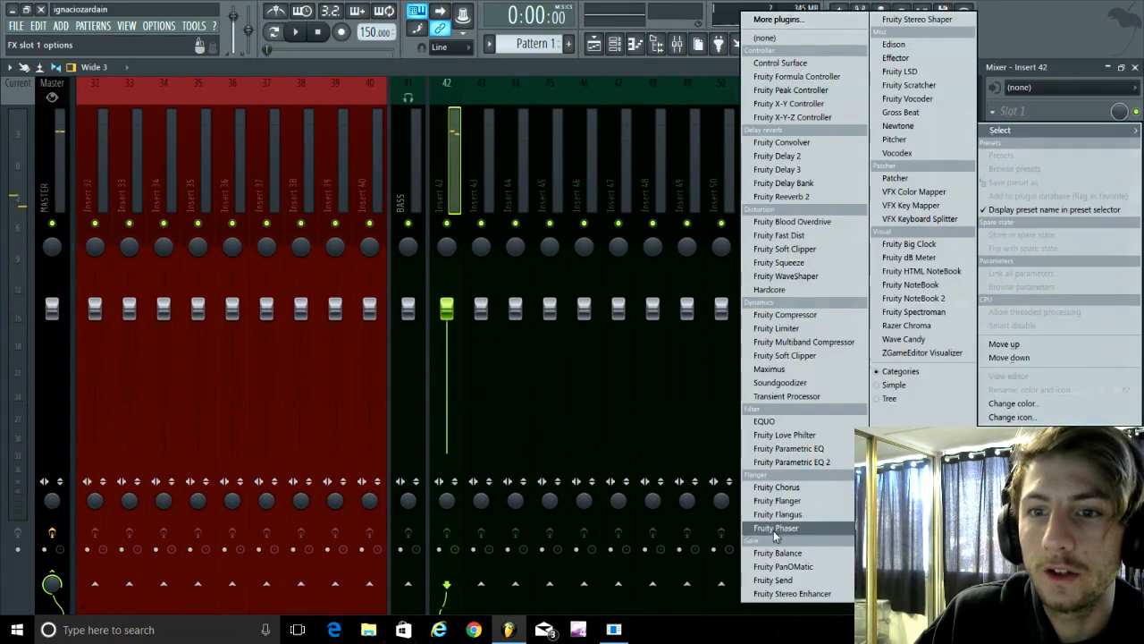
pyautogui.click(786, 463)
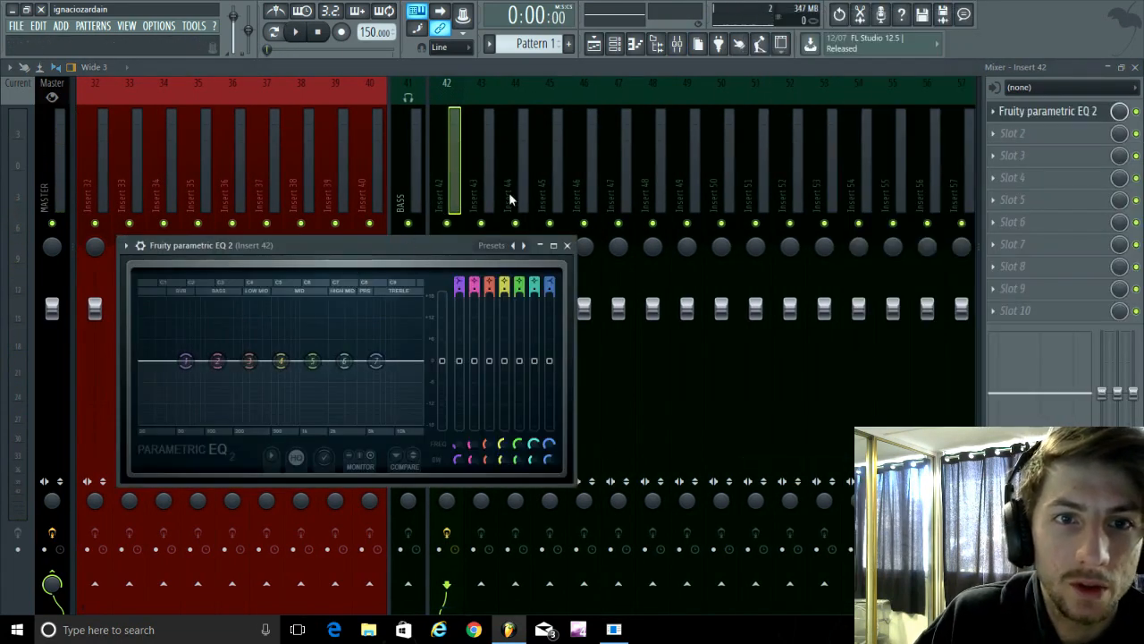
pyautogui.moveTo(433, 245); pyautogui.dragTo(590, 177)
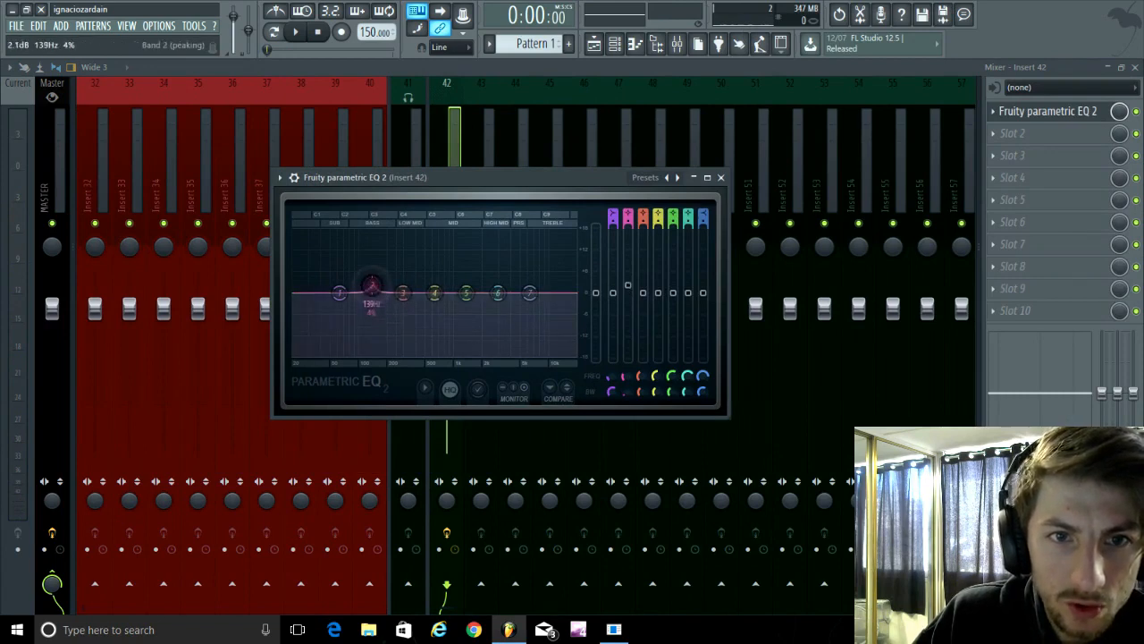
# Shape the Insert 42 EQ during playback by boosting bands 3 and 5 and cutting band 4 between them.
pyautogui.press('space')
pyautogui.moveTo(371, 286)
pyautogui.mouseDown()
pyautogui.moveTo(358, 271)
pyautogui.moveTo(378, 256)
pyautogui.moveTo(417, 256)
pyautogui.moveTo(357, 258)
pyautogui.moveTo(438, 257)
pyautogui.moveTo(358, 269)
pyautogui.moveTo(371, 289)
pyautogui.mouseUp()
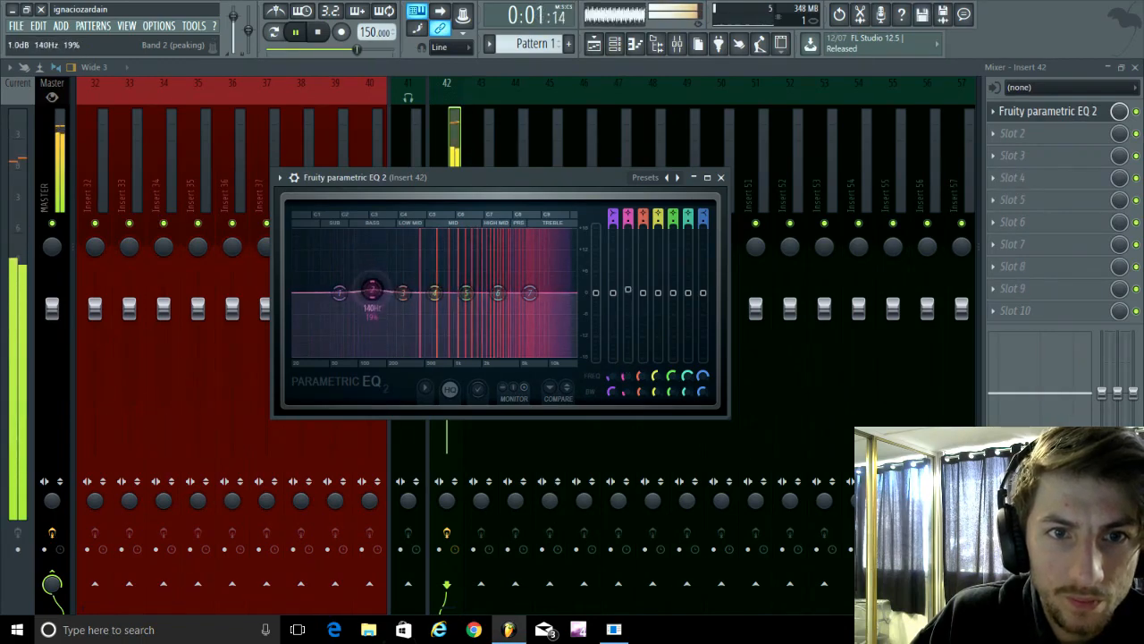
pyautogui.press('space')
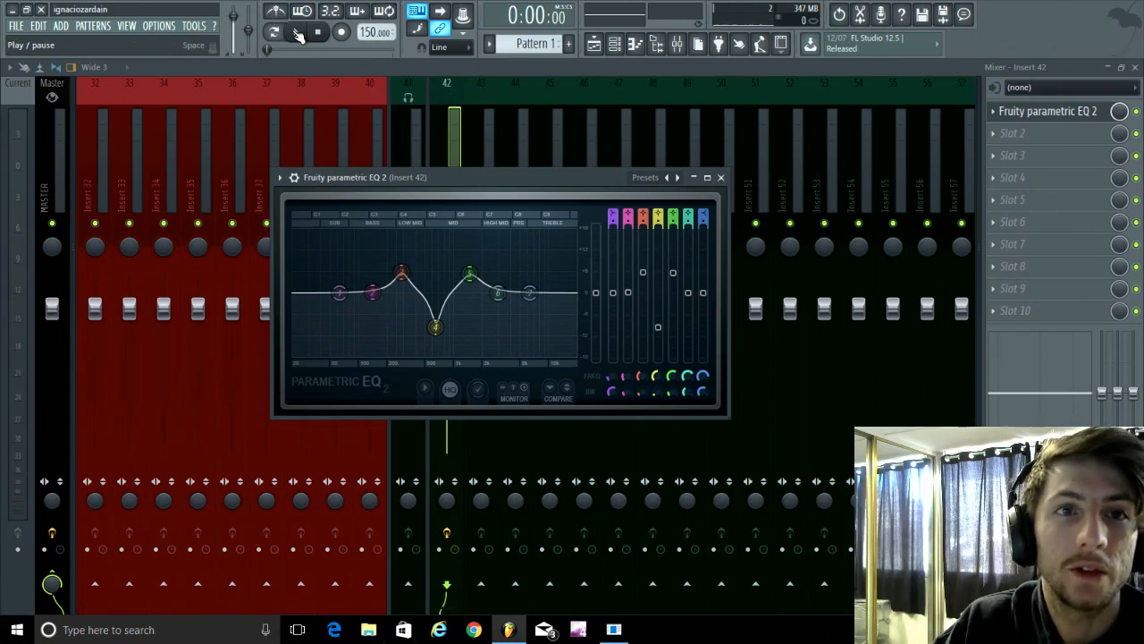
pyautogui.click(296, 33)
pyautogui.moveTo(471, 273); pyautogui.dragTo(384, 267)
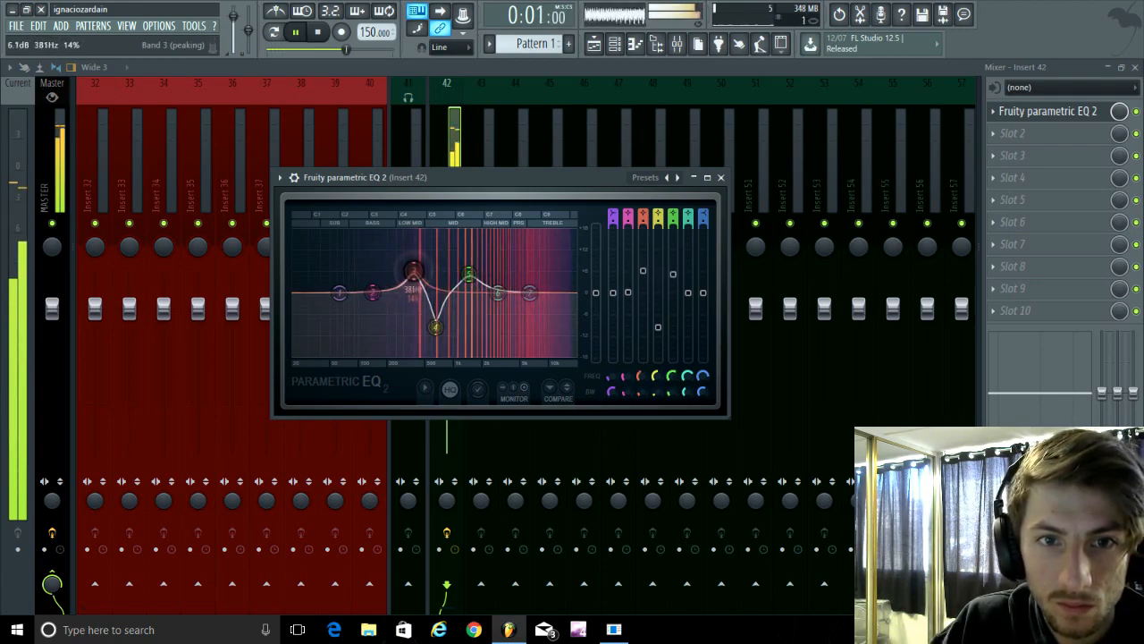
pyautogui.moveTo(435, 327)
pyautogui.mouseDown()
pyautogui.moveTo(485, 322)
pyautogui.moveTo(390, 333)
pyautogui.moveTo(469, 347)
pyautogui.moveTo(447, 332)
pyautogui.moveTo(442, 356)
pyautogui.moveTo(468, 333)
pyautogui.moveTo(439, 331)
pyautogui.mouseUp()
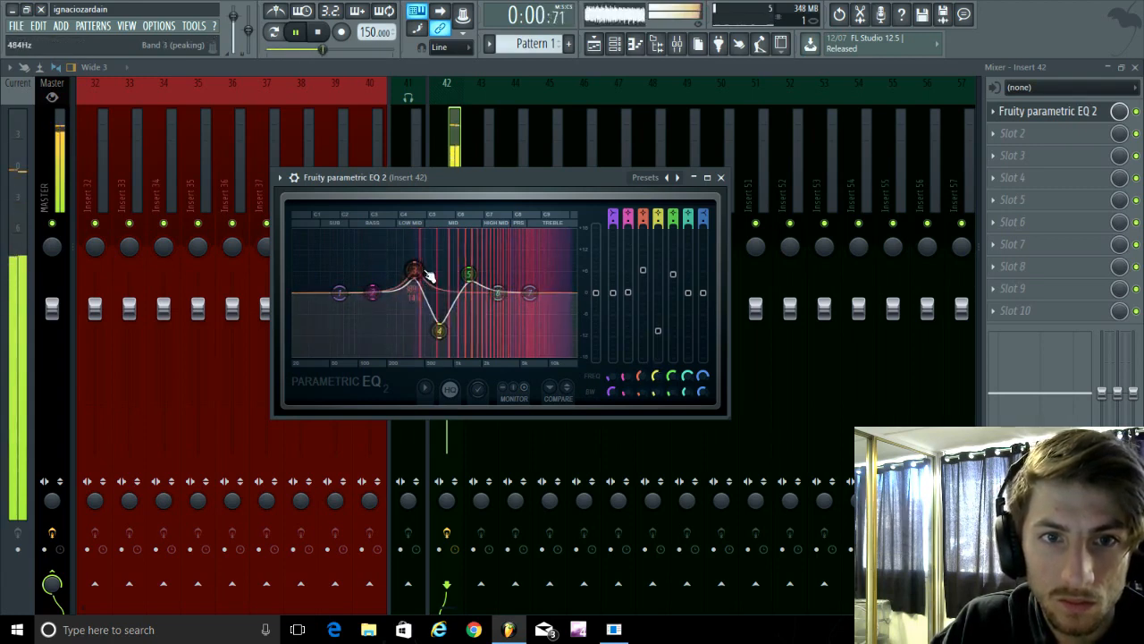
# Open tut growl in Harmor, set its pitch frequency multiplier to x1.0000, and audition the sound.
pyautogui.click(613, 45)
pyautogui.click(381, 235)
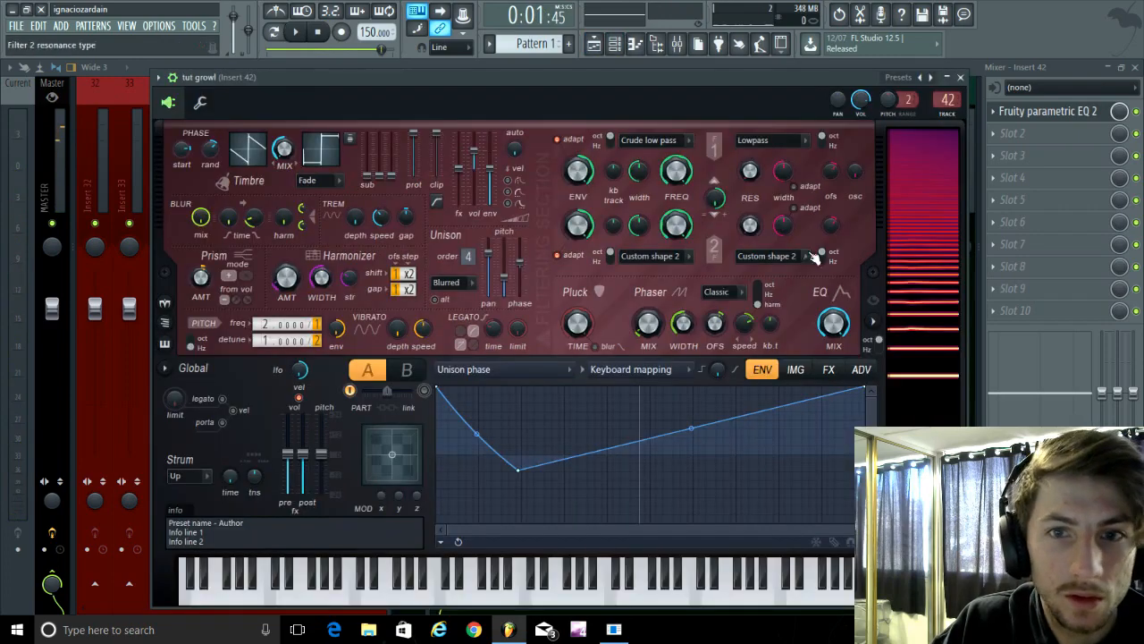
pyautogui.click(507, 371)
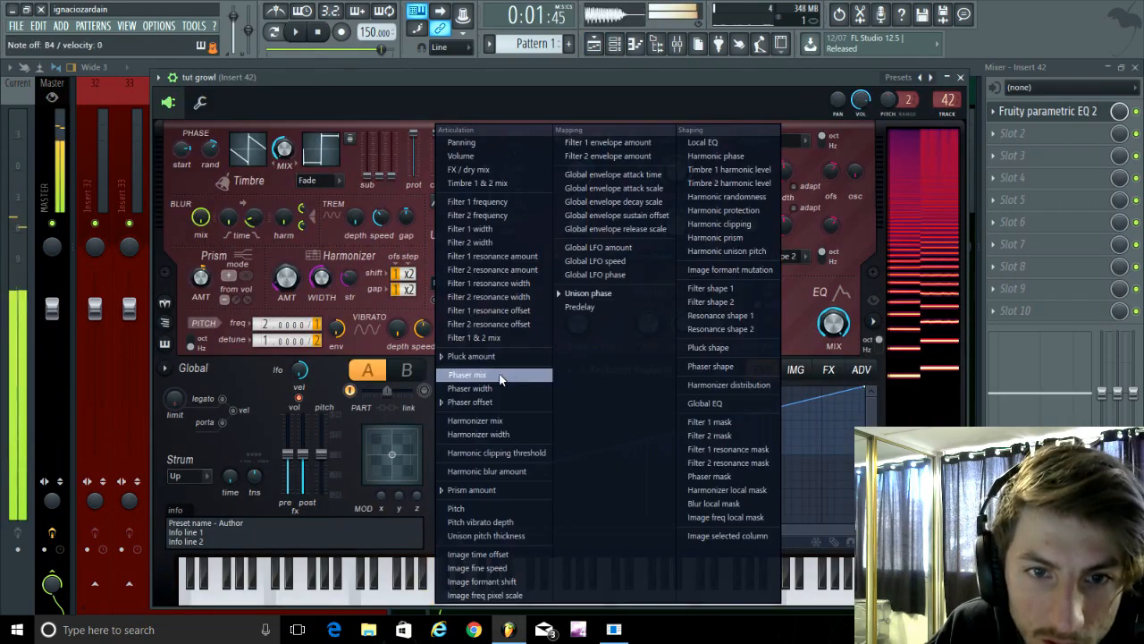
pyautogui.click(316, 370)
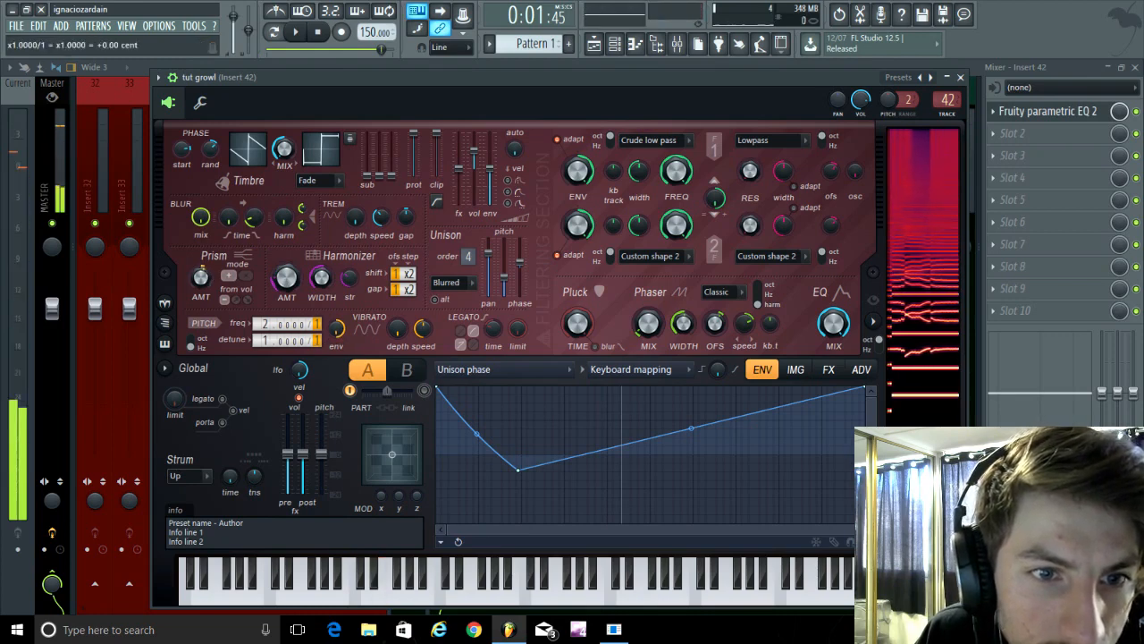
pyautogui.click(632, 46)
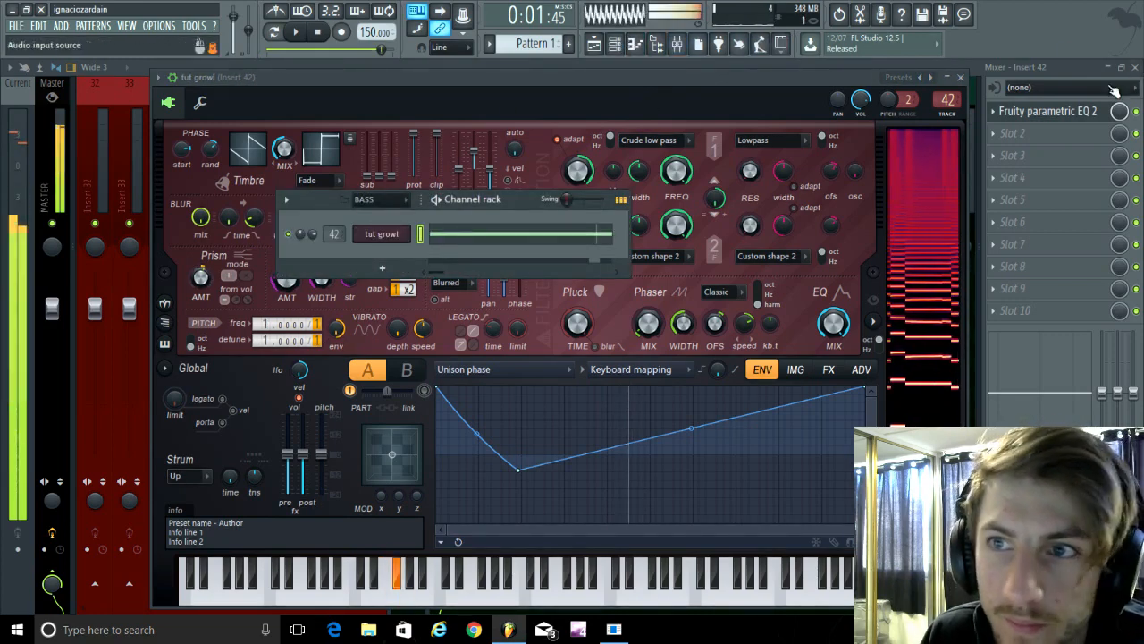
# Refine the EQ with lower-frequency boosts on bands 3 and 5, a deep band 4 cut and a slight band 2 boost, and close the mixer.
pyautogui.click(1062, 112)
pyautogui.moveTo(416, 269); pyautogui.dragTo(450, 267)
pyautogui.moveTo(439, 330)
pyautogui.mouseDown()
pyautogui.moveTo(467, 345)
pyautogui.moveTo(394, 338)
pyautogui.moveTo(436, 355)
pyautogui.moveTo(435, 329)
pyautogui.moveTo(418, 334)
pyautogui.mouseUp()
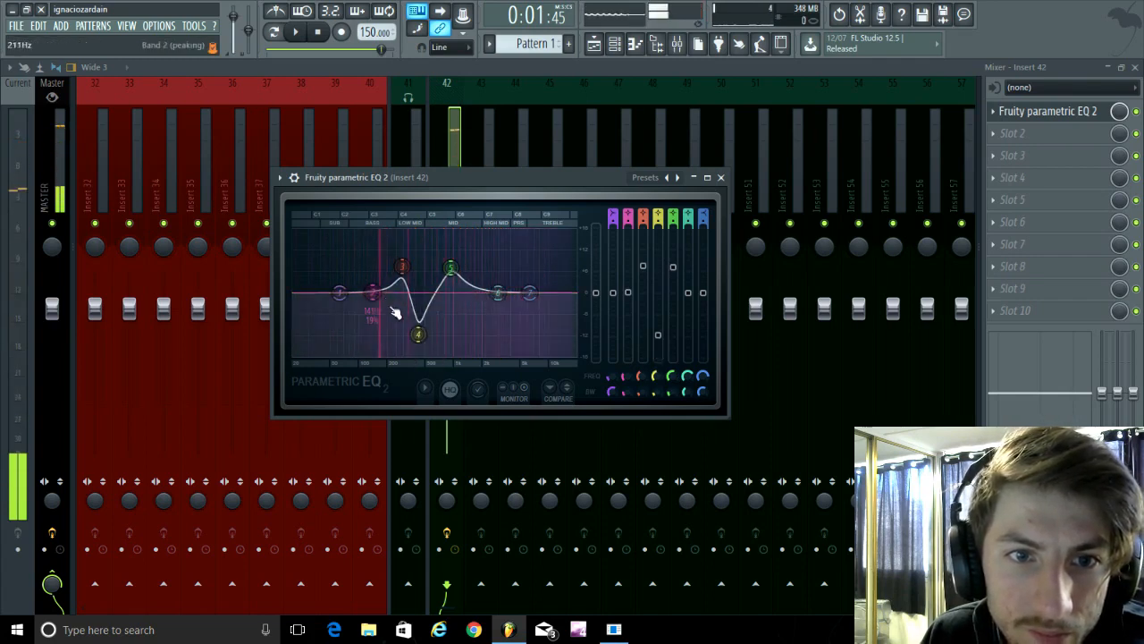
pyautogui.moveTo(450, 253); pyautogui.dragTo(372, 270)
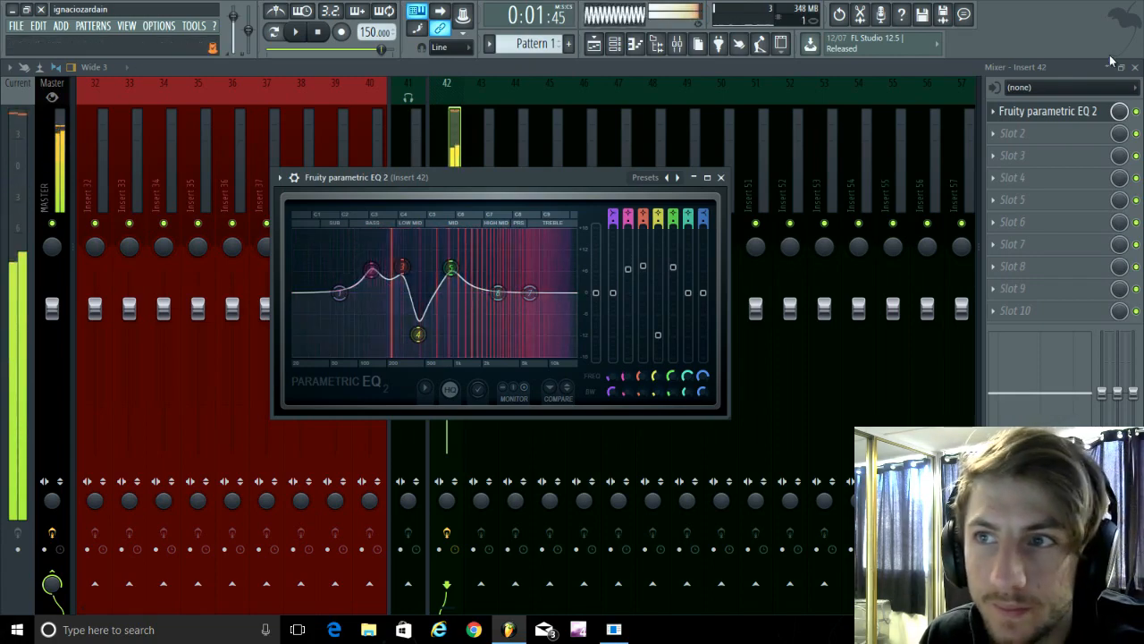
pyautogui.click(1135, 67)
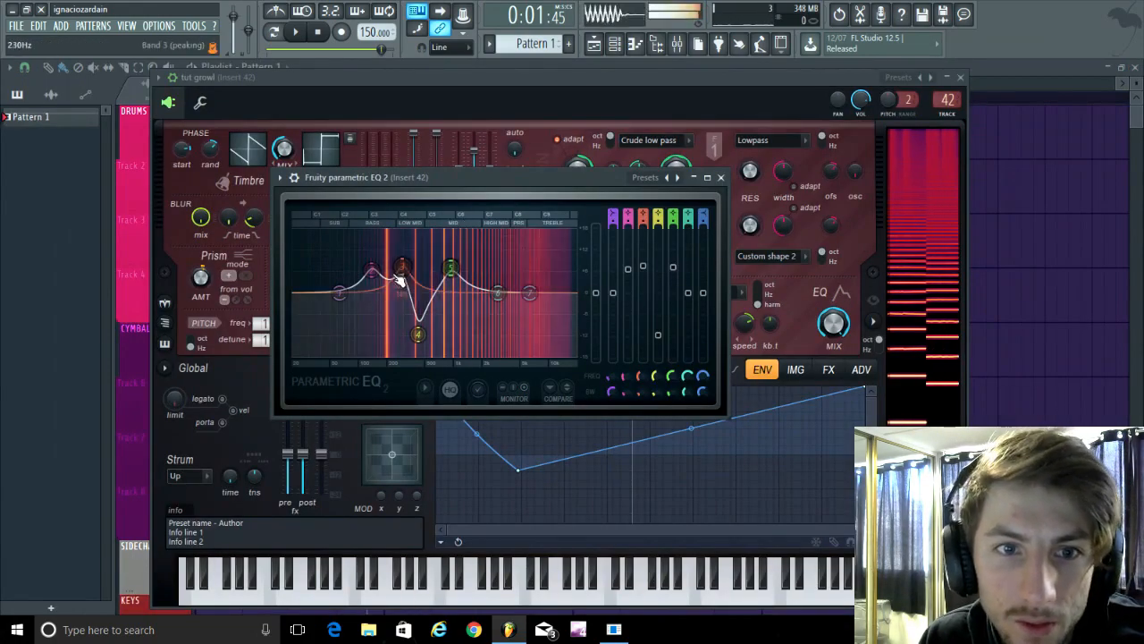
pyautogui.moveTo(372, 270); pyautogui.dragTo(365, 284)
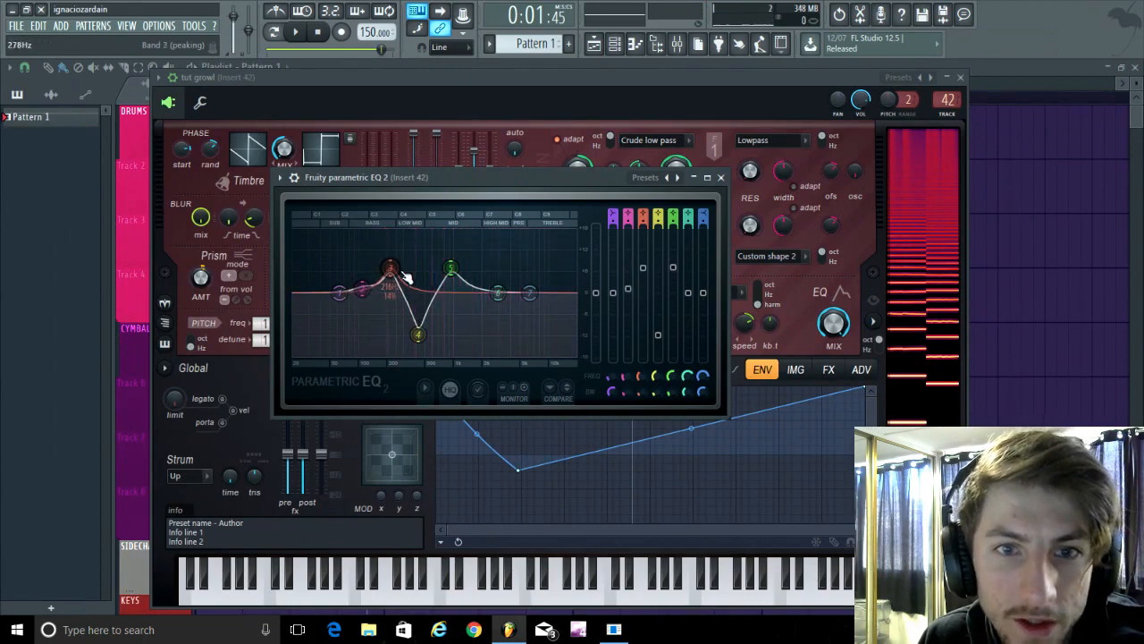
# Create automation clips for the frequencies of EQ bands 3, 5 and 4.
pyautogui.rightClick(645, 375)
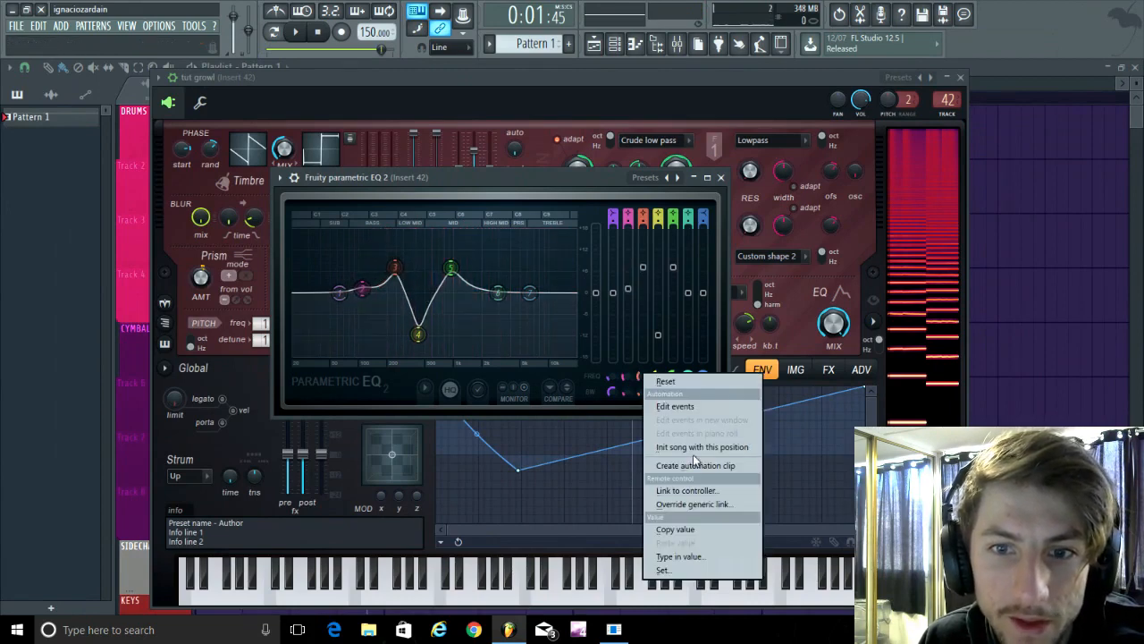
pyautogui.click(663, 383)
pyautogui.rightClick(677, 387)
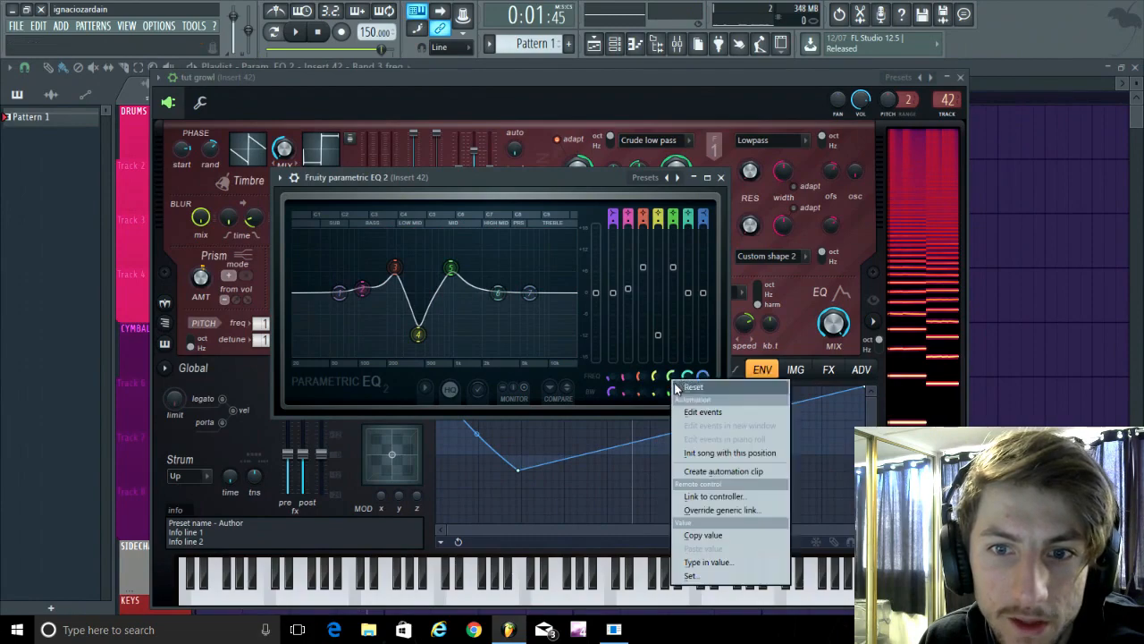
pyautogui.click(707, 471)
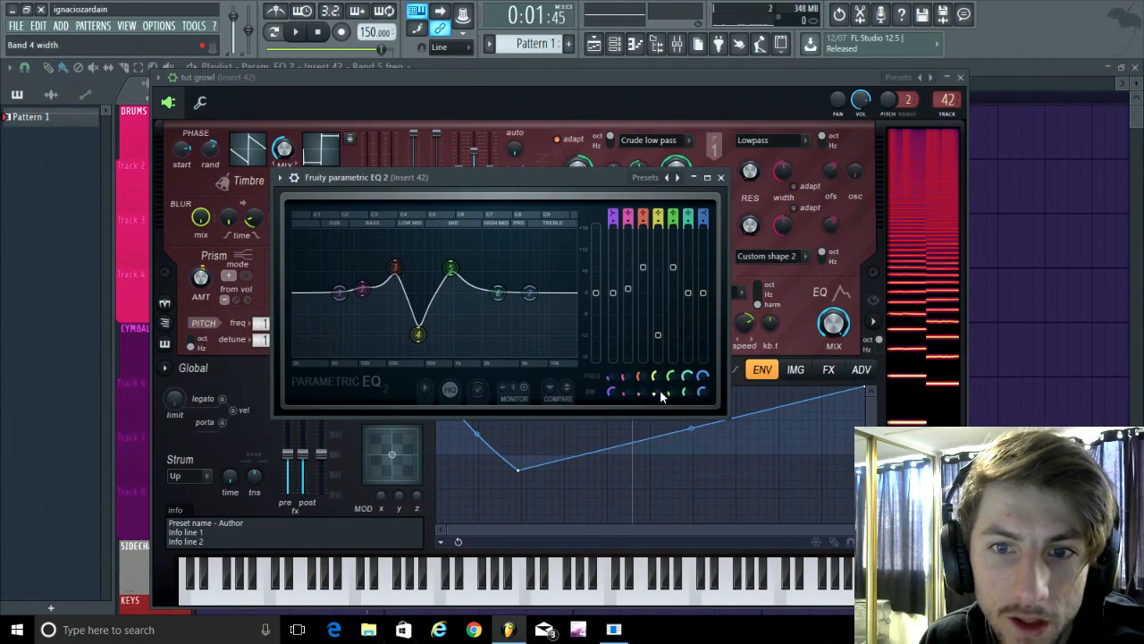
pyautogui.rightClick(660, 390)
pyautogui.click(706, 472)
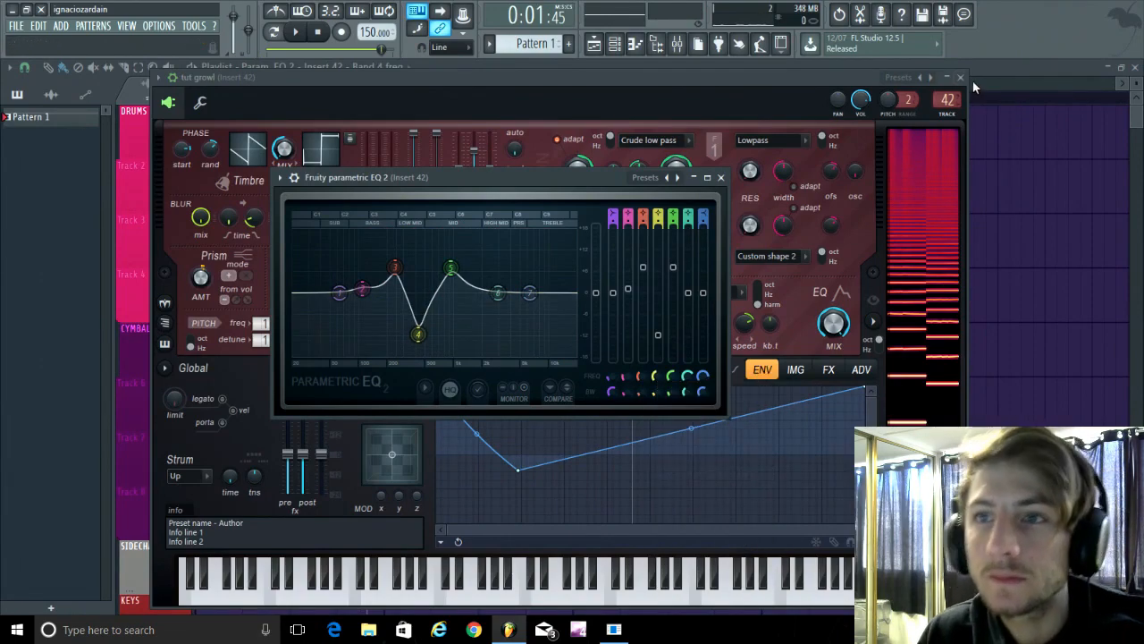
# Close the Harmor and EQ windows and play the pattern together with the three EQ automation clips in the playlist.
pyautogui.click(960, 77)
pyautogui.press('Escape')
pyautogui.scroll(3, 232, 388)
pyautogui.scroll(4, 181, 304)
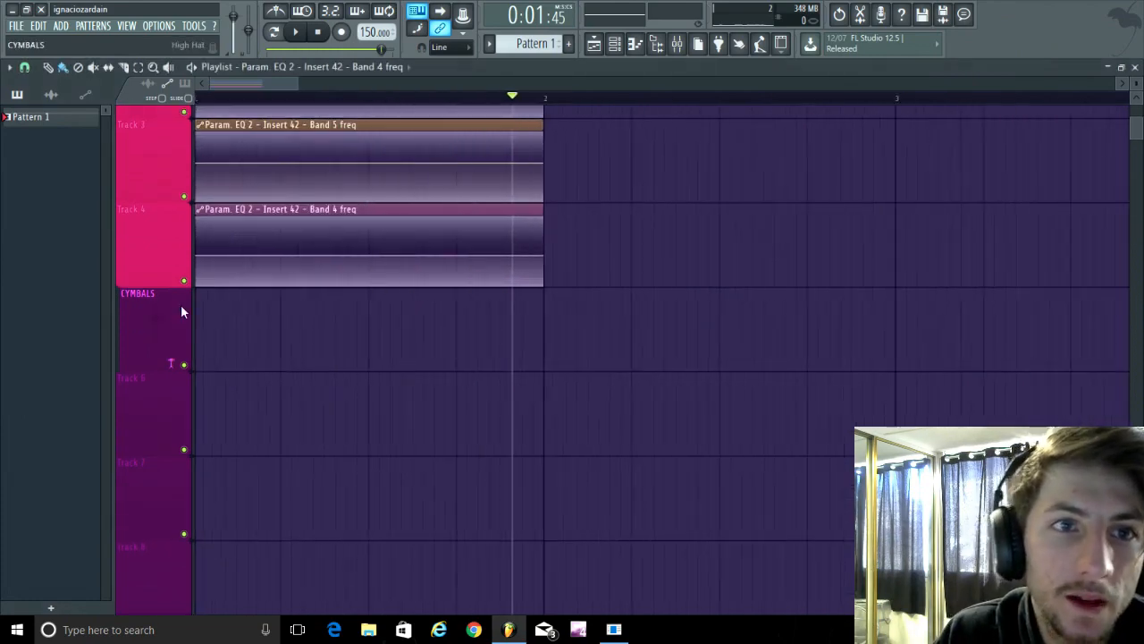
pyautogui.scroll(2, 162, 283)
pyautogui.press('space')
pyautogui.press('space')
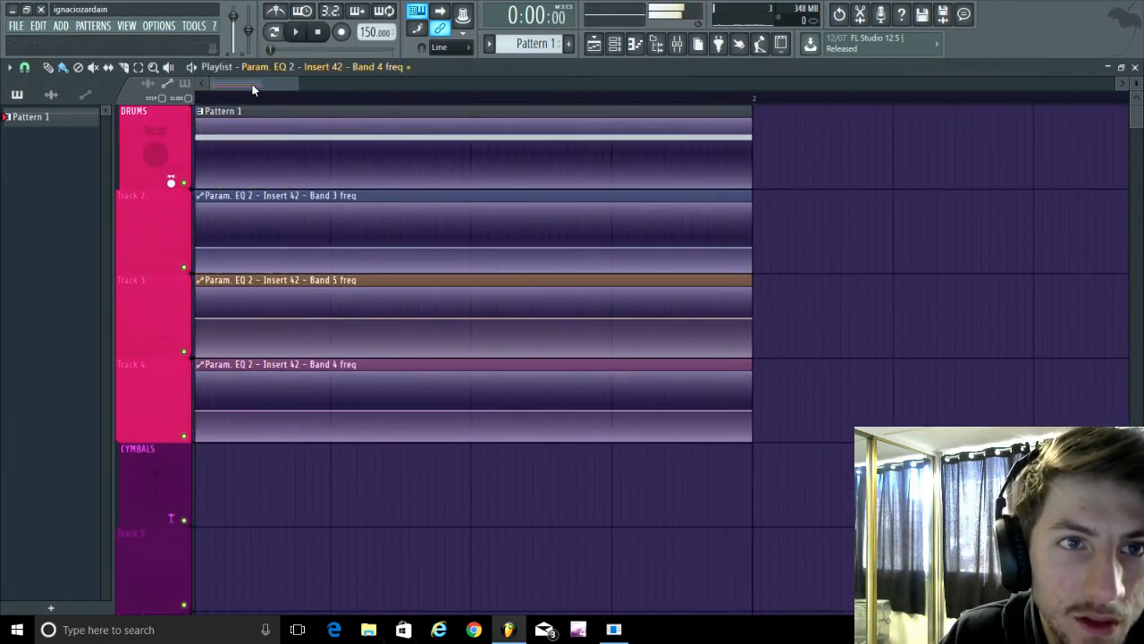
pyautogui.moveTo(252, 84); pyautogui.dragTo(112, 261)
# Shape the Band 3 freq automation with a peak just before mid-bar and a dip at beat 4, auditioning the movement.
pyautogui.press('space')
pyautogui.press('space')
pyautogui.rightClick(425, 222)
pyautogui.press('space')
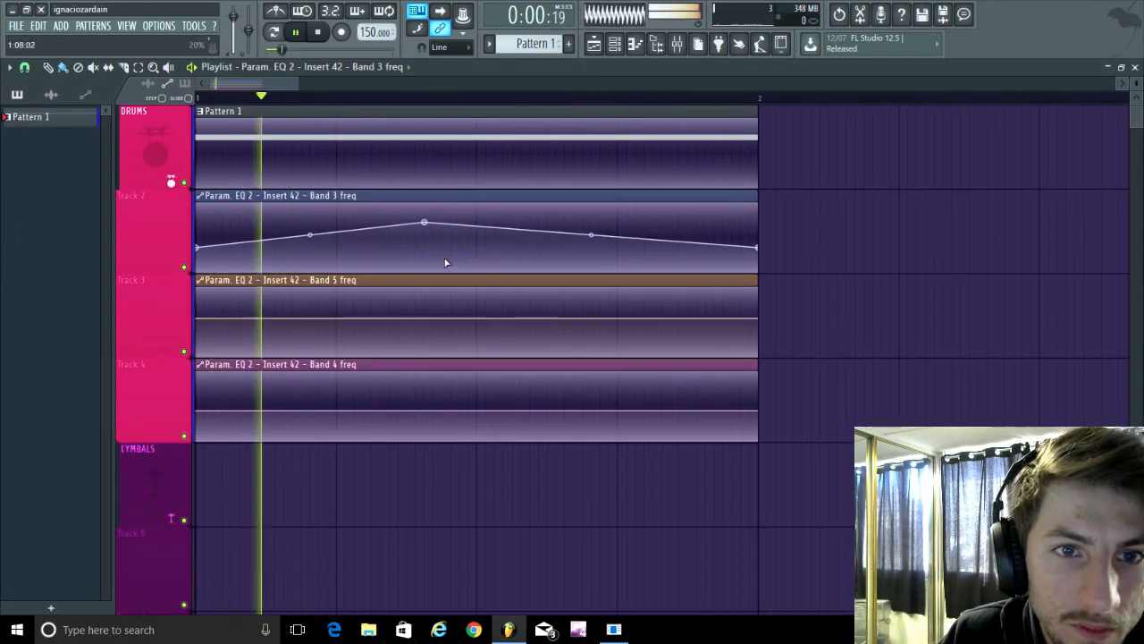
pyautogui.press('space')
pyautogui.press('space')
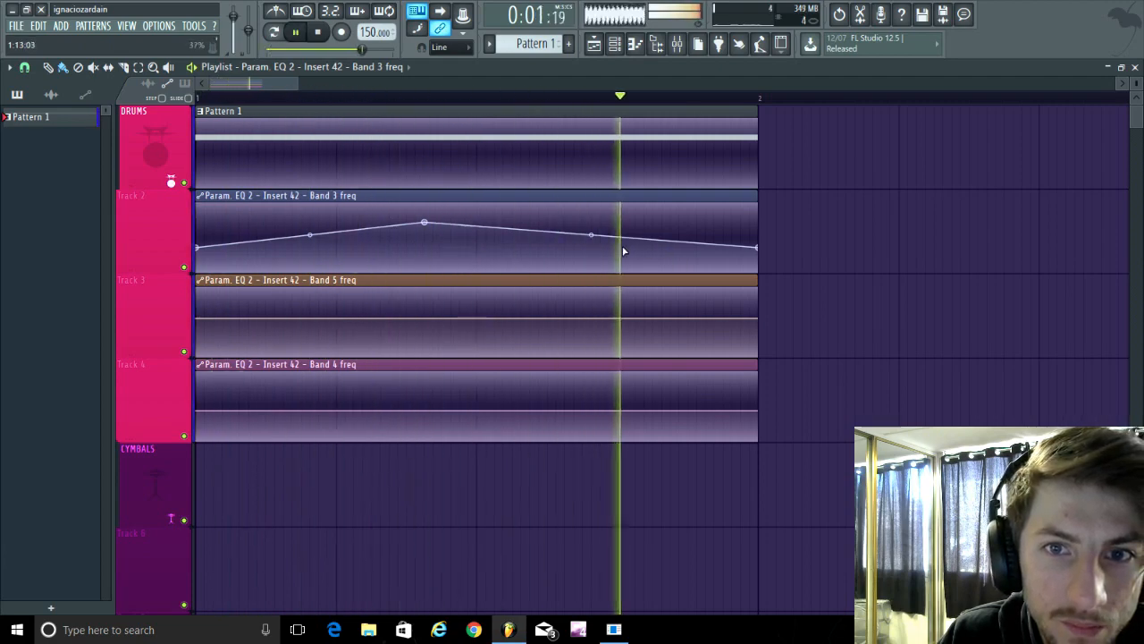
pyautogui.press('space')
pyautogui.rightClick(616, 255)
pyautogui.press('space')
pyautogui.press('space')
# Shape the Band 5 freq automation with a bottomed-out dip at beat 2, a peak at beat 3 and a point of 27% at beat 4.
pyautogui.rightClick(340, 302)
pyautogui.press('space')
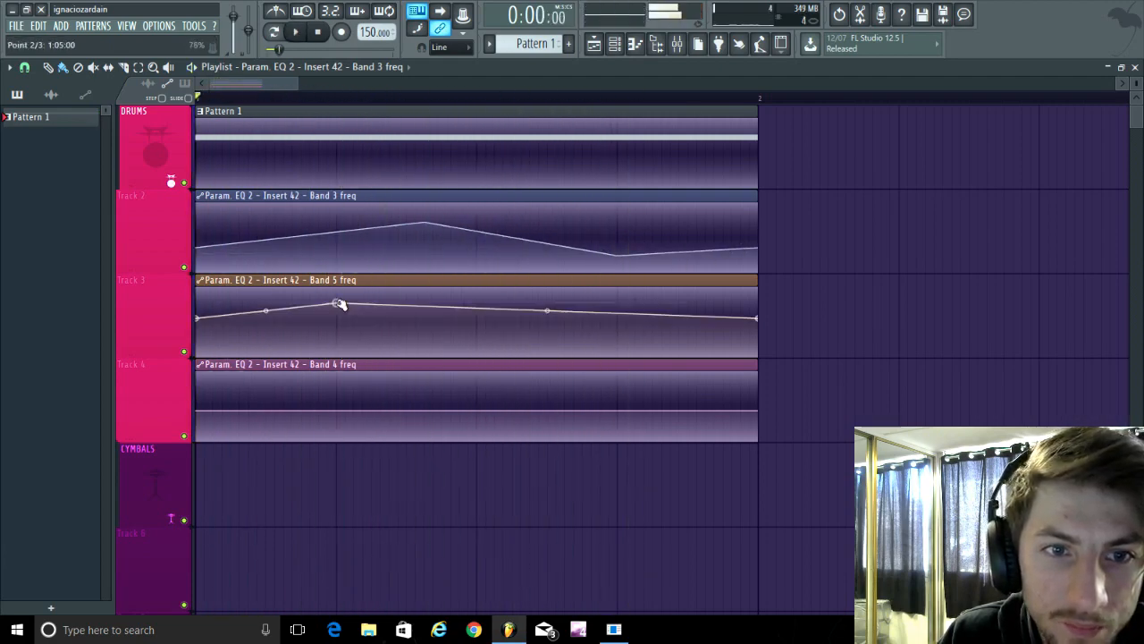
pyautogui.press('space')
pyautogui.press('space')
pyautogui.moveTo(335, 307); pyautogui.dragTo(337, 356)
pyautogui.press('space')
pyautogui.press('space')
pyautogui.rightClick(476, 309)
pyautogui.press('space')
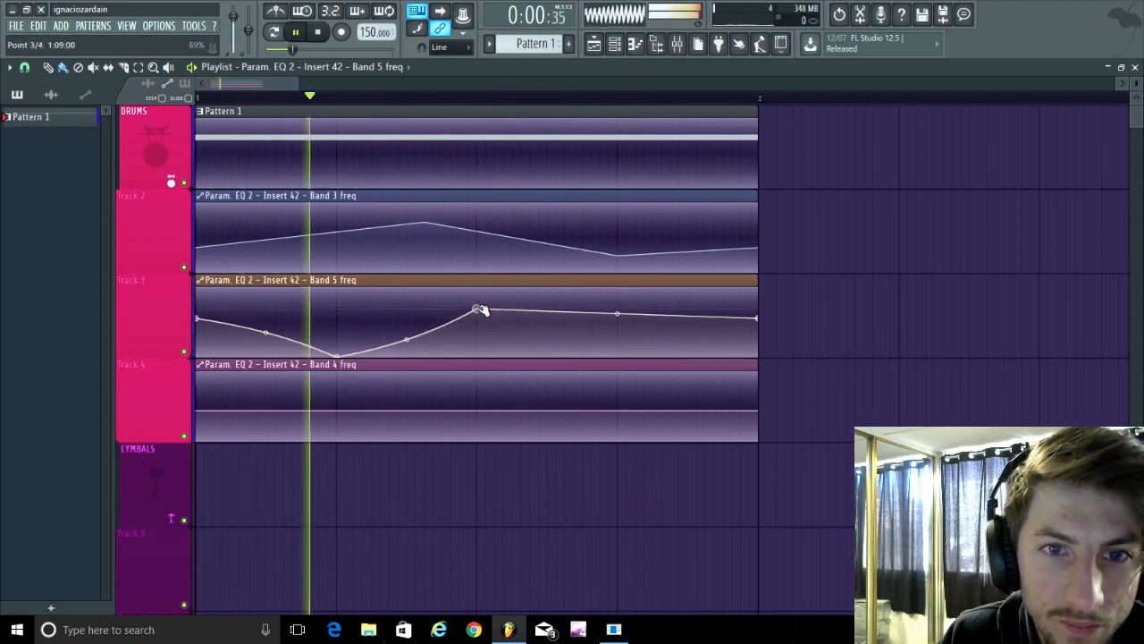
pyautogui.rightClick(616, 319)
pyautogui.moveTo(618, 319); pyautogui.dragTo(619, 338)
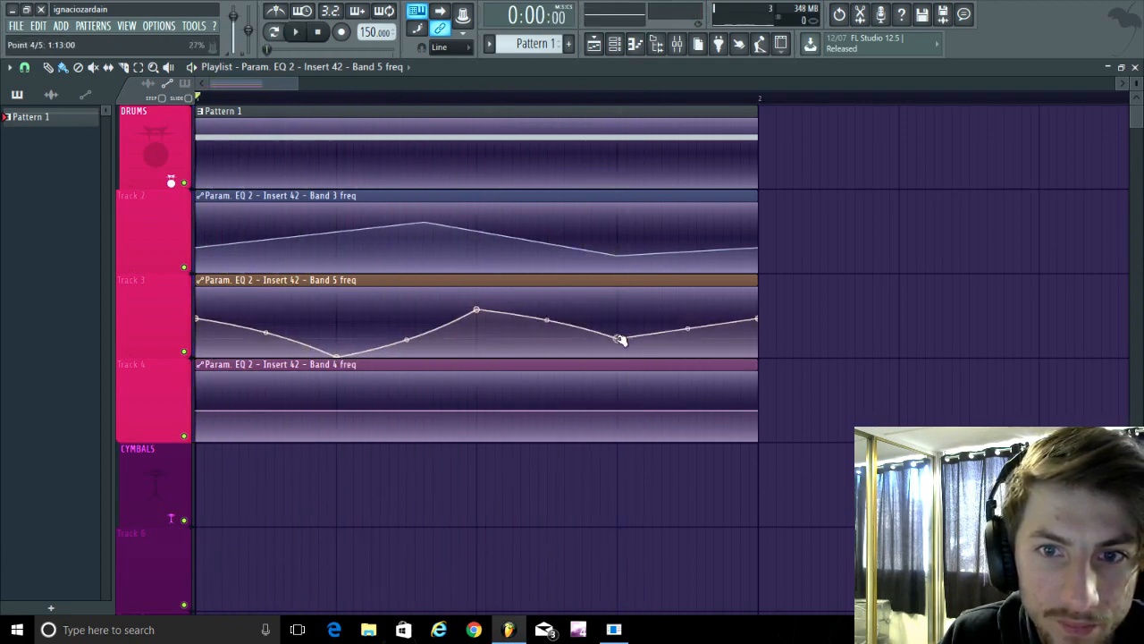
# Shape the Band 4 freq automation with a peak at beat 2, a dip between beats 3 and 4, and a raised end point.
pyautogui.rightClick(338, 387)
pyautogui.press('space')
pyautogui.rightClick(539, 417)
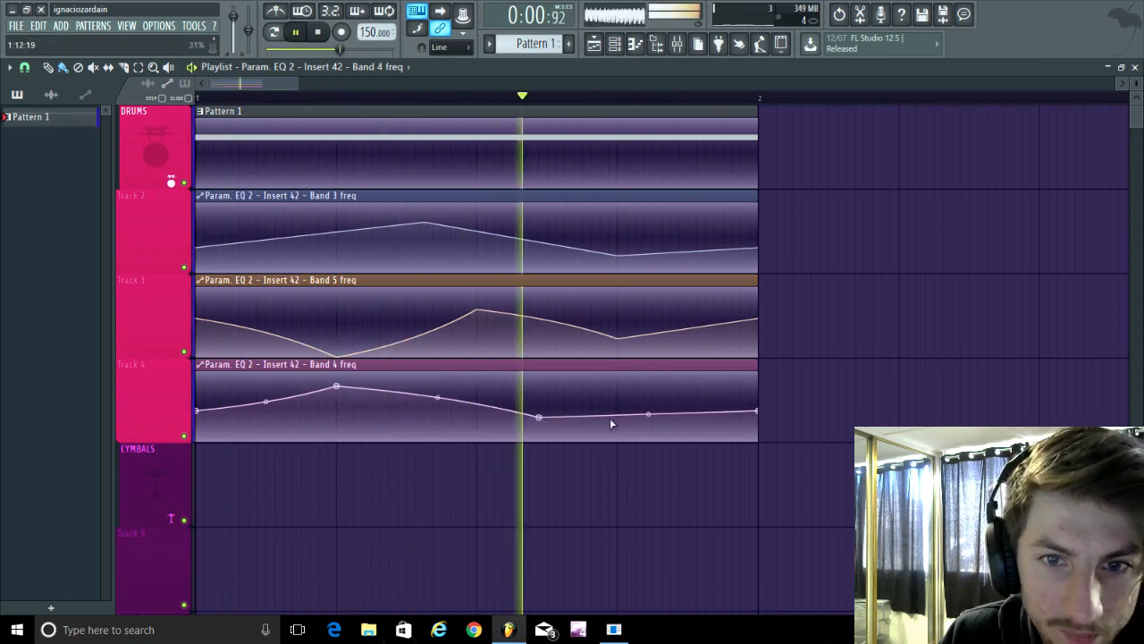
pyautogui.moveTo(760, 411); pyautogui.dragTo(759, 385)
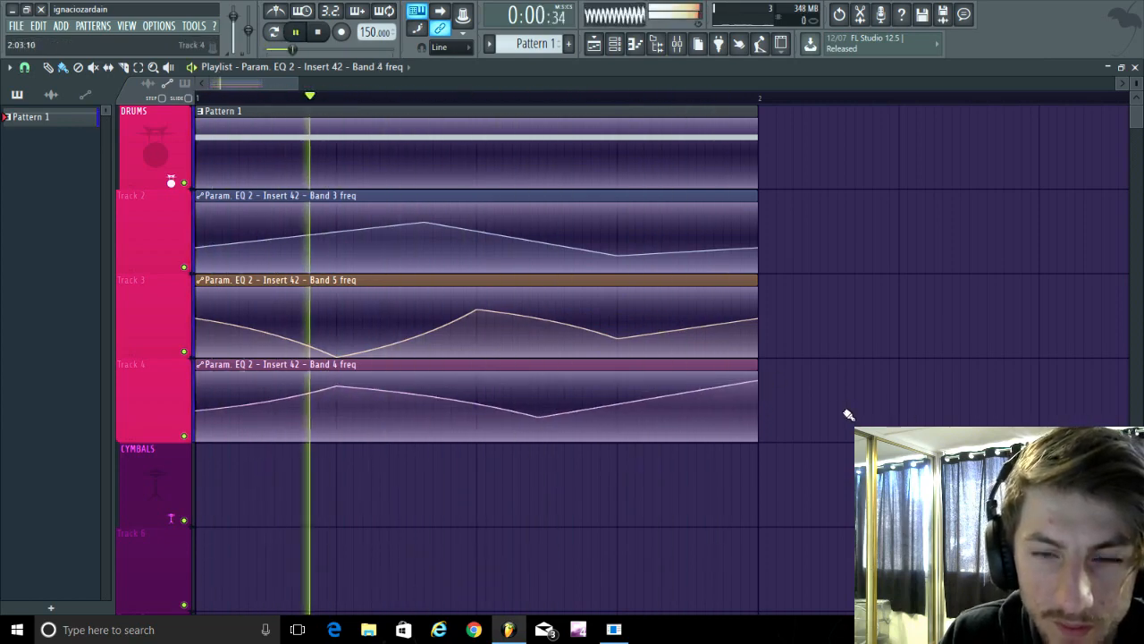
pyautogui.scroll(-2, 786, 408)
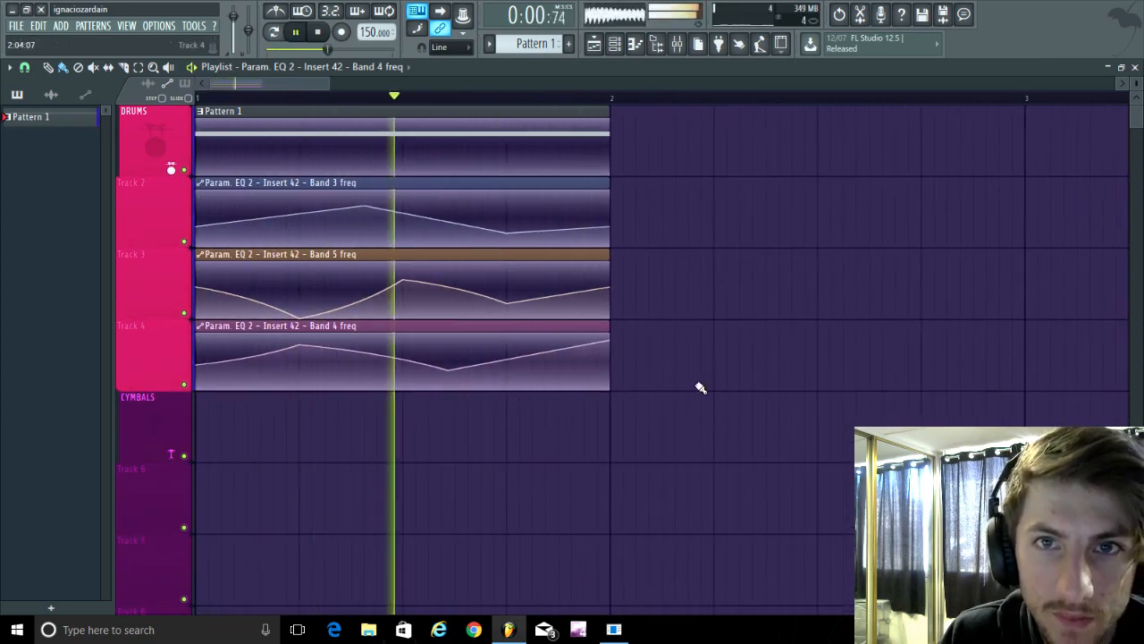
# Reopen tut growl from the BASS channel group and raise the low point of its Unison phase keyboard mapping during playback.
pyautogui.press('space')
pyautogui.click(615, 46)
pyautogui.press('space')
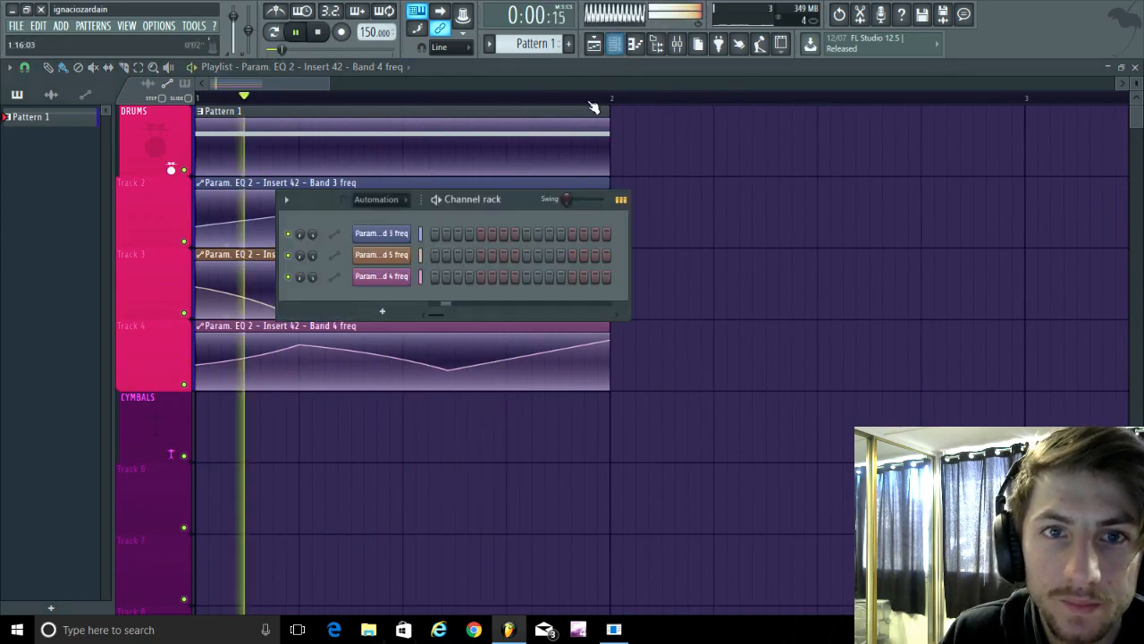
pyautogui.click(375, 199)
pyautogui.click(367, 276)
pyautogui.press('space')
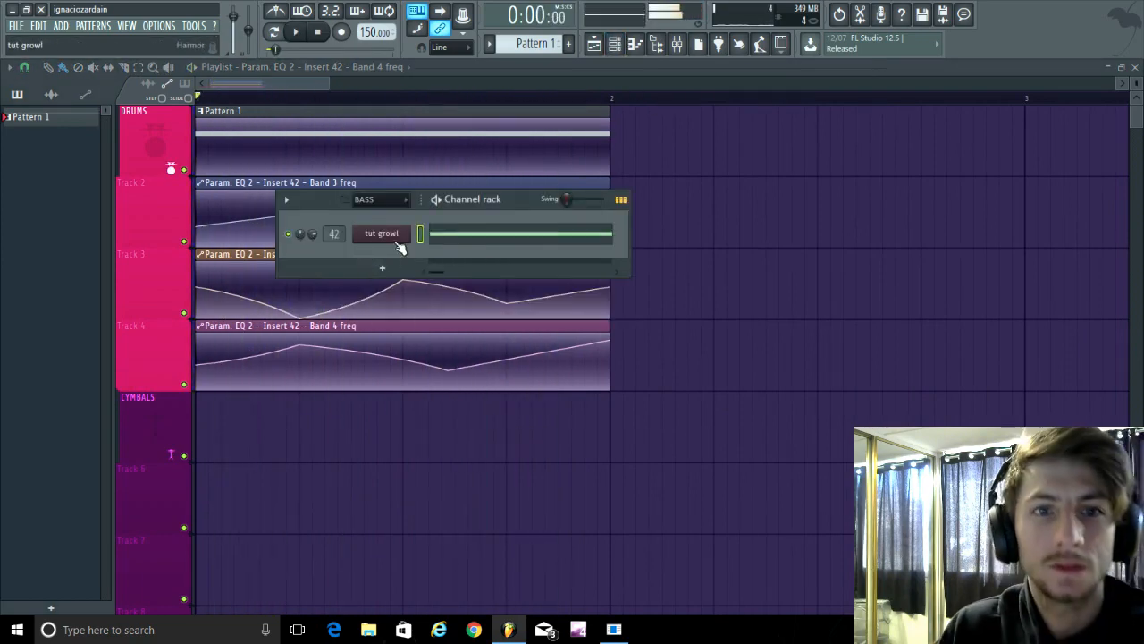
pyautogui.click(380, 234)
pyautogui.press('space')
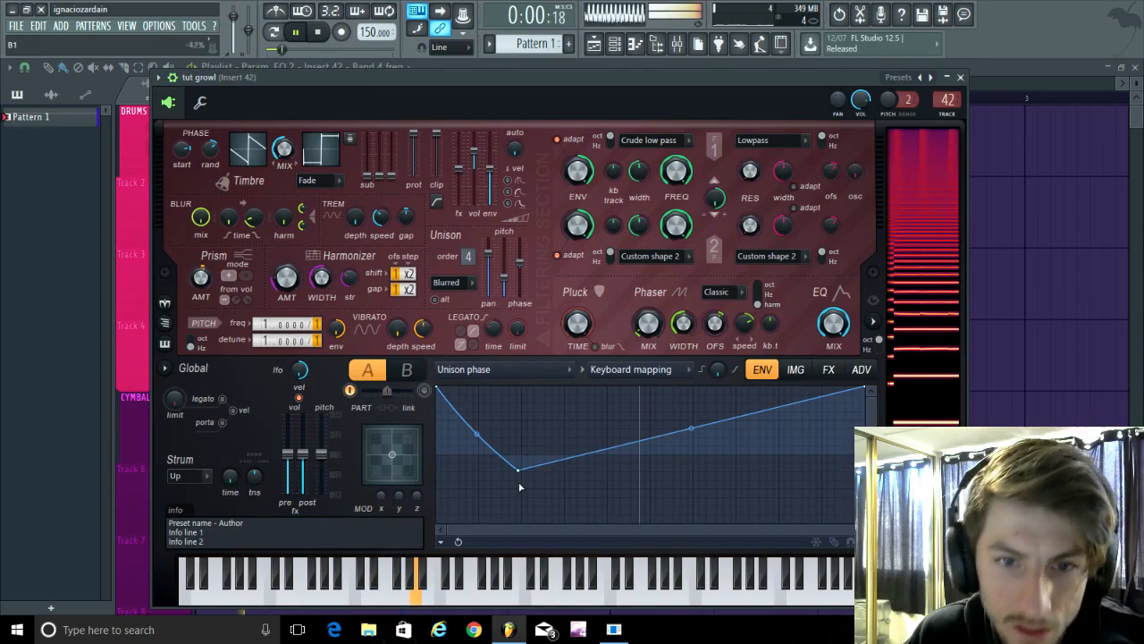
pyautogui.moveTo(517, 470); pyautogui.dragTo(481, 384)
# Display Harmor's Phaser offset LFO curve while the growl plays, and stop playback.
pyautogui.click(480, 371)
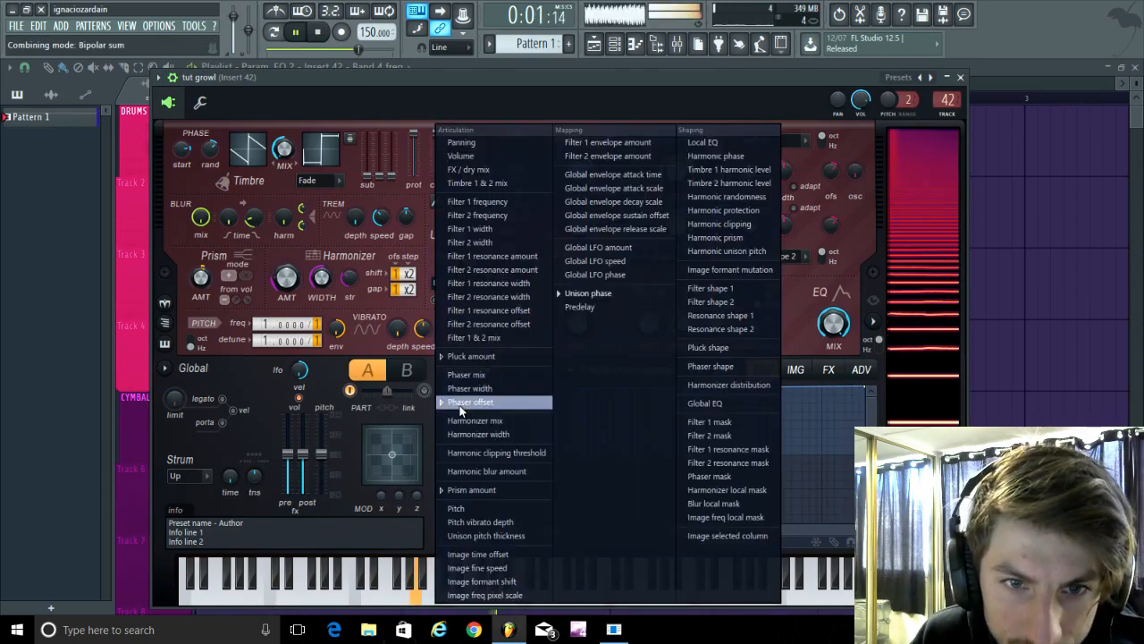
pyautogui.click(463, 403)
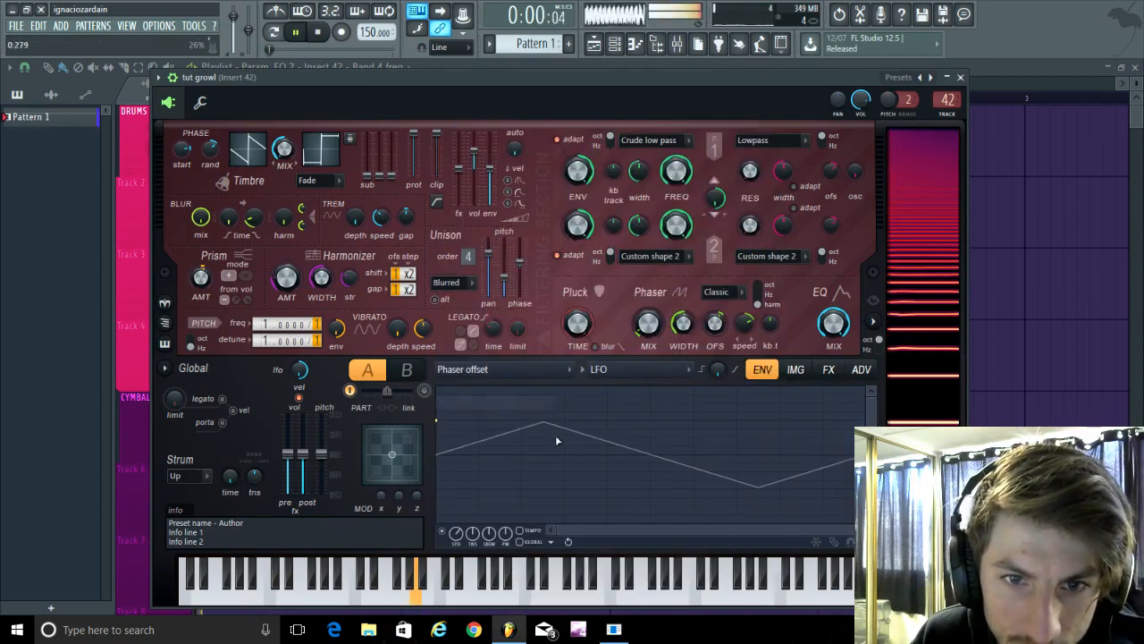
pyautogui.click(491, 371)
pyautogui.click(412, 79)
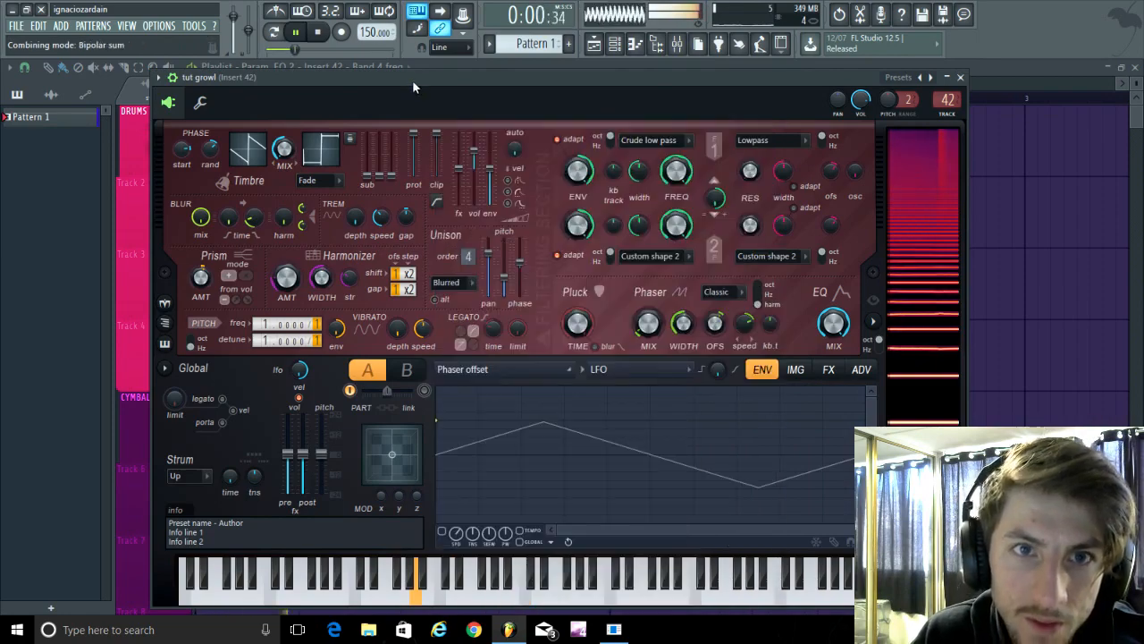
pyautogui.press('space')
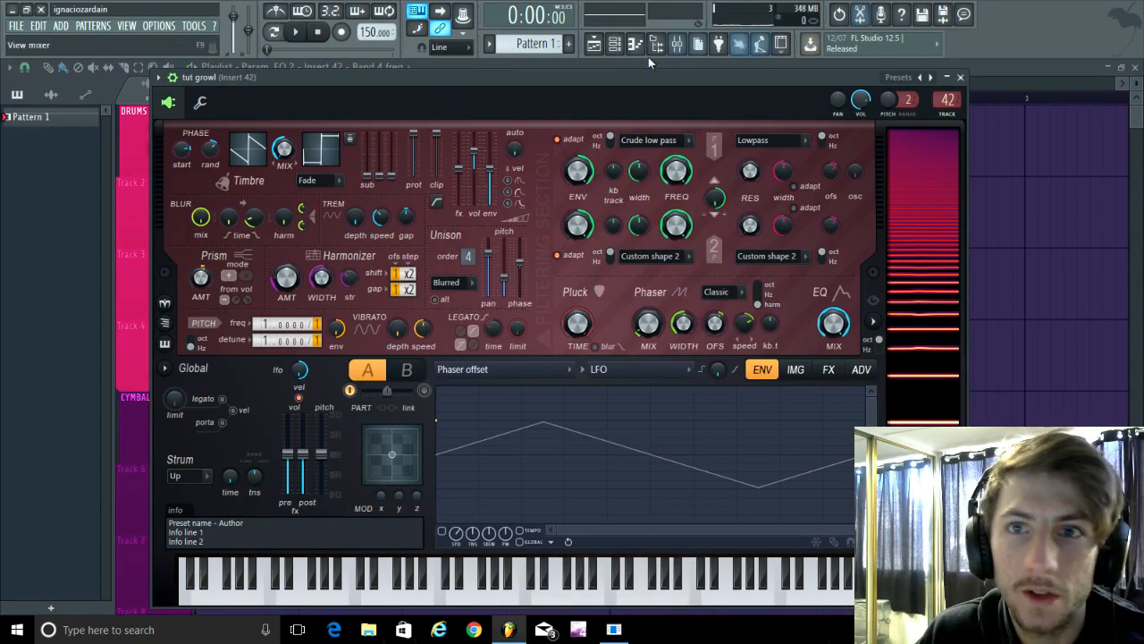
# Close Harmor and audition the automated growl on Insert 42 in the mixer.
pyautogui.click(961, 77)
pyautogui.click(678, 44)
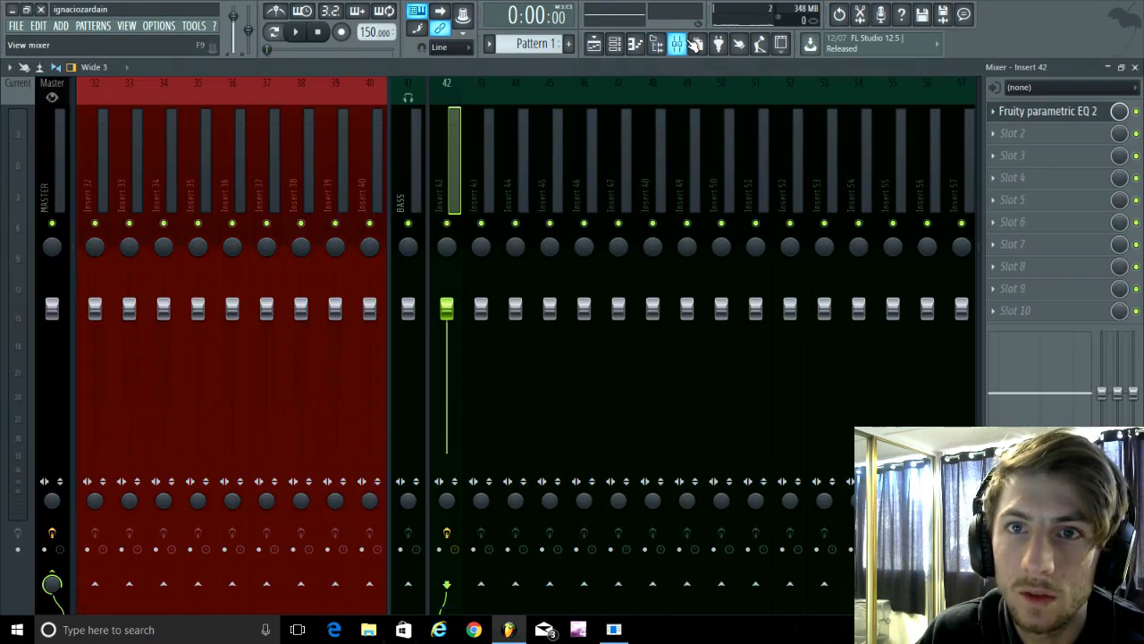
pyautogui.press('space')
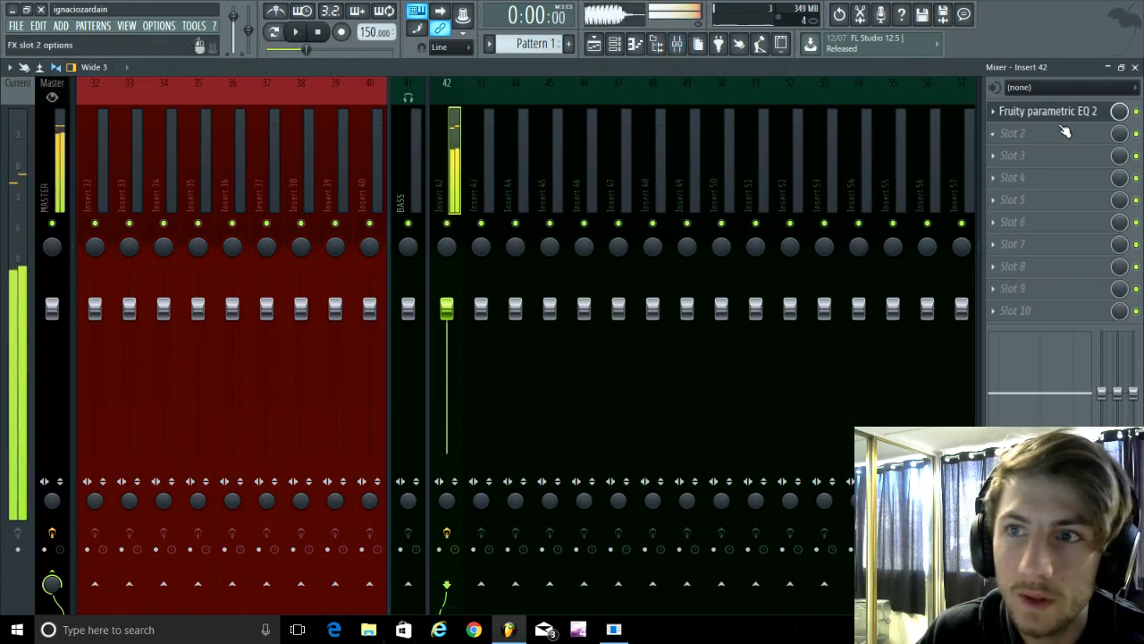
# Add Maximus to slot 2 of Insert 42 and bend its master compression curve upward while the growl plays.
pyautogui.click(1013, 132)
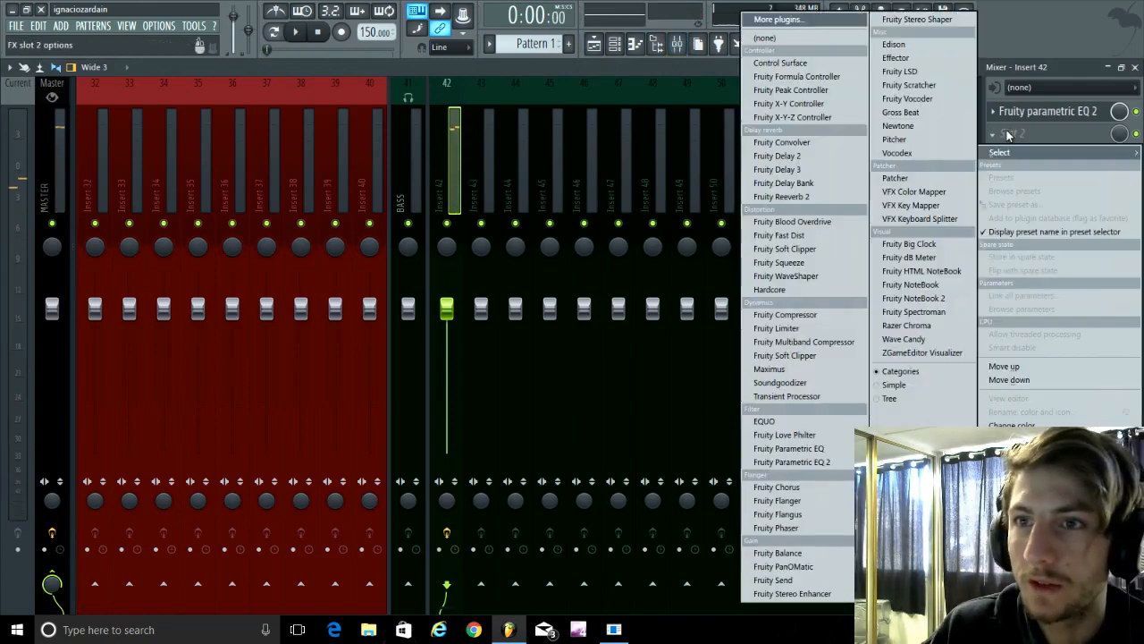
pyautogui.click(768, 368)
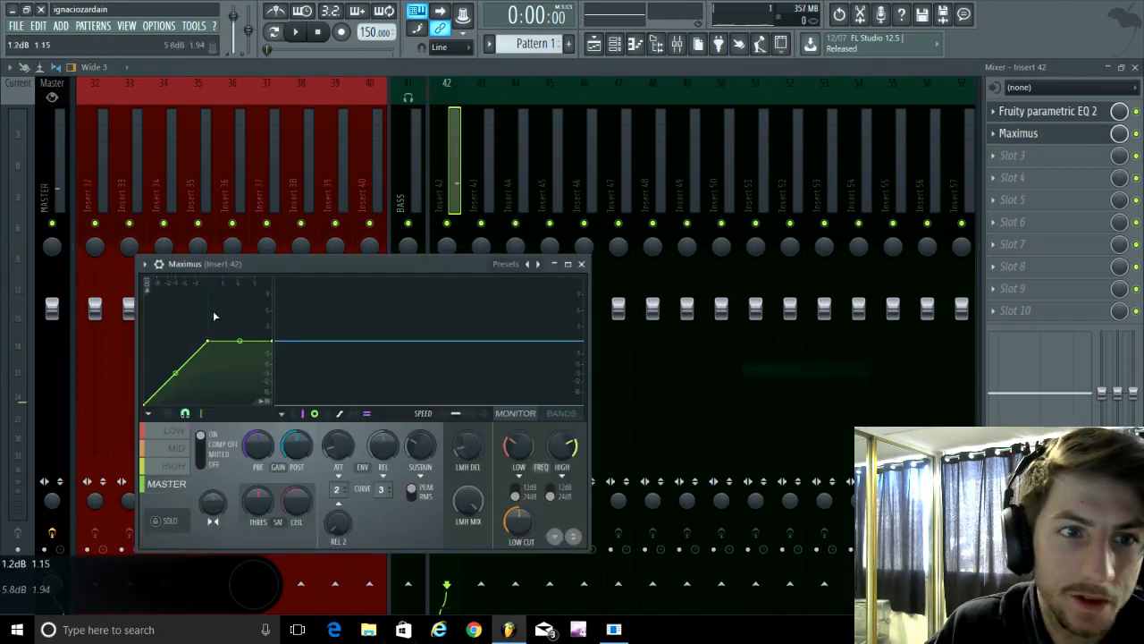
pyautogui.moveTo(280, 256); pyautogui.dragTo(369, 182)
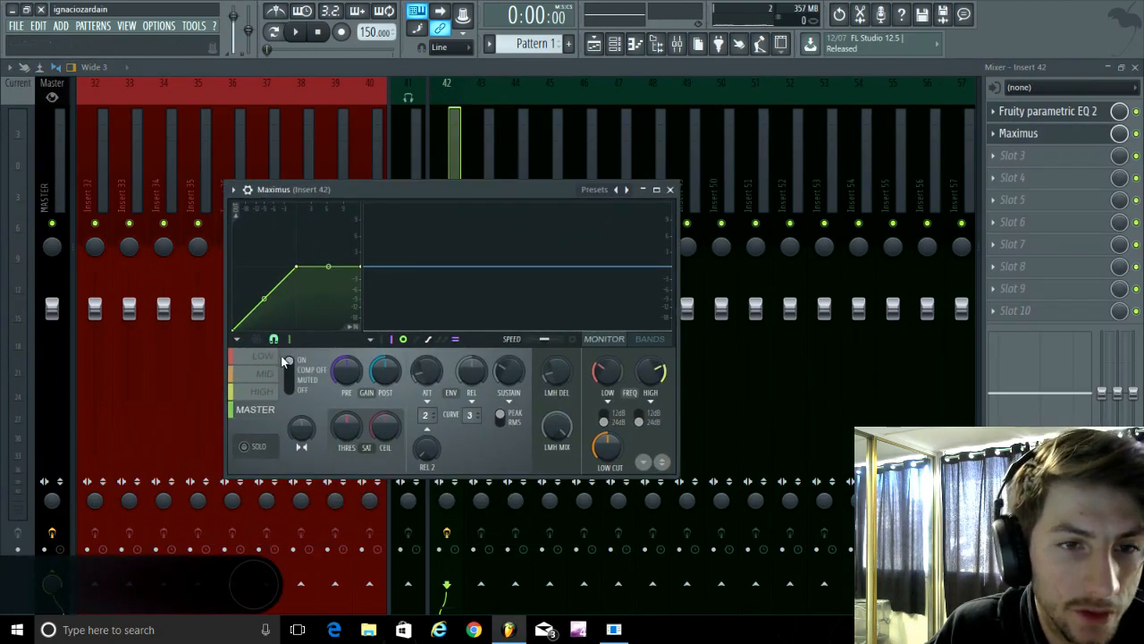
pyautogui.press('space')
pyautogui.moveTo(263, 298); pyautogui.dragTo(263, 269)
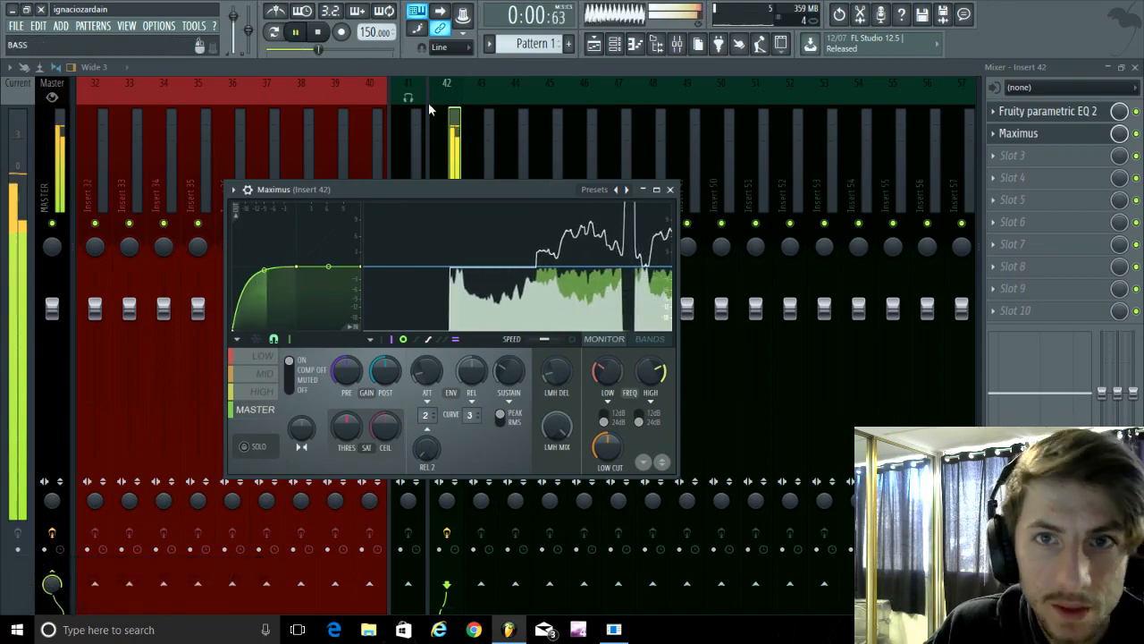
pyautogui.press('space')
# Load Fruity Parametric EQ 2 into slot 3 of Insert 42 and place its window over the middle of the mixer.
pyautogui.rightClick(995, 159)
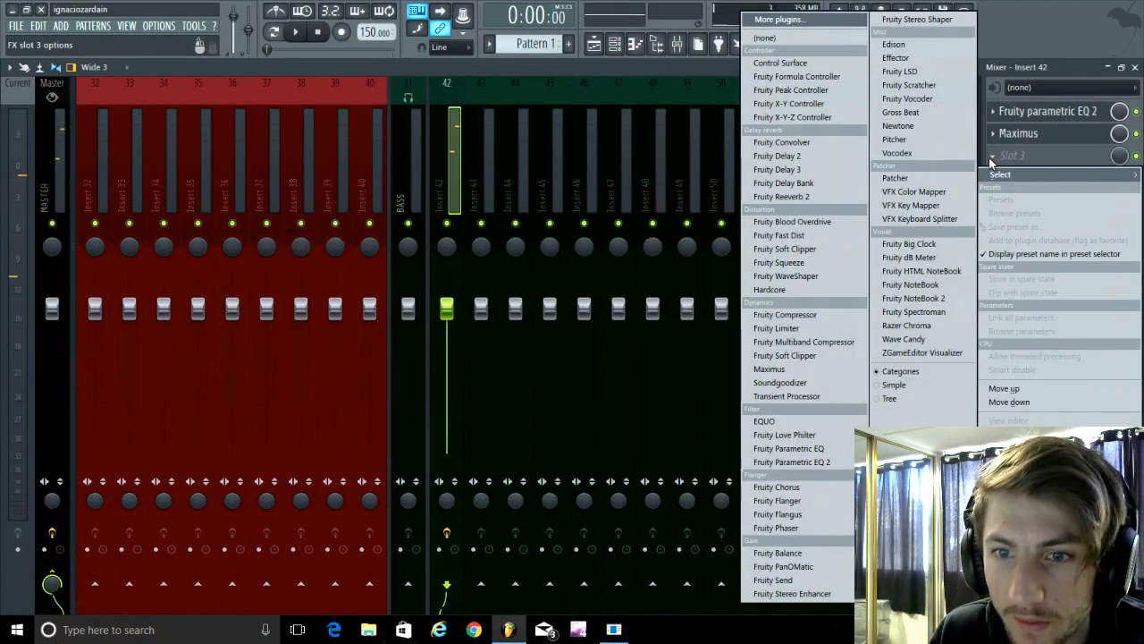
pyautogui.click(648, 71)
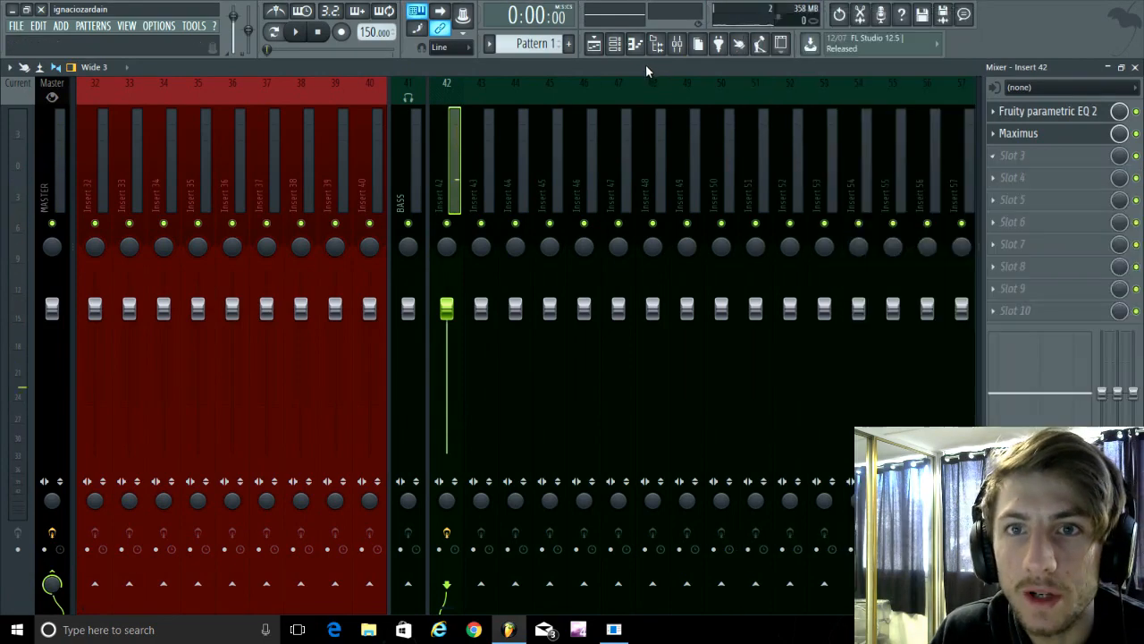
pyautogui.click(1008, 157)
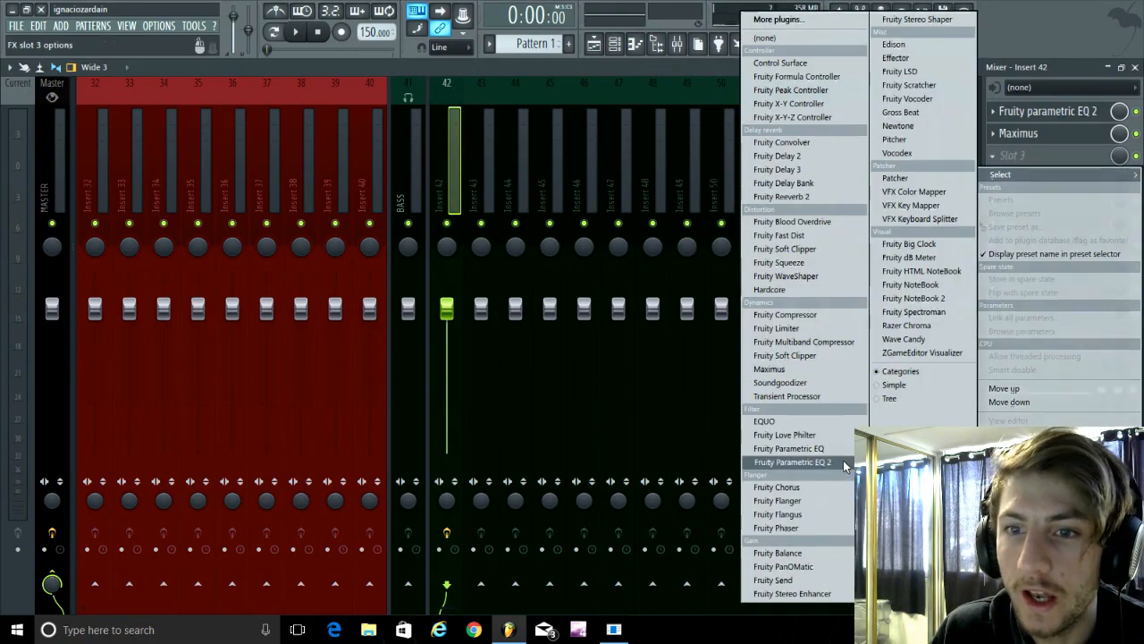
pyautogui.click(792, 462)
pyautogui.moveTo(203, 140); pyautogui.dragTo(462, 184)
# During playback, sweep Band 3 of the new EQ and pull it down into a deep, narrow low-mid notch.
pyautogui.press('space')
pyautogui.moveTo(403, 293); pyautogui.dragTo(407, 266)
pyautogui.moveTo(517, 253); pyautogui.dragTo(412, 265)
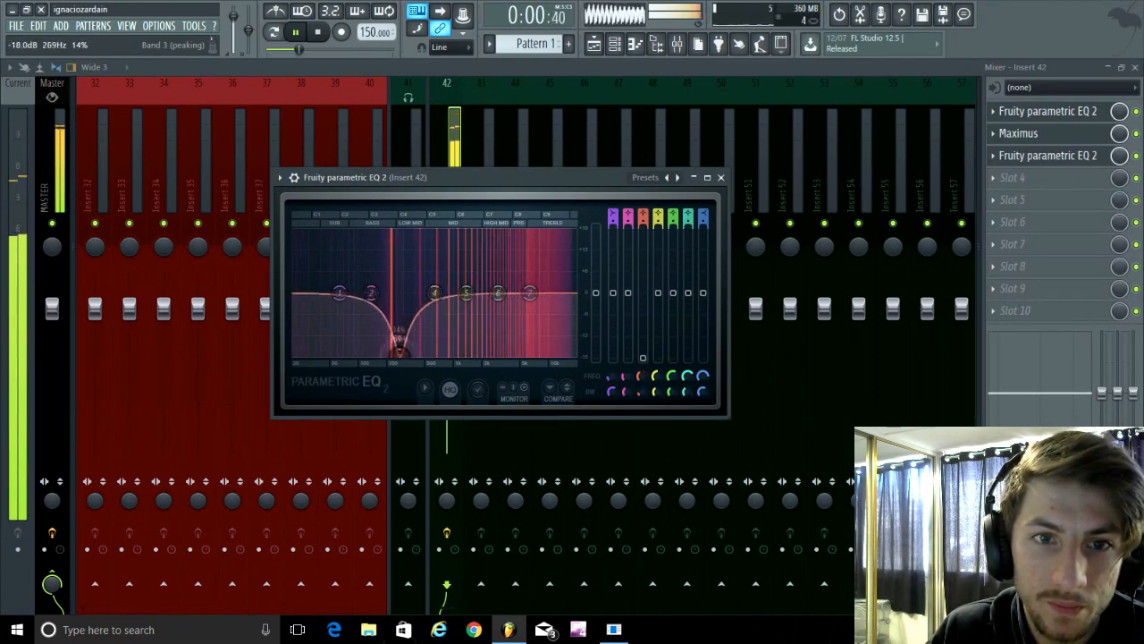
pyautogui.moveTo(399, 347)
pyautogui.mouseDown()
pyautogui.moveTo(319, 345)
pyautogui.moveTo(510, 345)
pyautogui.moveTo(389, 347)
pyautogui.moveTo(410, 358)
pyautogui.mouseUp()
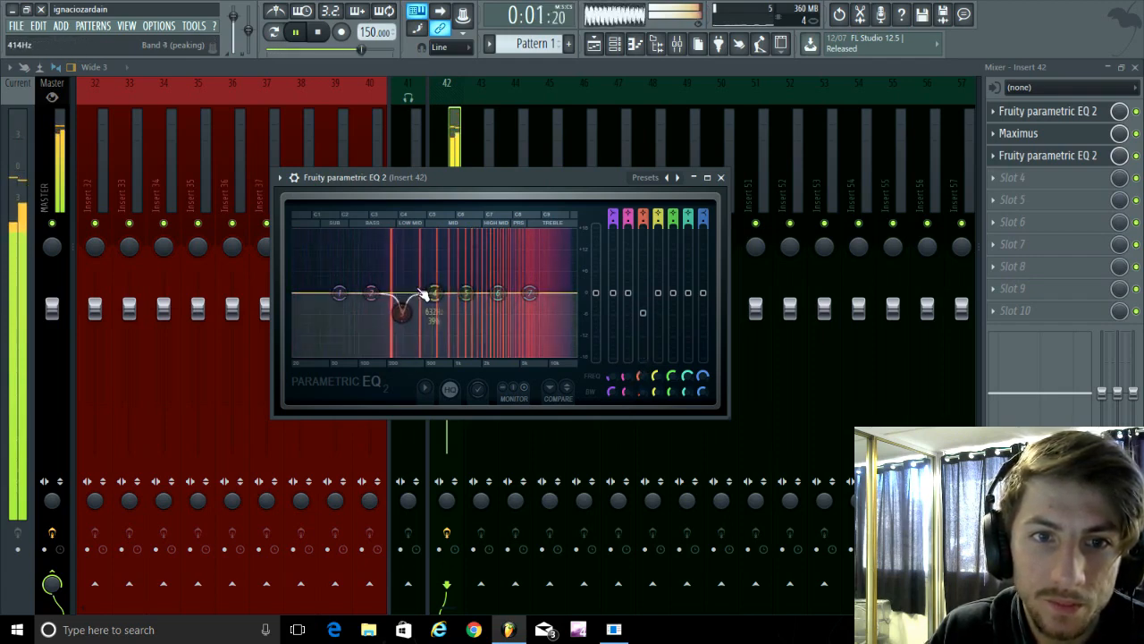
pyautogui.moveTo(402, 313); pyautogui.dragTo(383, 366)
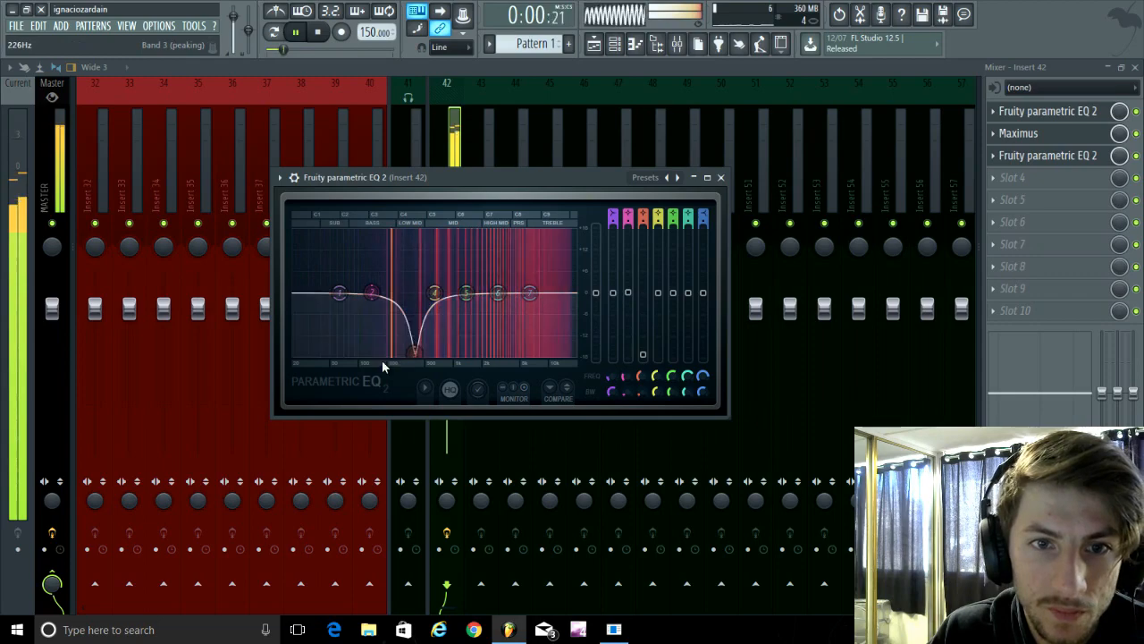
# Create an automation clip for the slot 3 EQ's Band 3 frequency, show it in the playlist, and stop playback.
pyautogui.rightClick(643, 379)
pyautogui.click(670, 468)
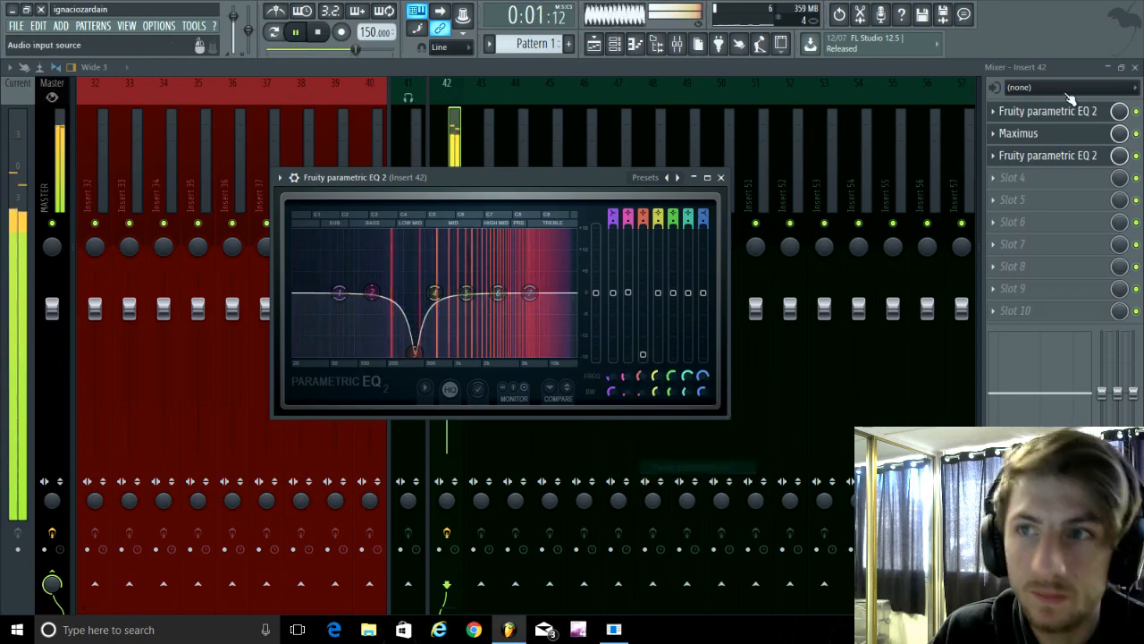
pyautogui.click(1135, 69)
pyautogui.rightClick(862, 207)
pyautogui.scroll(-2, 421, 379)
pyautogui.press('space')
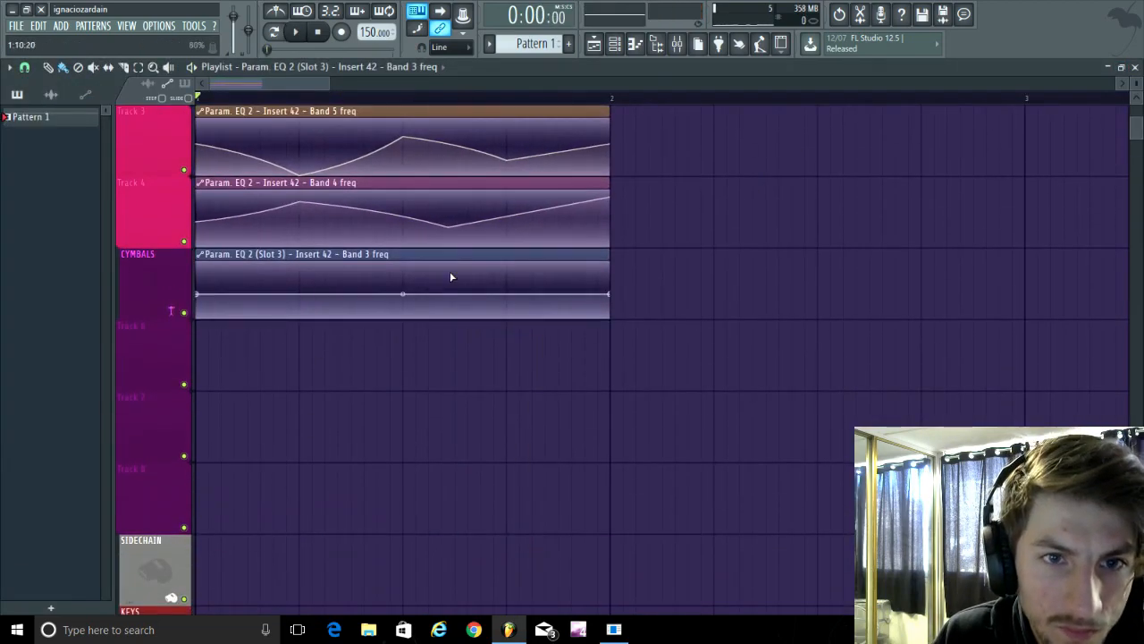
# Shape the slot 3 Band 3 freq automation with peaks before beats 2 and 4 and dips before beat 3 and after beat 4.
pyautogui.click(262, 266)
pyautogui.press('space')
pyautogui.rightClick(434, 274)
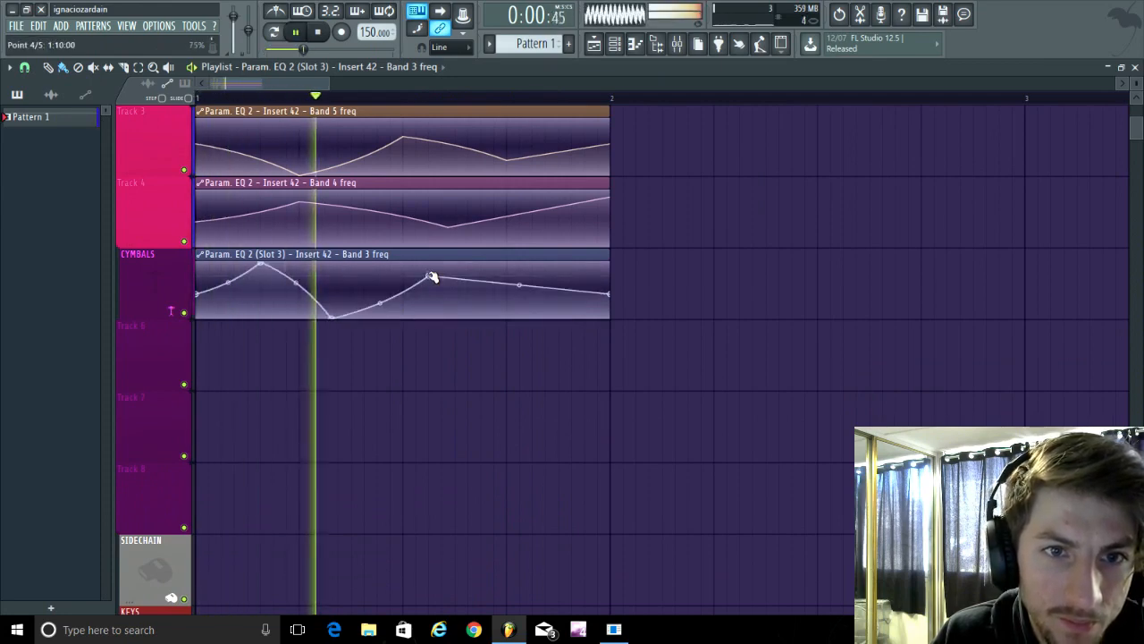
pyautogui.press('space')
pyautogui.rightClick(526, 305)
pyautogui.press('space')
pyautogui.moveTo(434, 262); pyautogui.dragTo(489, 270)
pyautogui.moveTo(334, 315); pyautogui.dragTo(367, 291)
pyautogui.press('space')
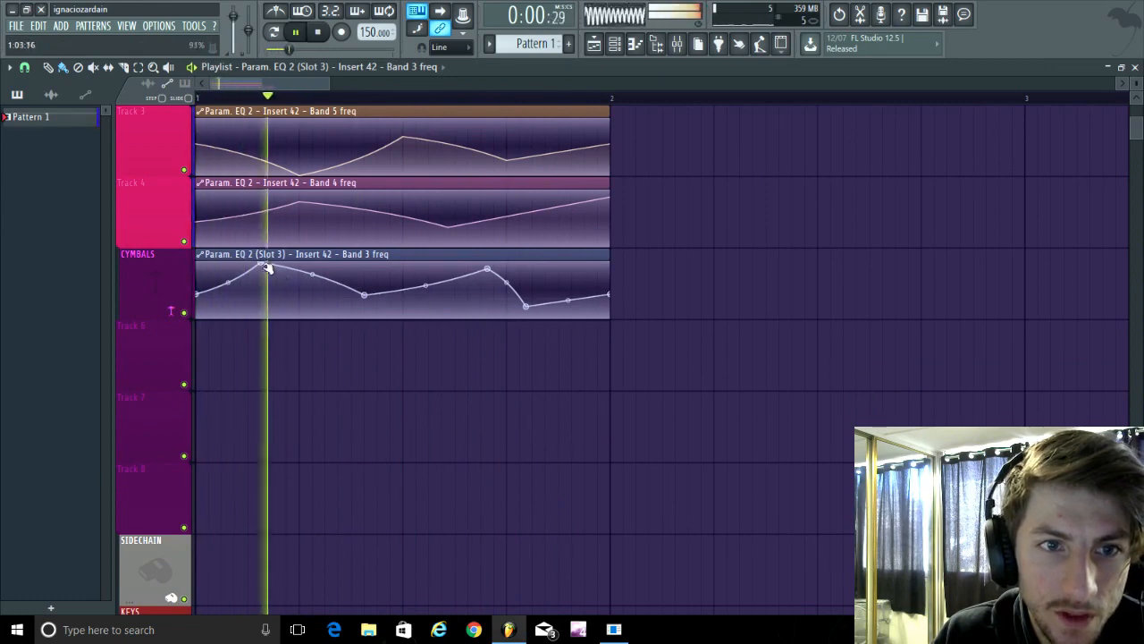
# Lower the first peak of the slot 3 Band 3 freq automation and drop its start point to the bottom.
pyautogui.moveTo(264, 264); pyautogui.dragTo(263, 279)
pyautogui.press('space')
pyautogui.scroll(-1, 238, 285)
pyautogui.scroll(1, 210, 277)
pyautogui.press('space')
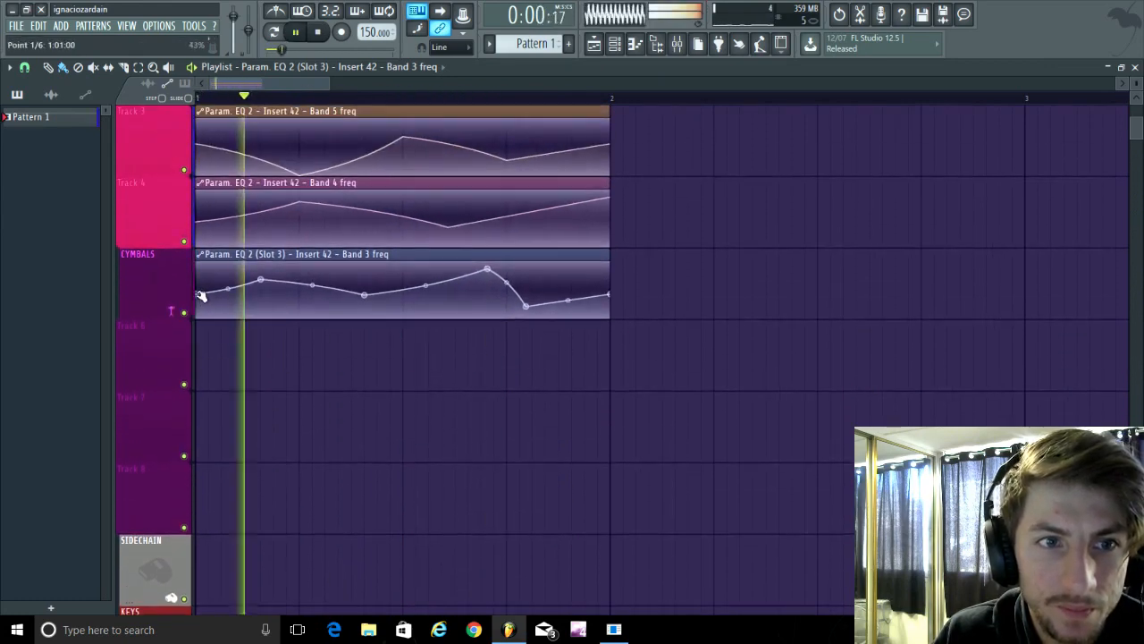
# Move the tut growl note in Pattern 1 down an octave to A3 and close the piano roll.
pyautogui.scroll(2, 439, 136)
pyautogui.doubleClick(431, 138)
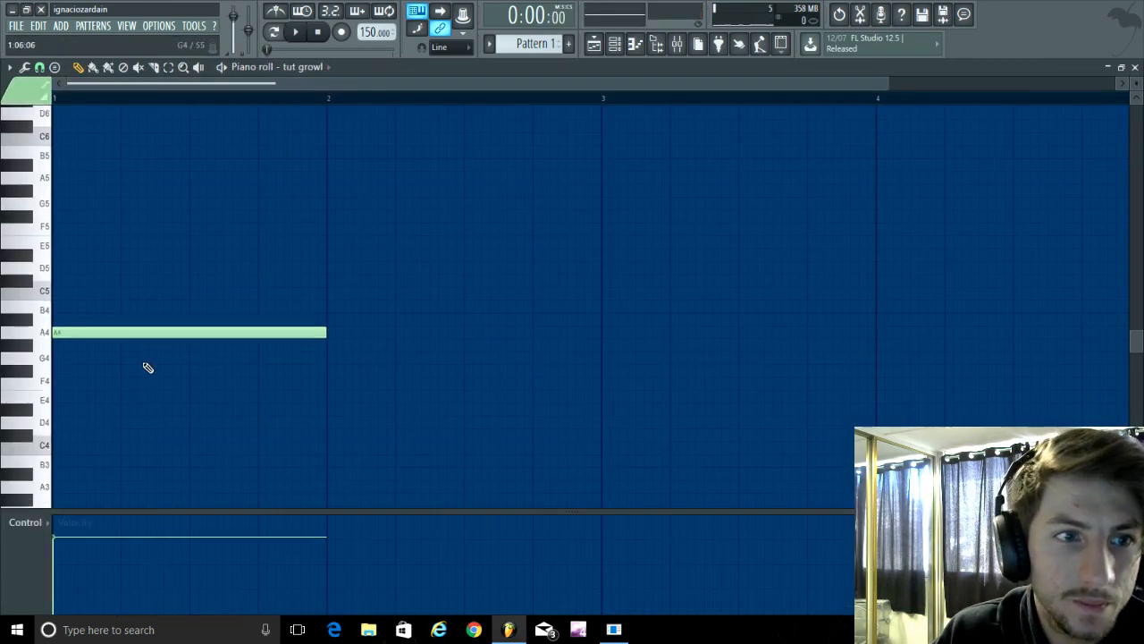
pyautogui.scroll(-2, 148, 367)
pyautogui.moveTo(64, 267); pyautogui.dragTo(3, 422)
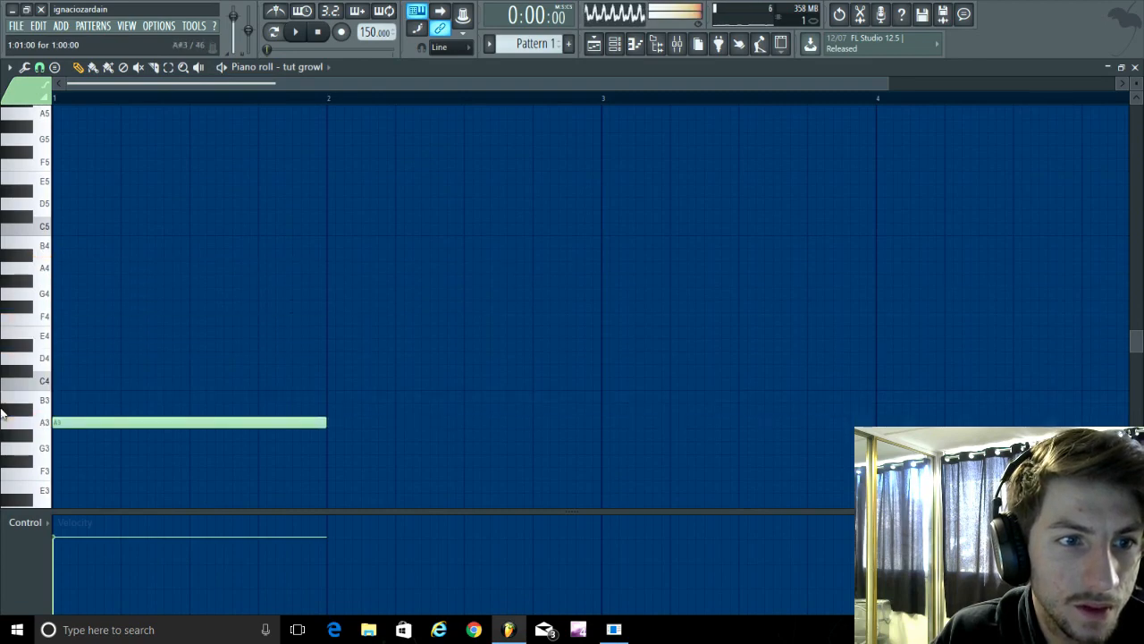
pyautogui.press('space')
pyautogui.scroll(-3, 313, 308)
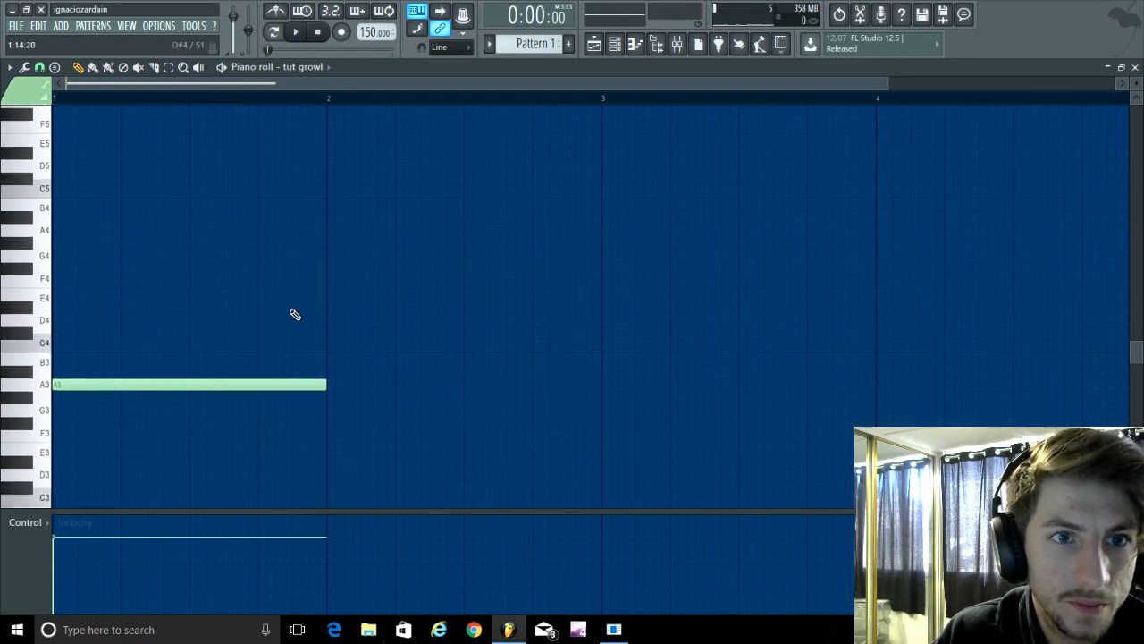
pyautogui.click(1134, 67)
# Play the growl and view both parametric EQs and Maximus on Insert 42.
pyautogui.press('space')
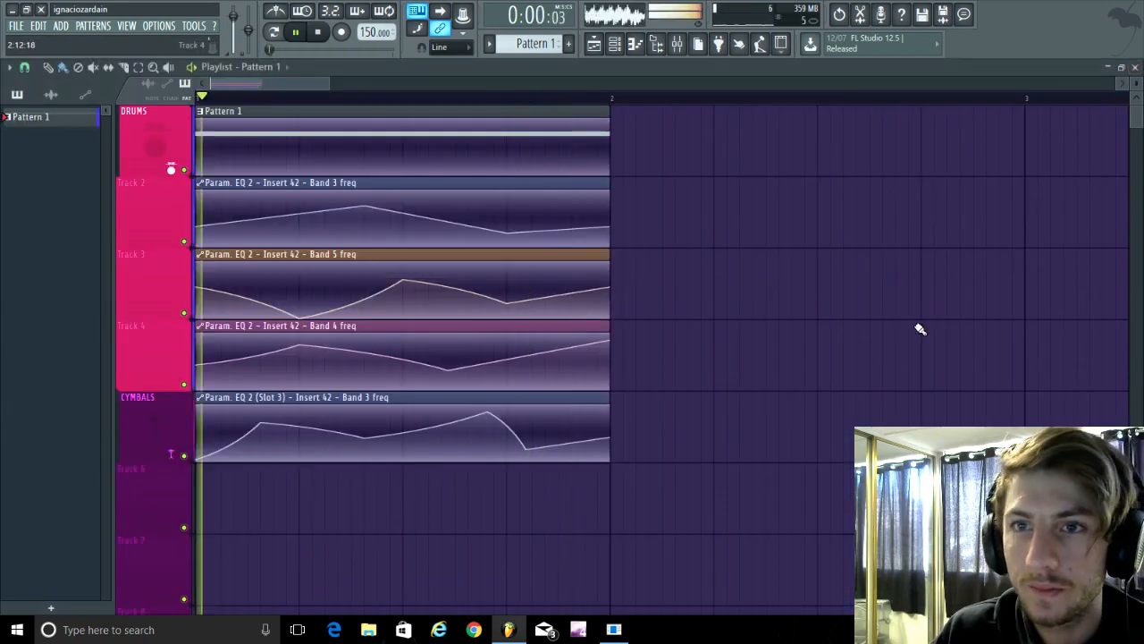
pyautogui.click(677, 44)
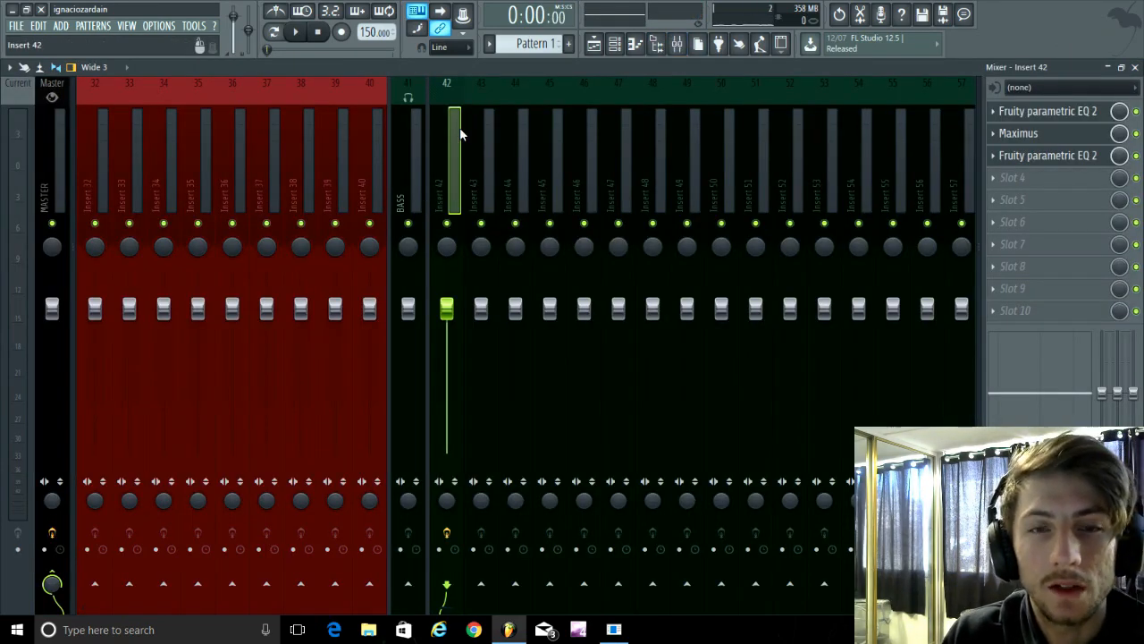
pyautogui.press('space')
pyautogui.click(1037, 155)
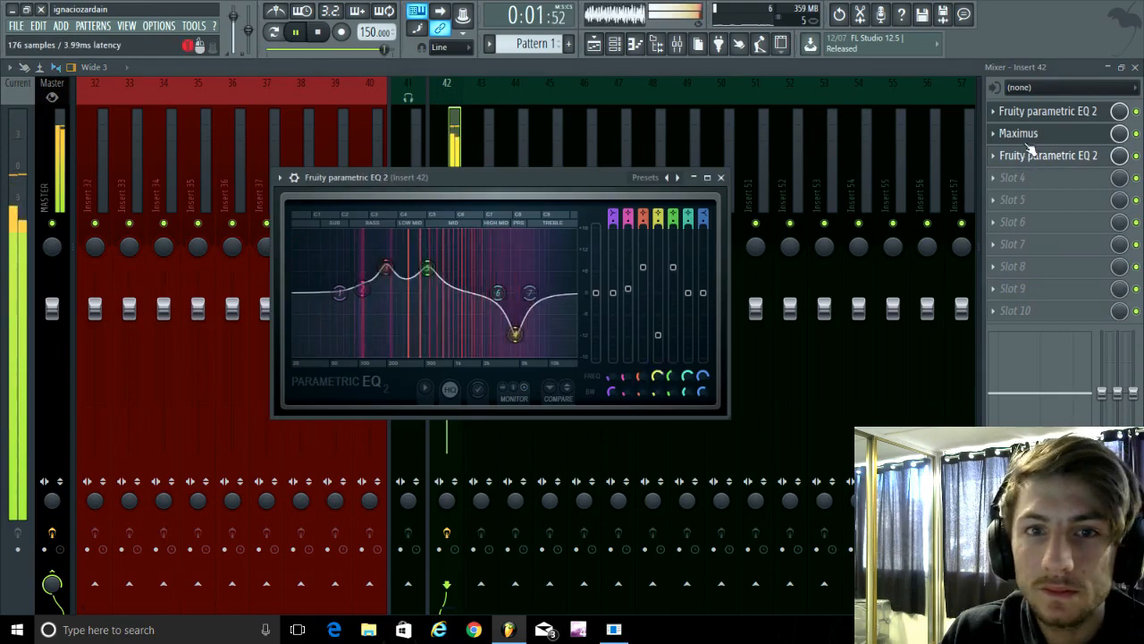
pyautogui.click(1028, 133)
pyautogui.click(1035, 112)
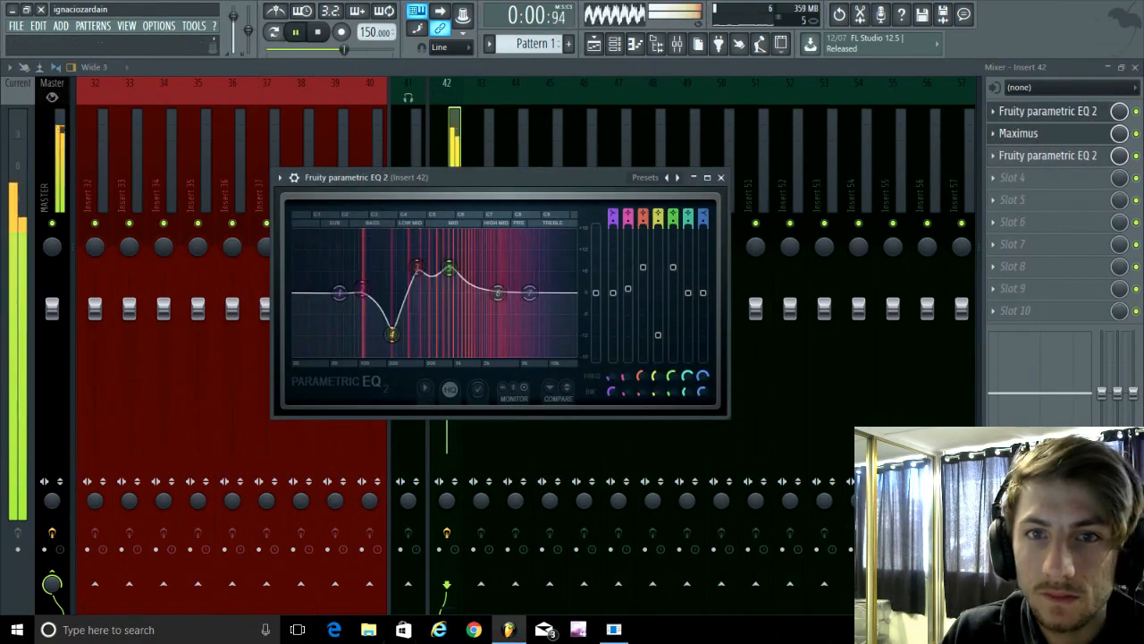
# Back in the playlist, flatten the peak and first dip of the Band 5 freq automation and lower Band 4's peak at beat 2.
pyautogui.click(1122, 68)
pyautogui.click(903, 170)
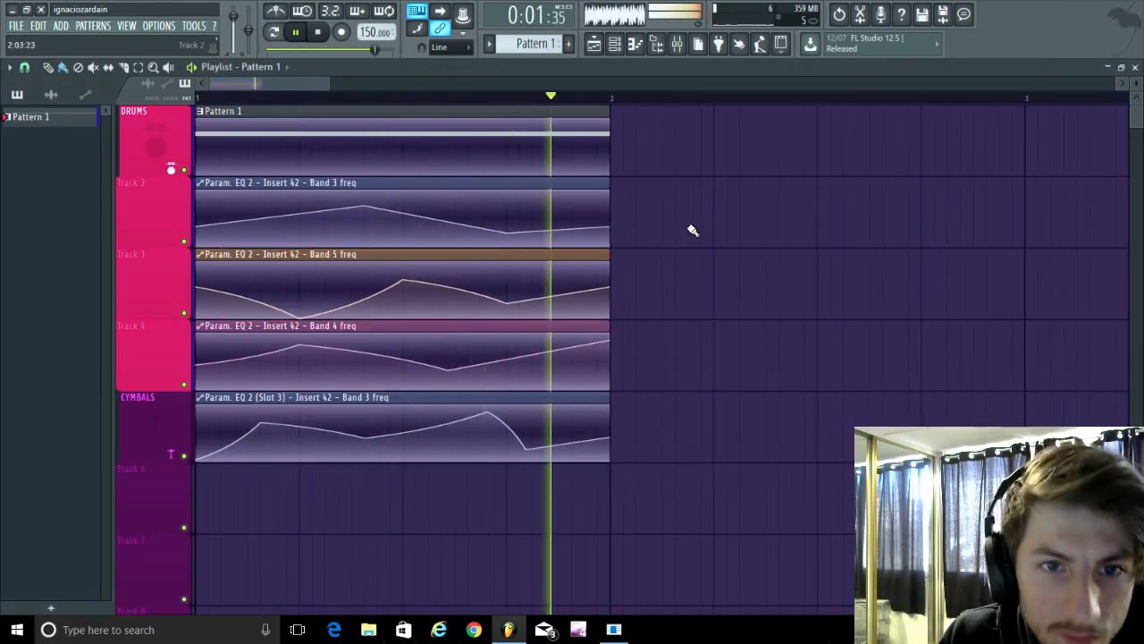
pyautogui.press('space')
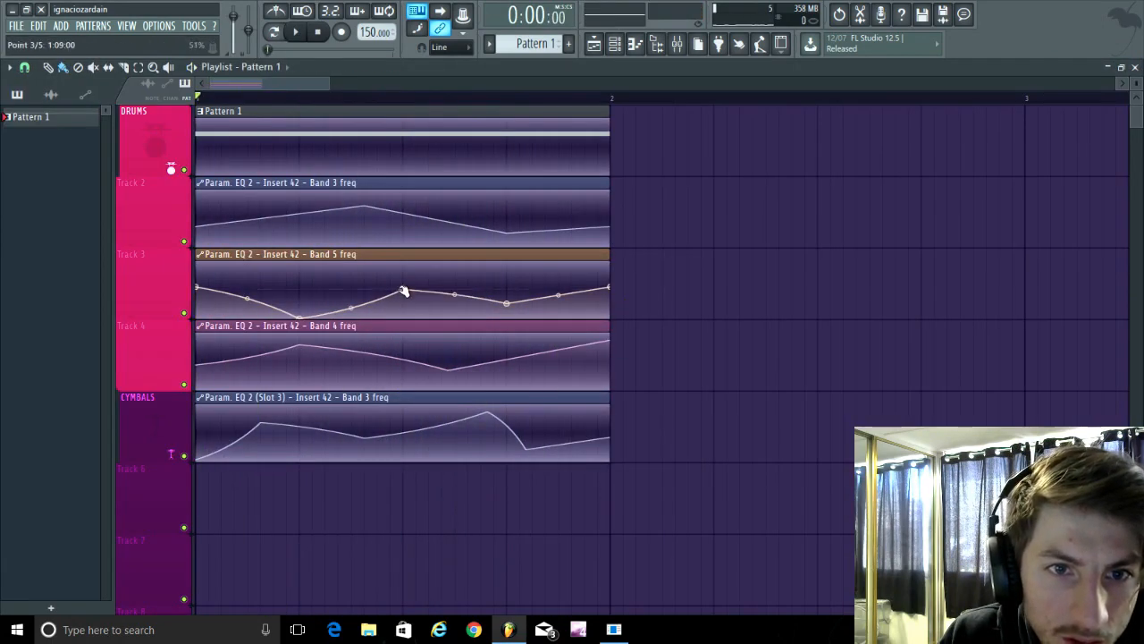
pyautogui.press('space')
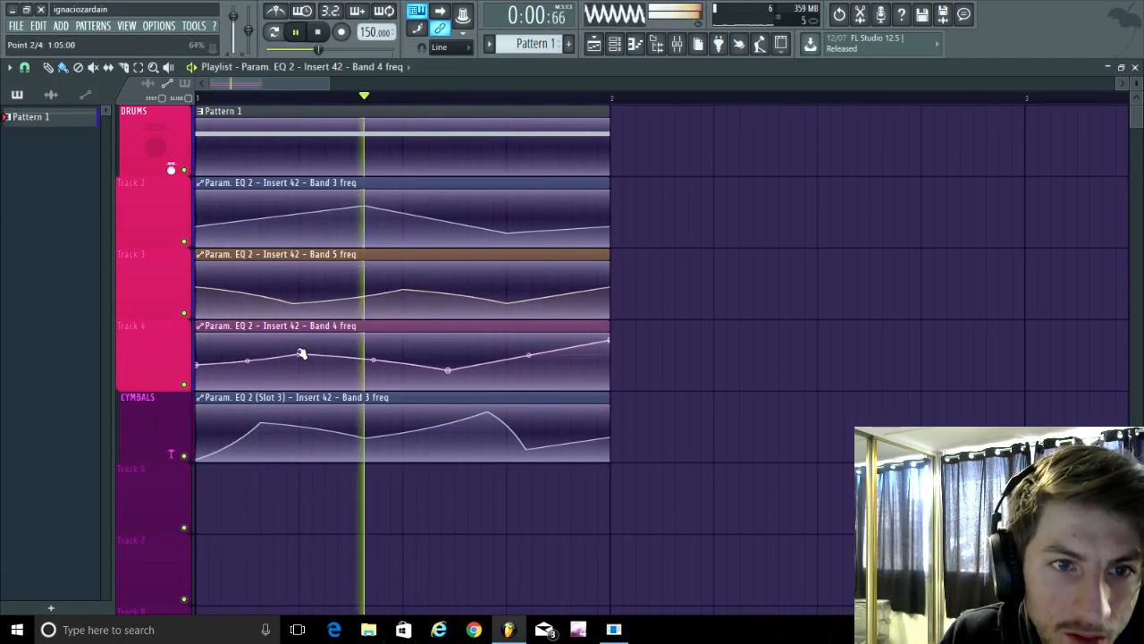
# Move the first EQ's Band 3 freq automation peak to beat 4 with a curved fall after it, and slightly lower Band 5's end point.
pyautogui.moveTo(363, 208); pyautogui.dragTo(552, 222)
pyautogui.rightClick(507, 231)
pyautogui.click(529, 247)
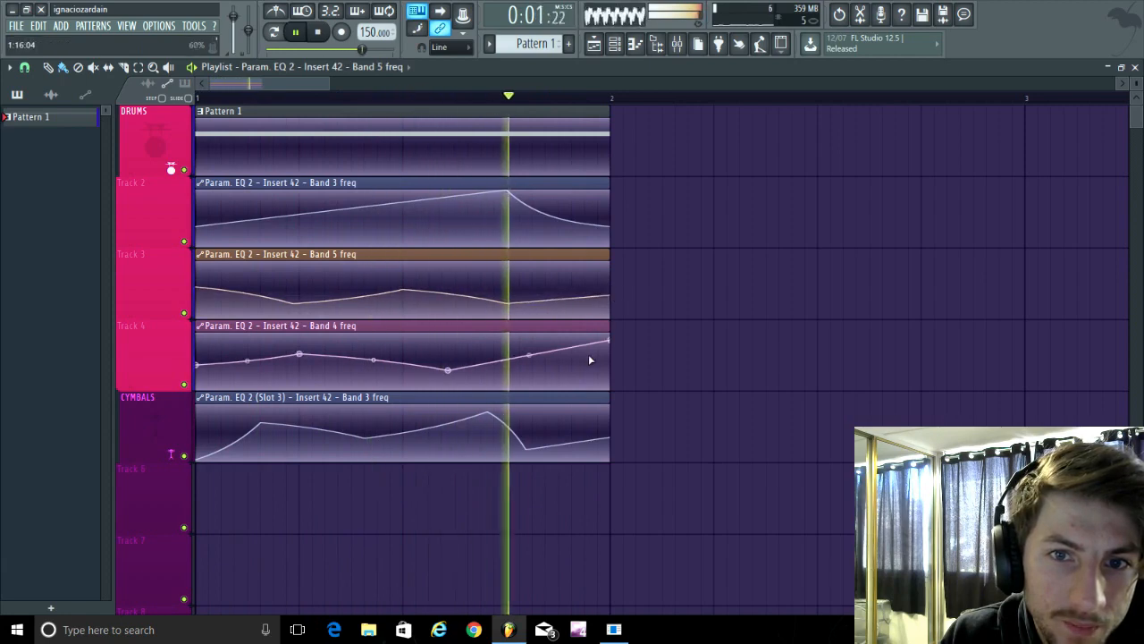
# Drop the Band 4 freq automation's end point to the bottom and slightly lower the second peak of the slot 3 Band 3 clip.
pyautogui.moveTo(610, 340); pyautogui.dragTo(606, 393)
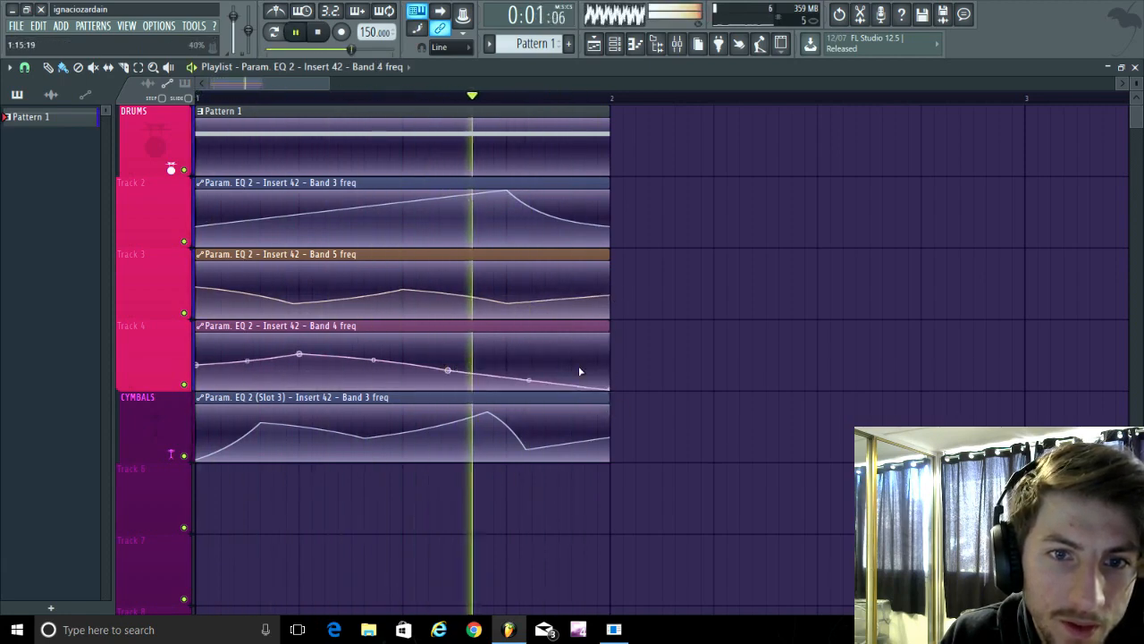
pyautogui.moveTo(487, 412); pyautogui.dragTo(488, 424)
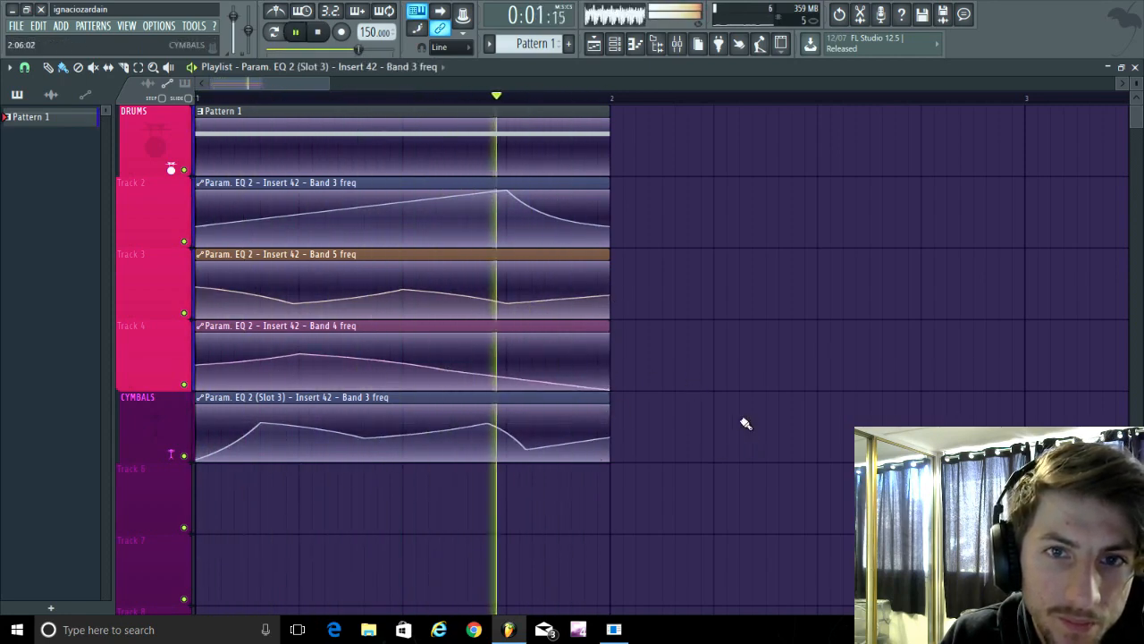
# Bring up the channel rack and the maximized mixer, and audition the reshaped growl on Insert 42.
pyautogui.click(617, 47)
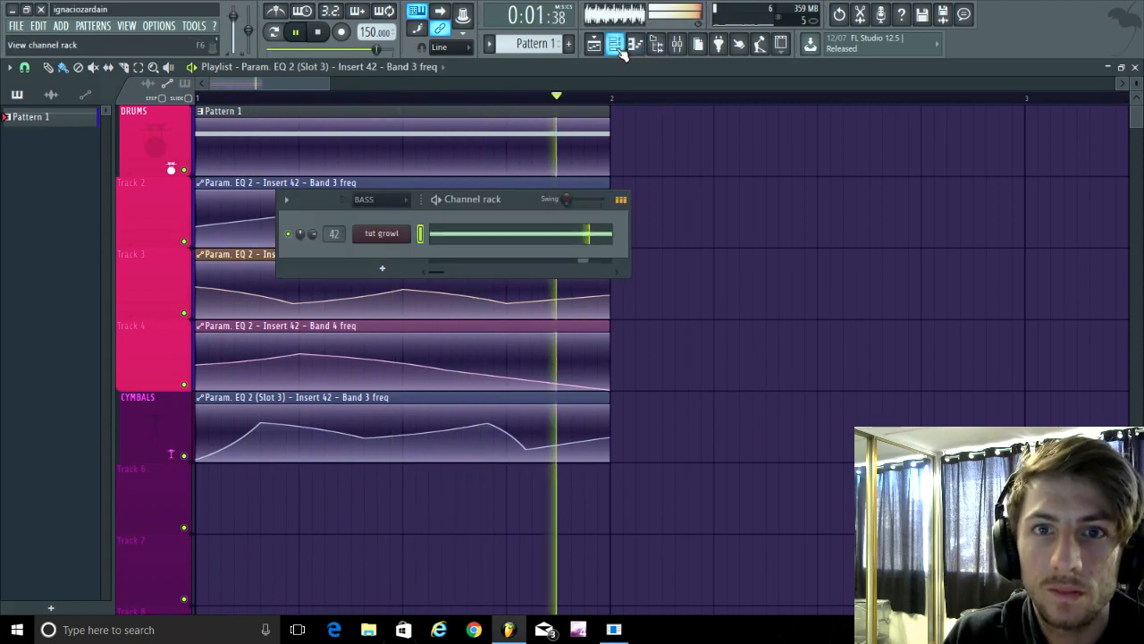
pyautogui.press('space')
pyautogui.click(676, 45)
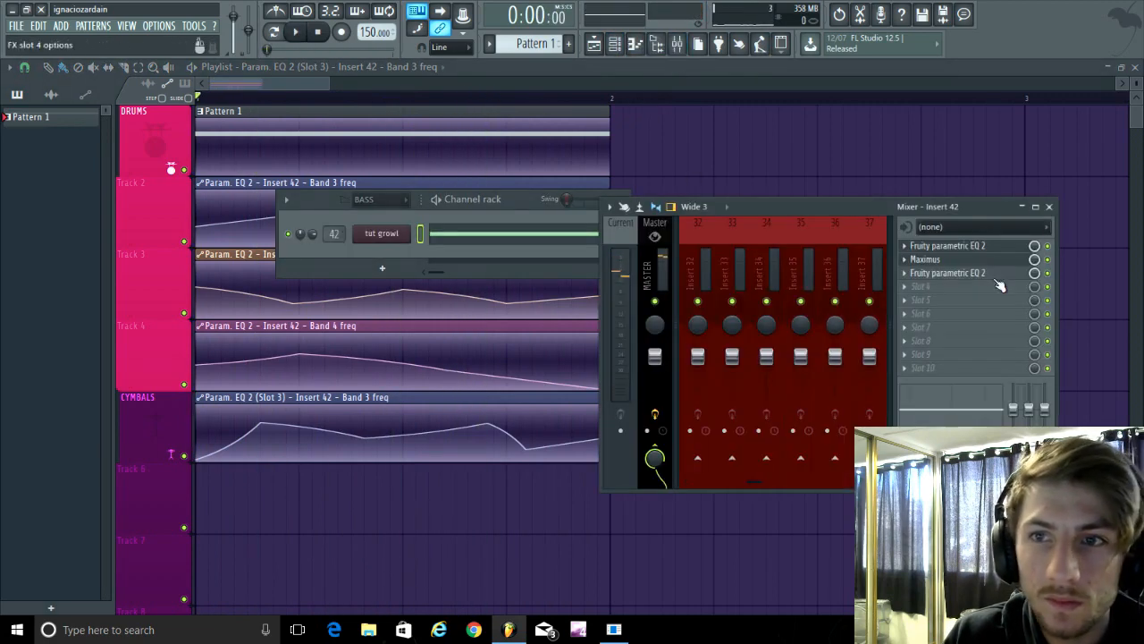
pyautogui.press('space')
pyautogui.click(1035, 206)
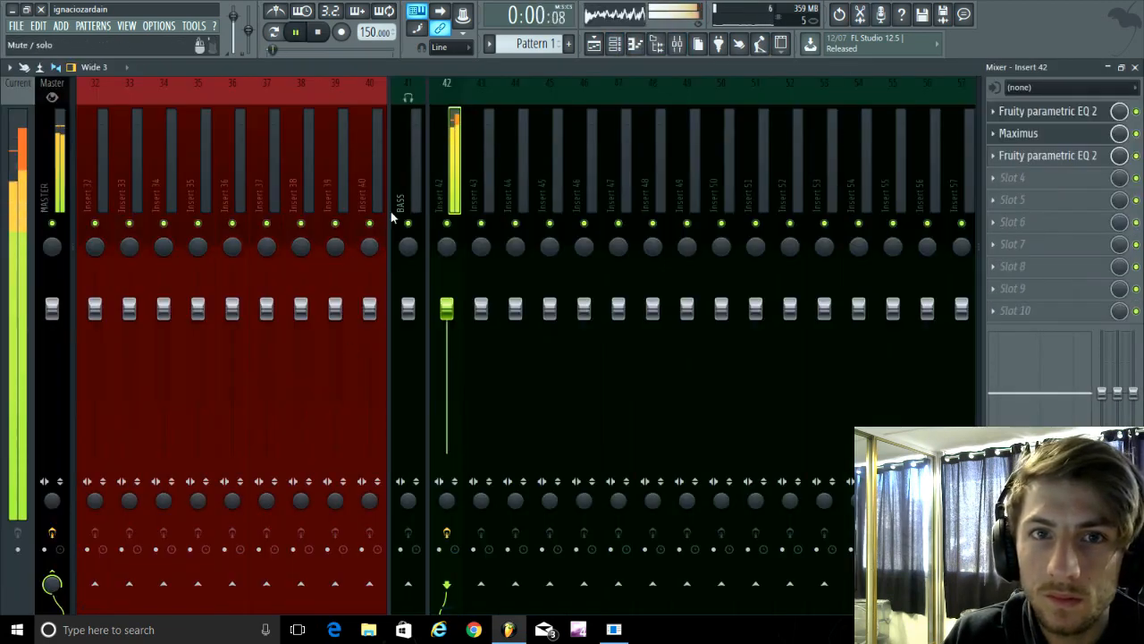
pyautogui.press('space')
# Open tut growl in Harmor and look over its timbre, pitch and filter controls while the growl plays.
pyautogui.click(617, 45)
pyautogui.click(388, 234)
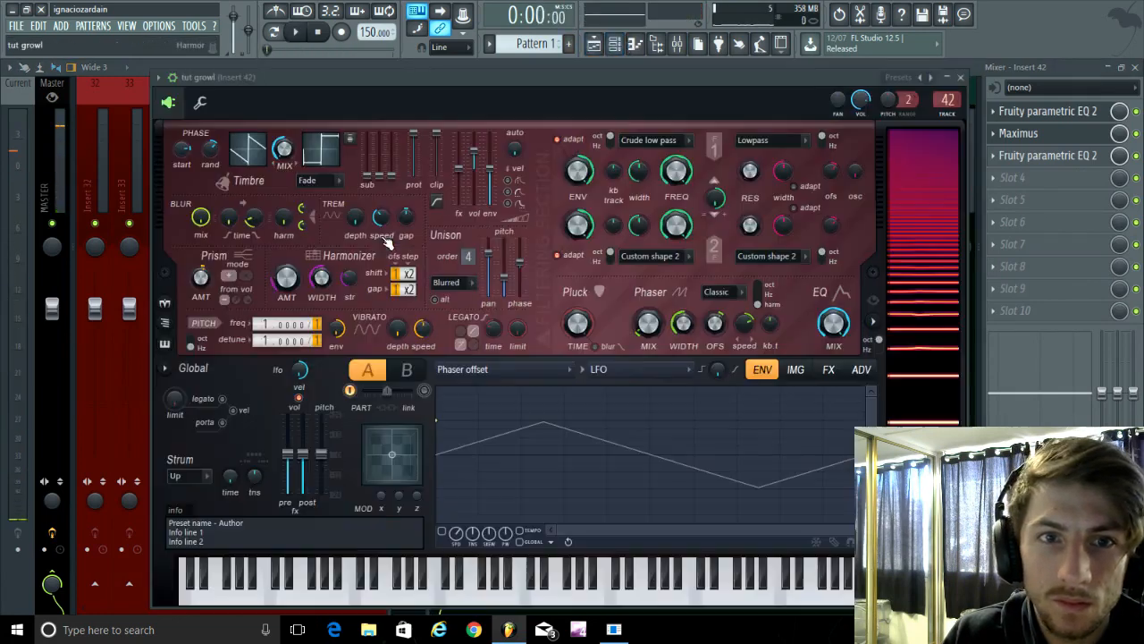
pyautogui.press('space')
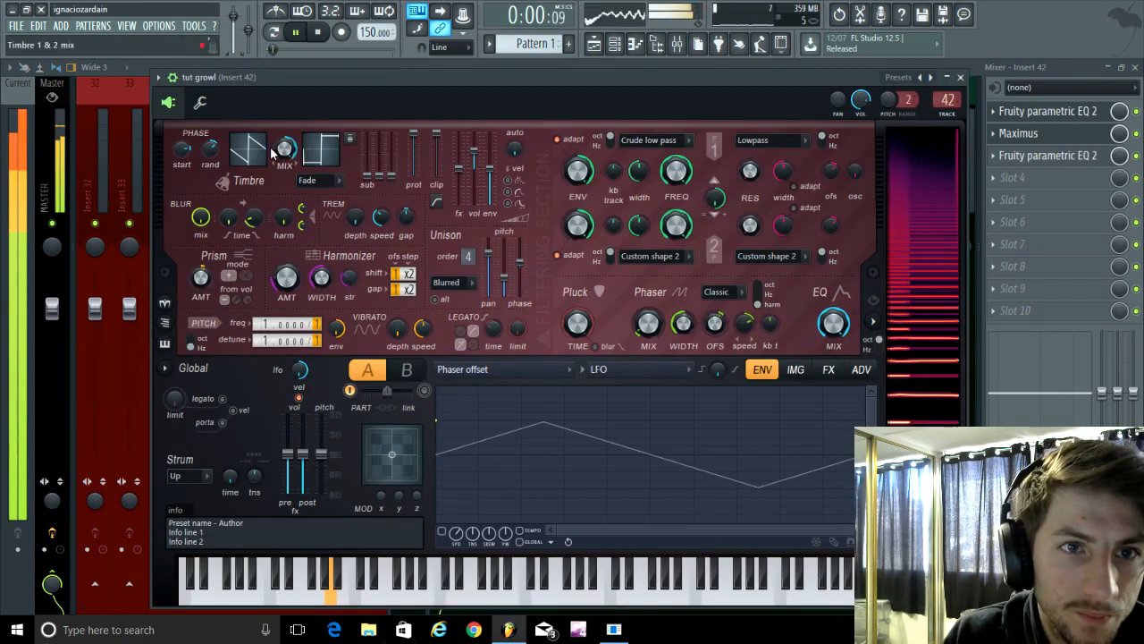
pyautogui.scroll(-10, 282, 147)
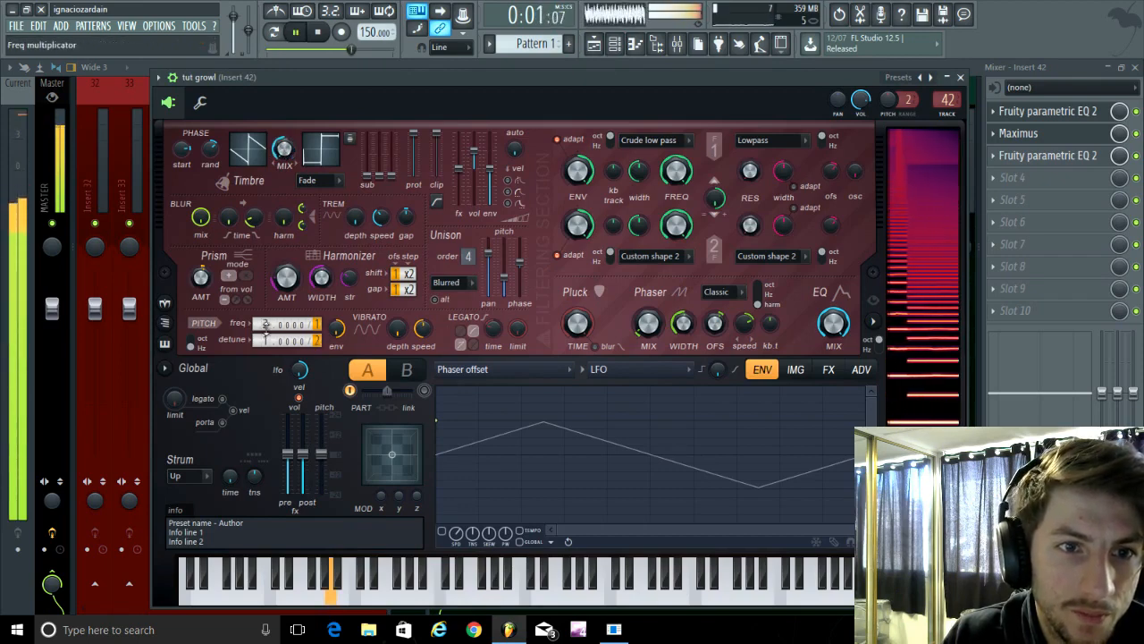
pyautogui.scroll(-1, 266, 327)
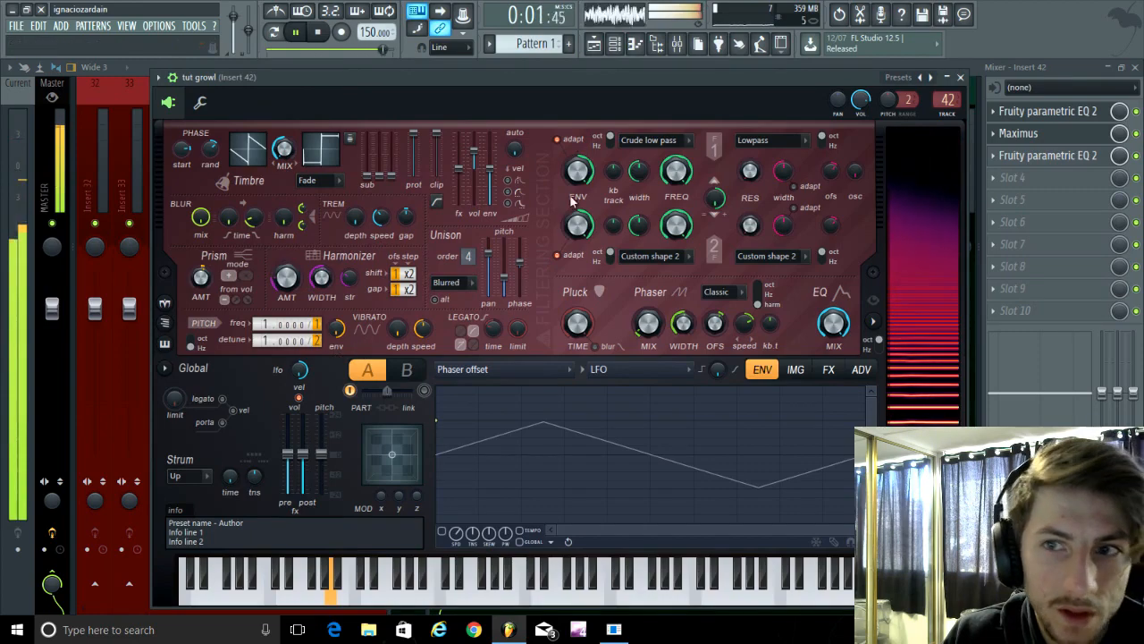
# Open the tut growl pattern in the piano roll and lower its one-bar note to D4.
pyautogui.moveTo(644, 82); pyautogui.dragTo(584, 183)
pyautogui.click(616, 44)
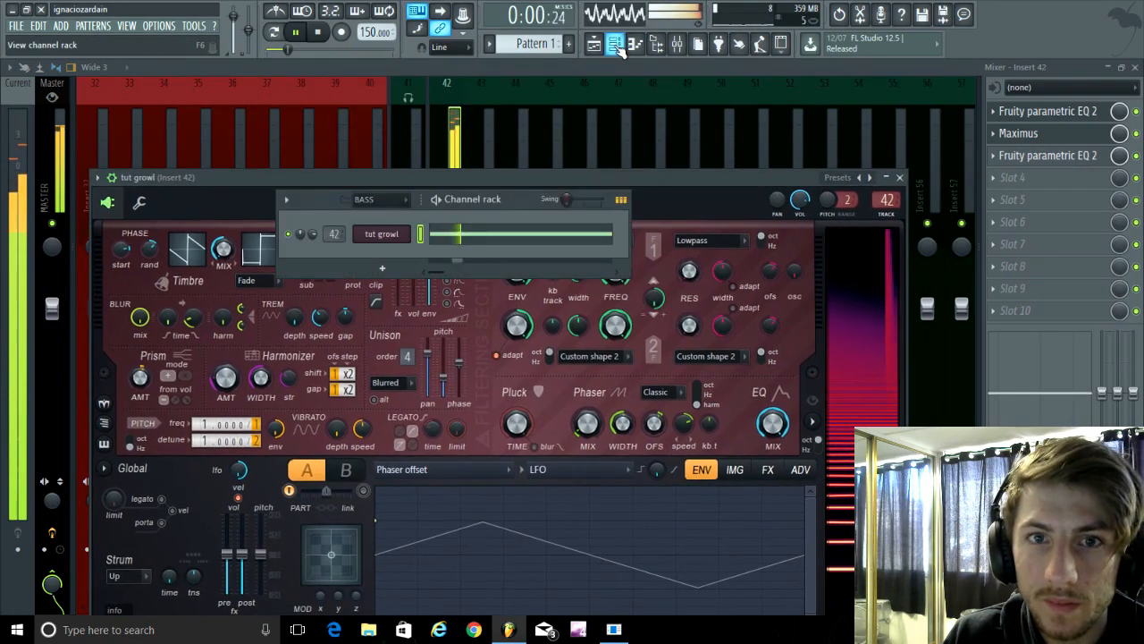
pyautogui.click(445, 249)
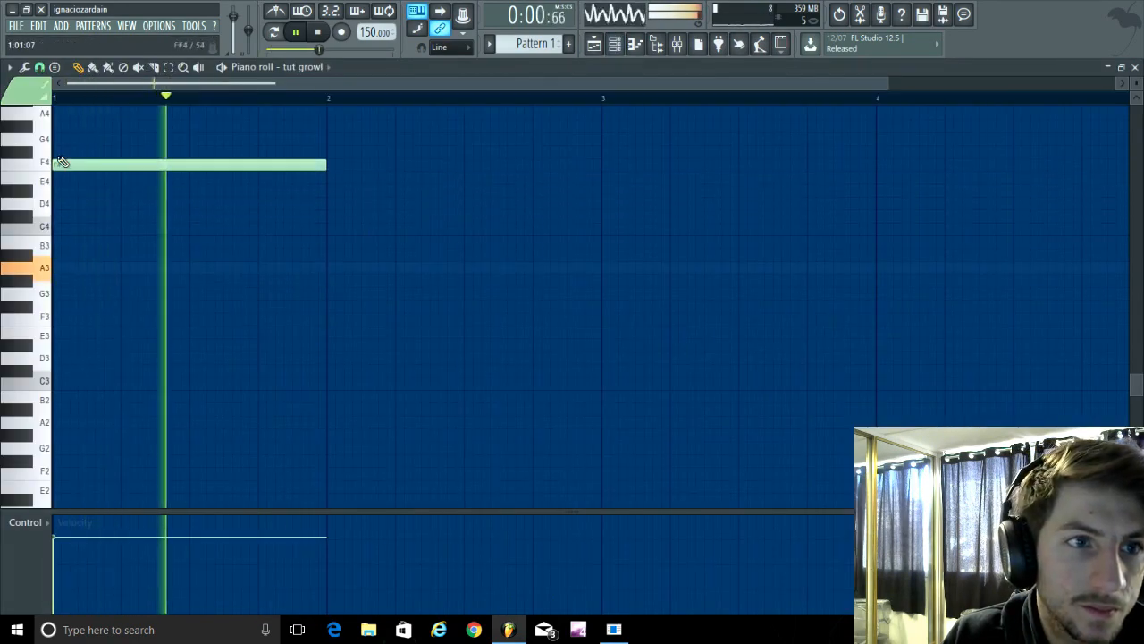
pyautogui.scroll(1, 98, 199)
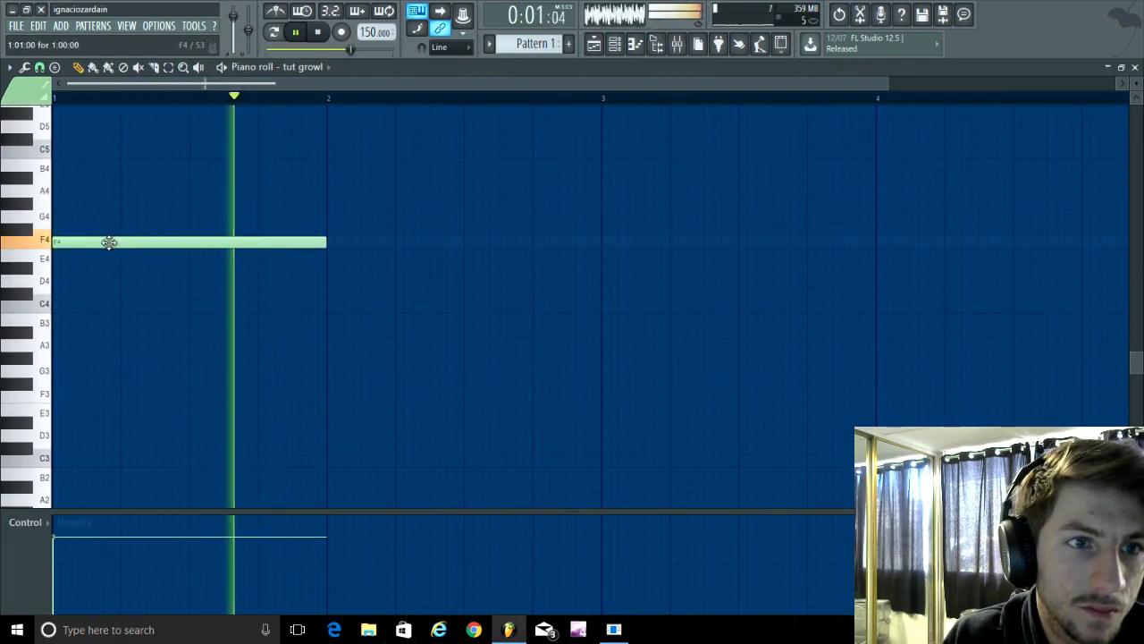
pyautogui.press('space')
pyautogui.moveTo(105, 242); pyautogui.dragTo(81, 276)
pyautogui.press('space')
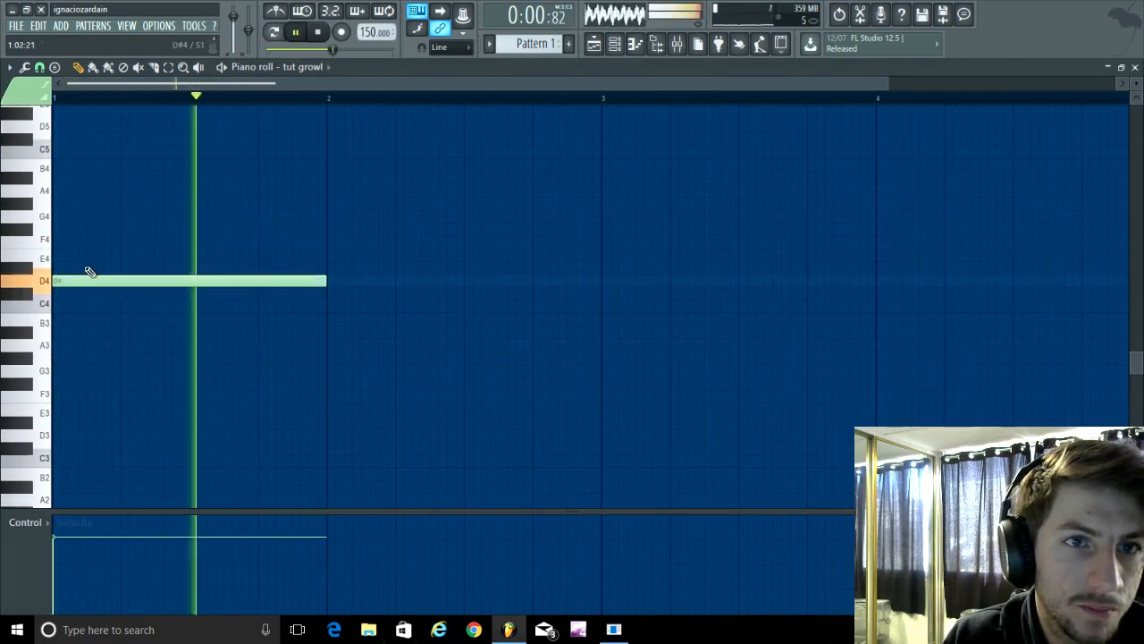
# Show Harmor's Harmonizer width envelope for tut growl and add a point that makes it rise again after the initial fall.
pyautogui.click(677, 43)
pyautogui.click(615, 45)
pyautogui.click(386, 234)
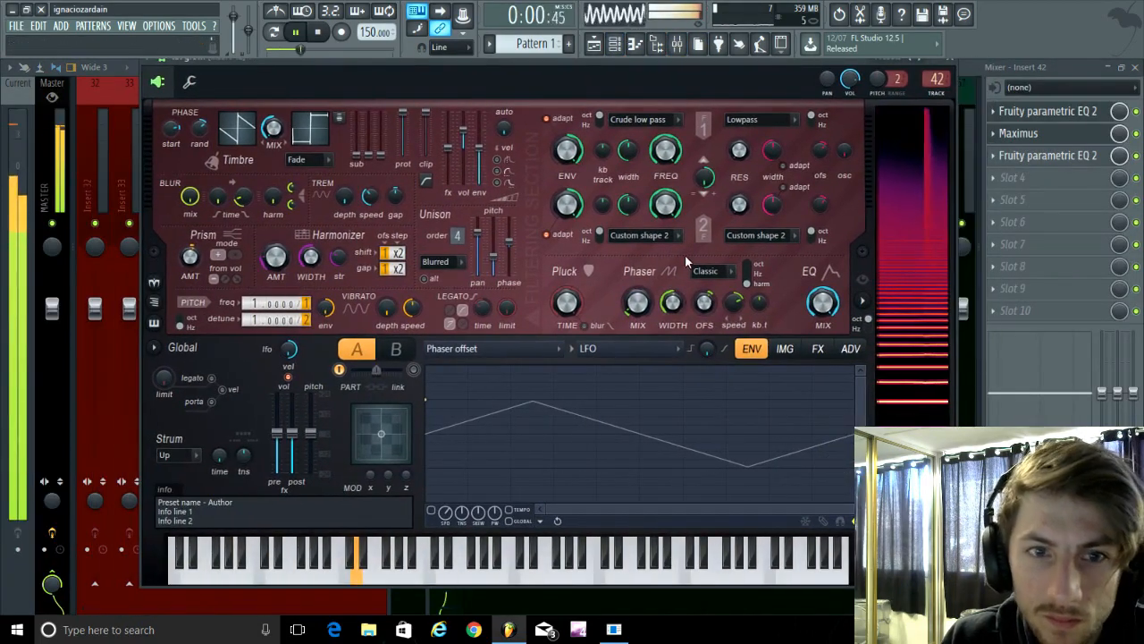
pyautogui.press('space')
pyautogui.click(529, 354)
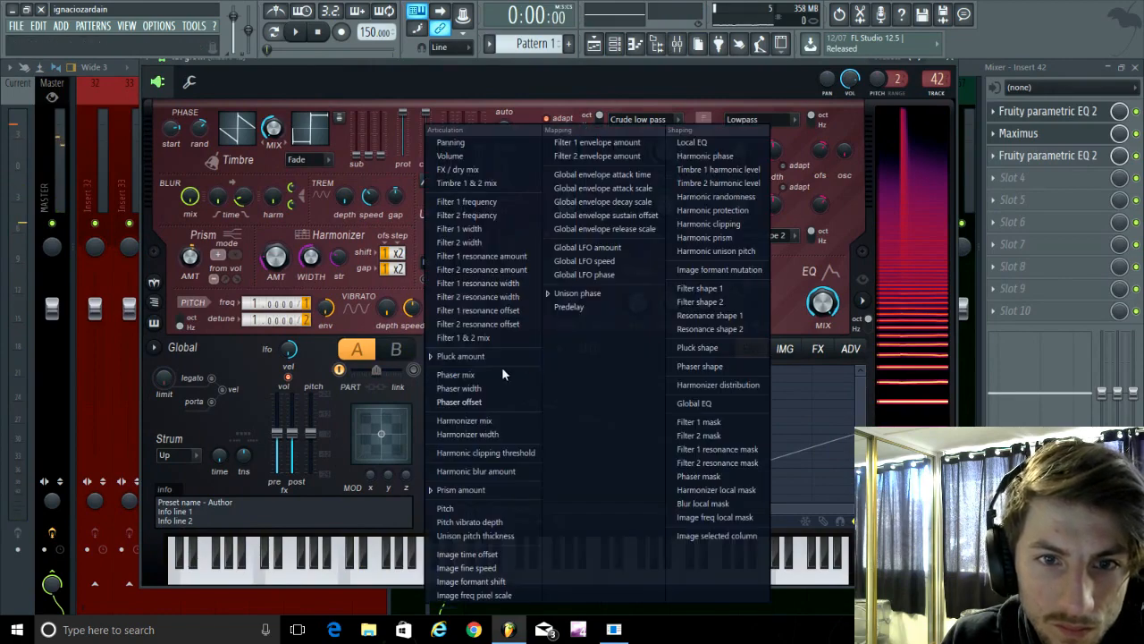
pyautogui.click(485, 435)
pyautogui.press('space')
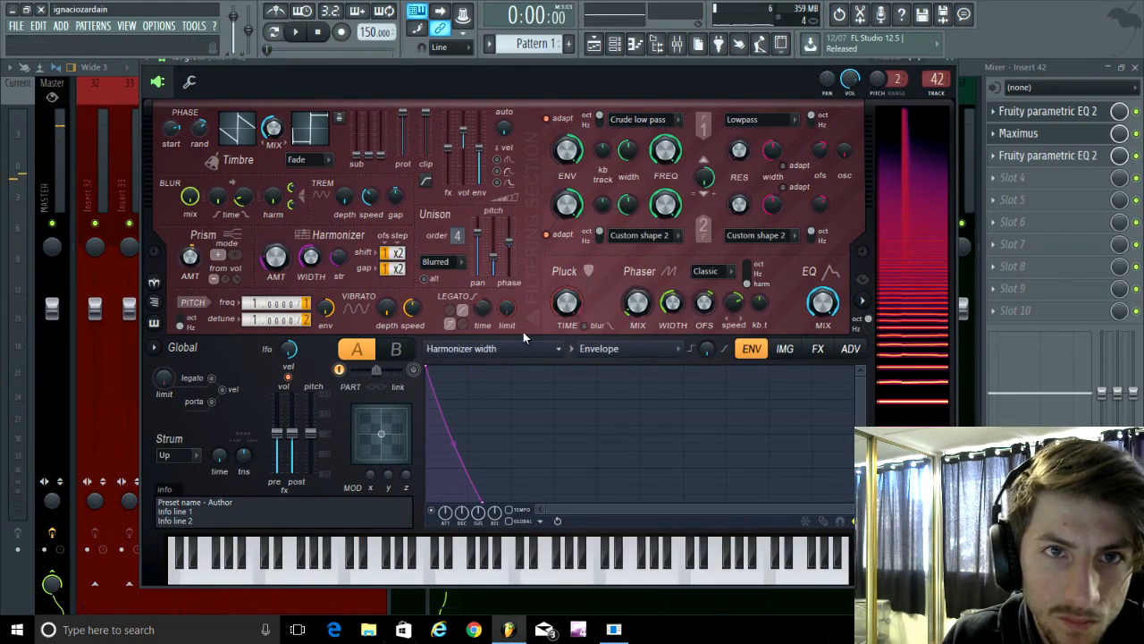
pyautogui.press('space')
pyautogui.moveTo(599, 404)
pyautogui.mouseDown()
pyautogui.moveTo(591, 459)
pyautogui.moveTo(596, 399)
pyautogui.mouseUp()
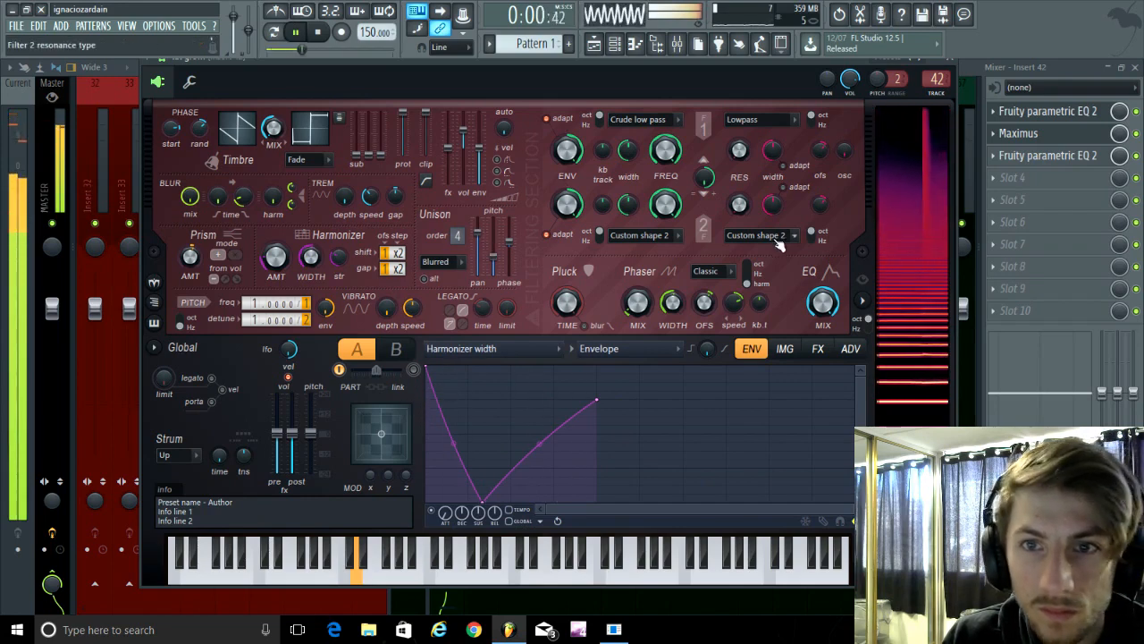
# Raise the low point of the Harmonizer width envelope to nearly half, shift its end point earlier and slightly higher, and audition the growl.
pyautogui.press('space')
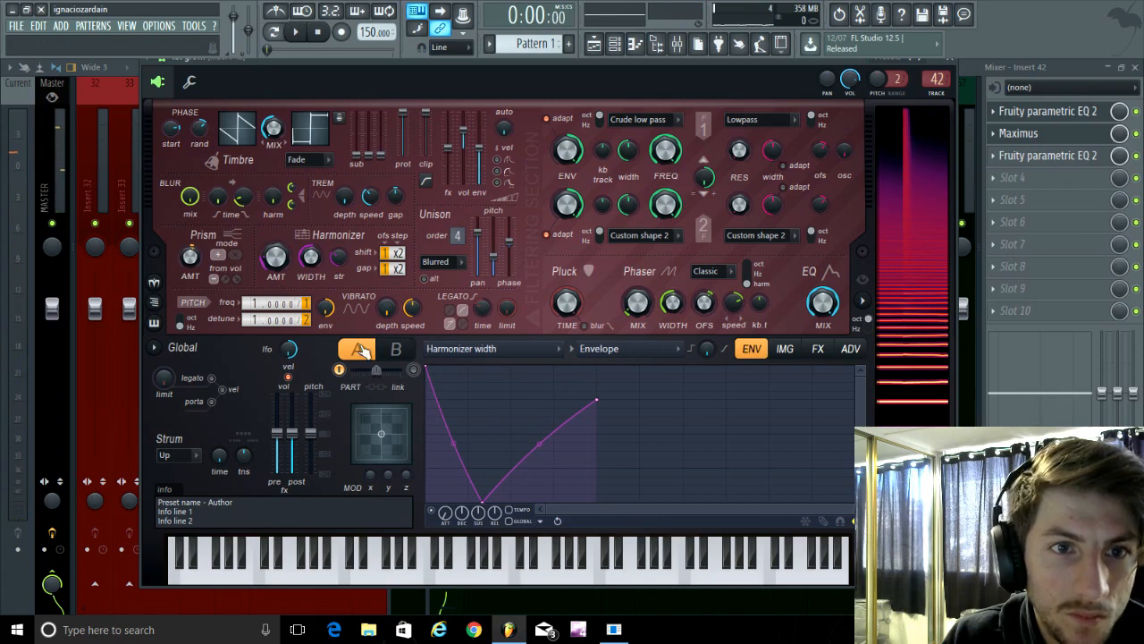
pyautogui.press('space')
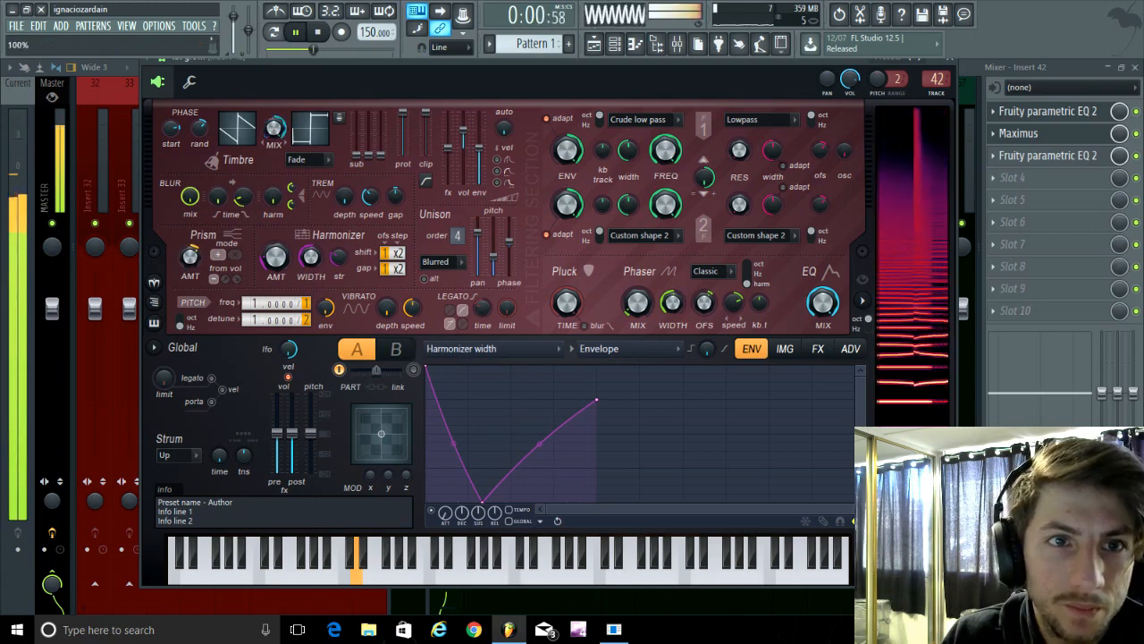
pyautogui.moveTo(275, 128); pyautogui.dragTo(282, 128)
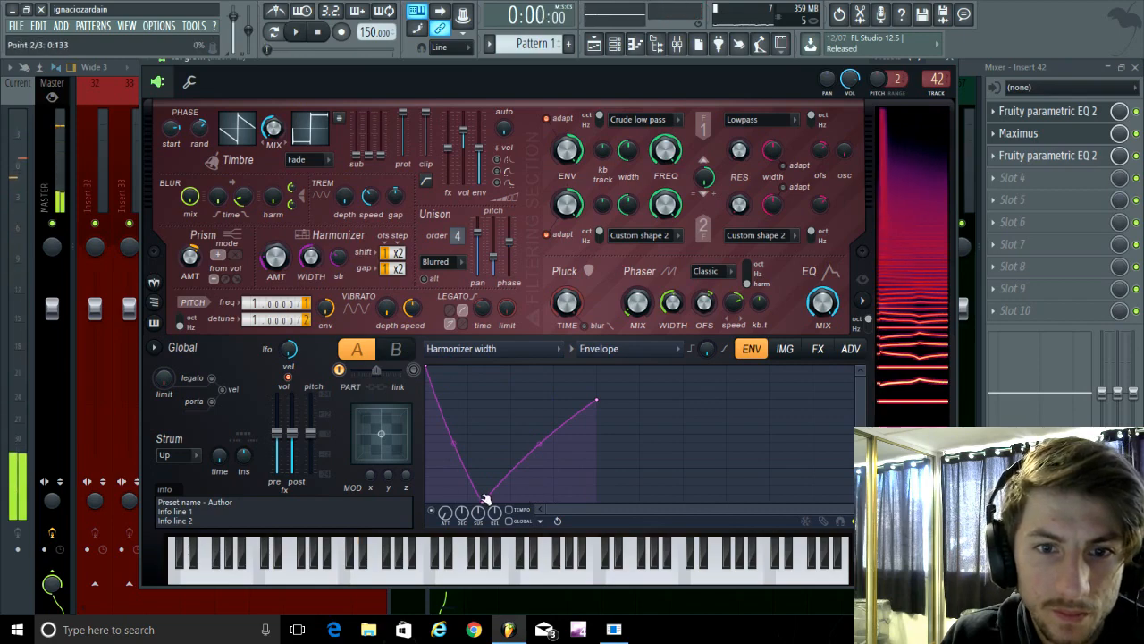
pyautogui.moveTo(479, 457); pyautogui.dragTo(466, 439)
pyautogui.moveTo(580, 400); pyautogui.dragTo(549, 390)
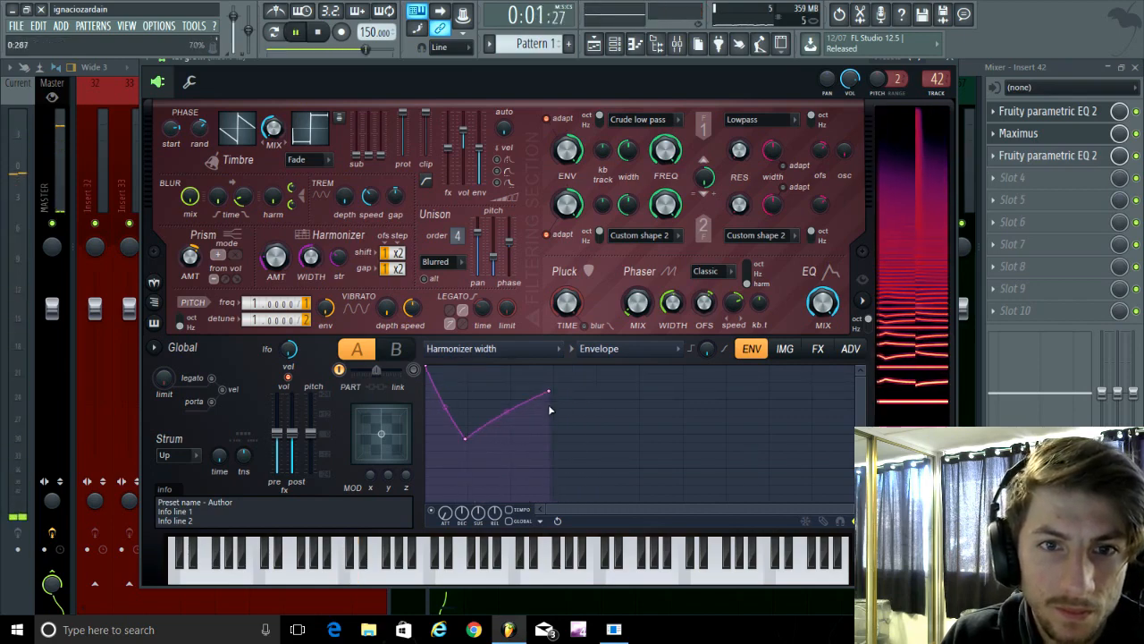
pyautogui.click(297, 31)
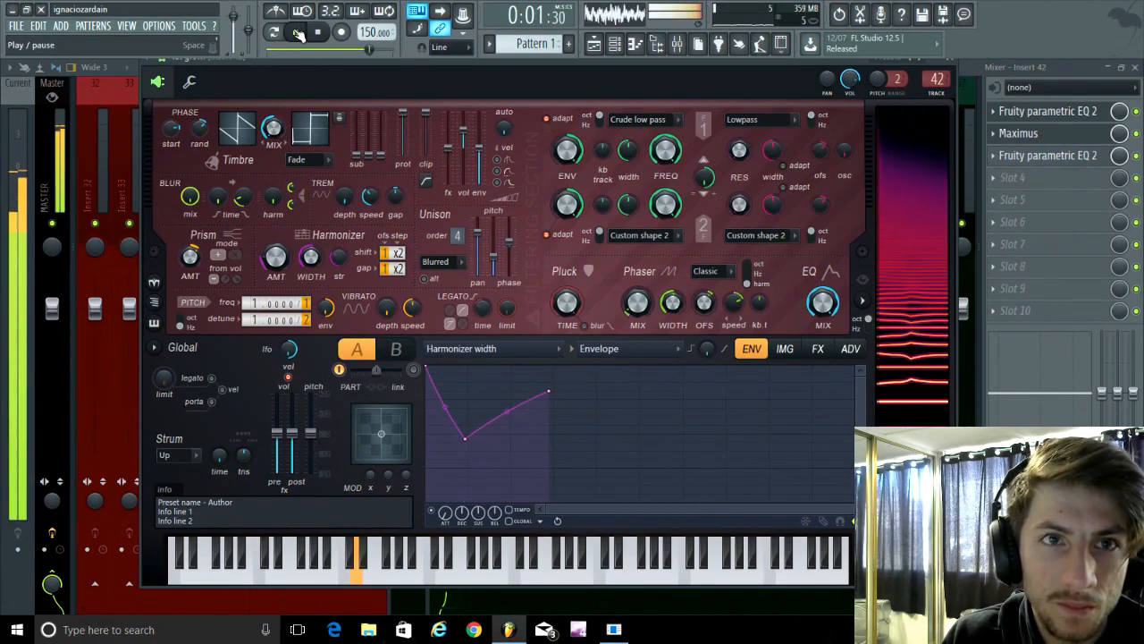
pyautogui.click(295, 32)
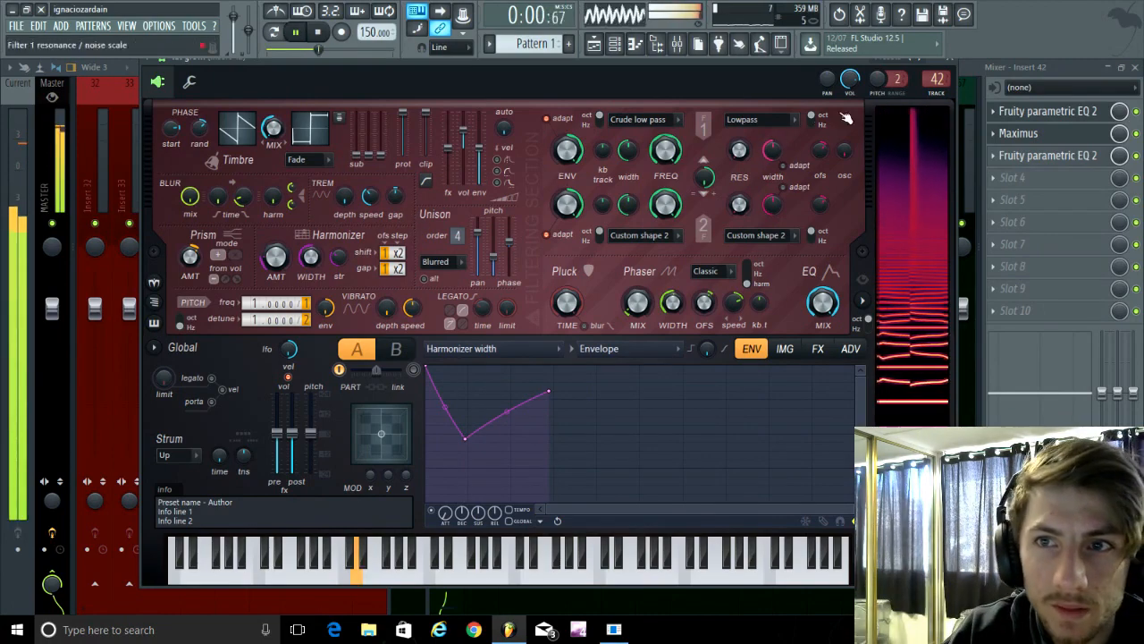
# Examine Maximus and both parametric EQs on Insert 42 while the growl plays.
pyautogui.press('space')
pyautogui.click(1019, 132)
pyautogui.click(1019, 134)
pyautogui.click(1019, 135)
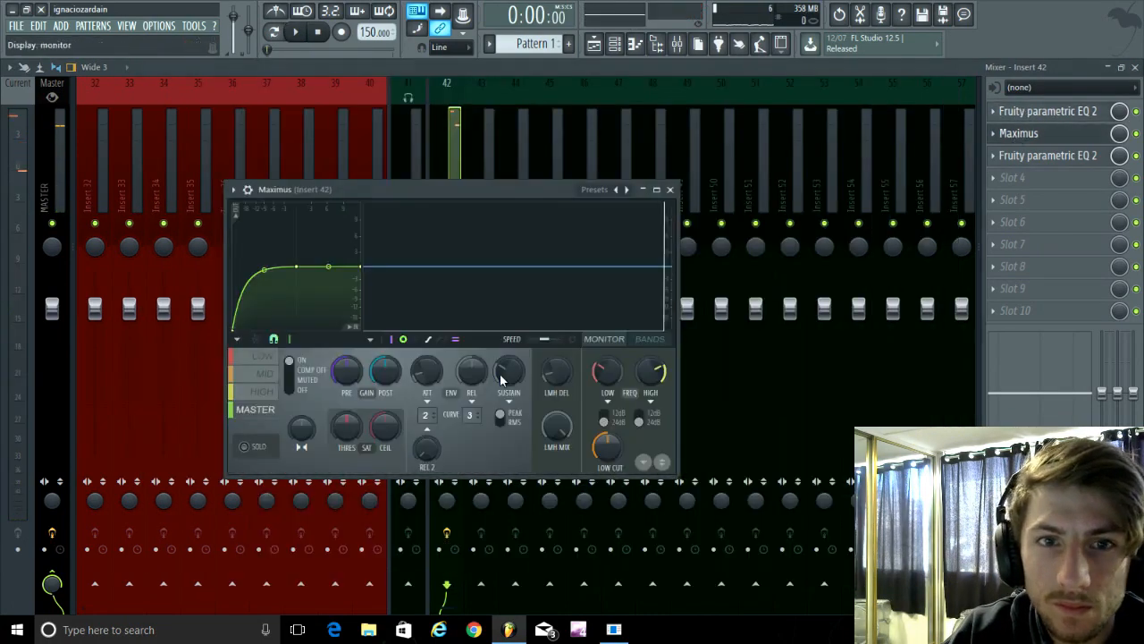
pyautogui.press('space')
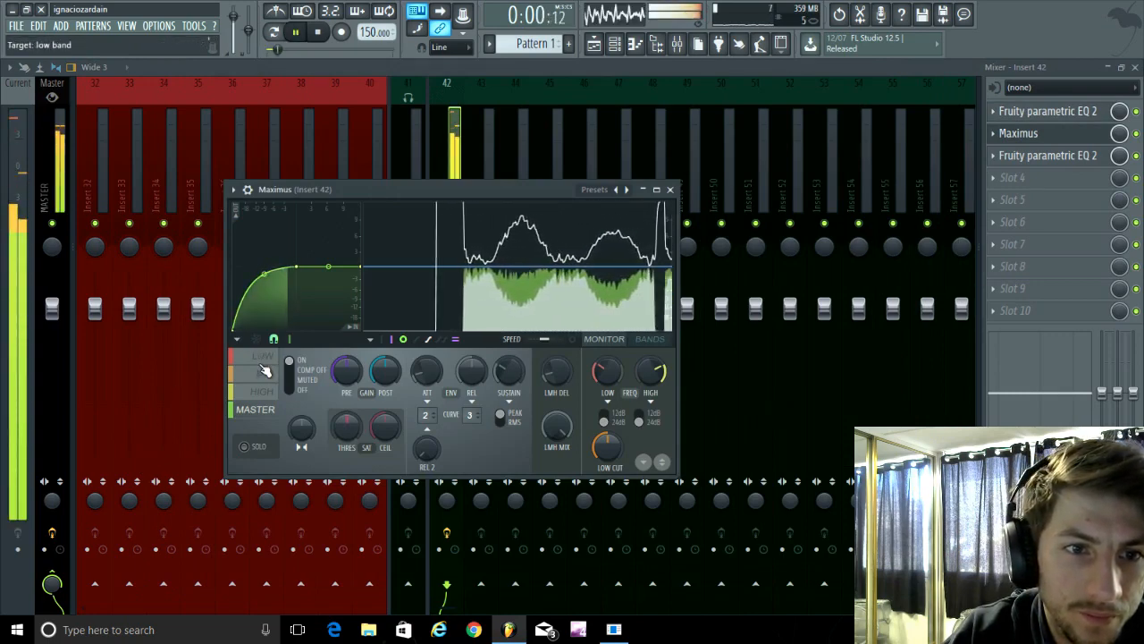
pyautogui.press('space')
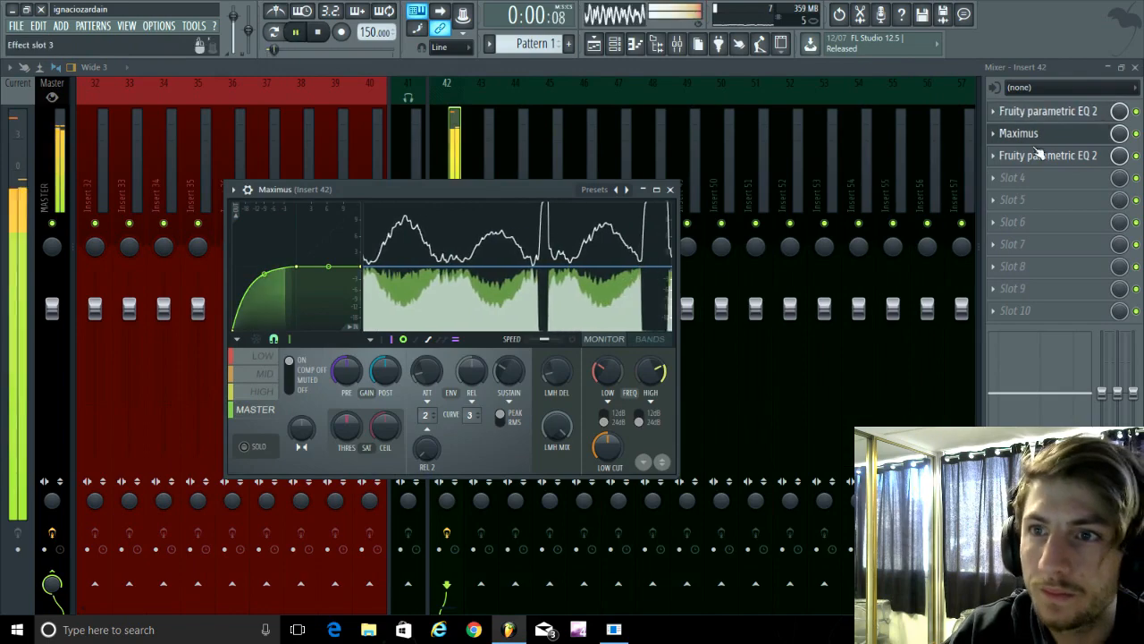
pyautogui.click(1044, 155)
pyautogui.press('space')
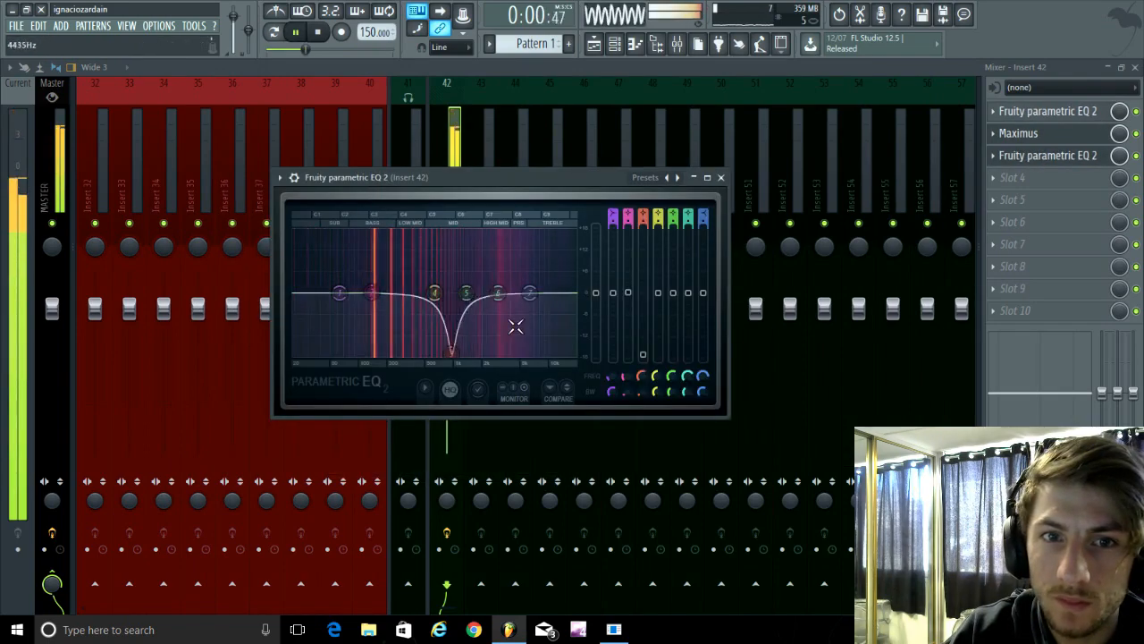
pyautogui.click(1060, 111)
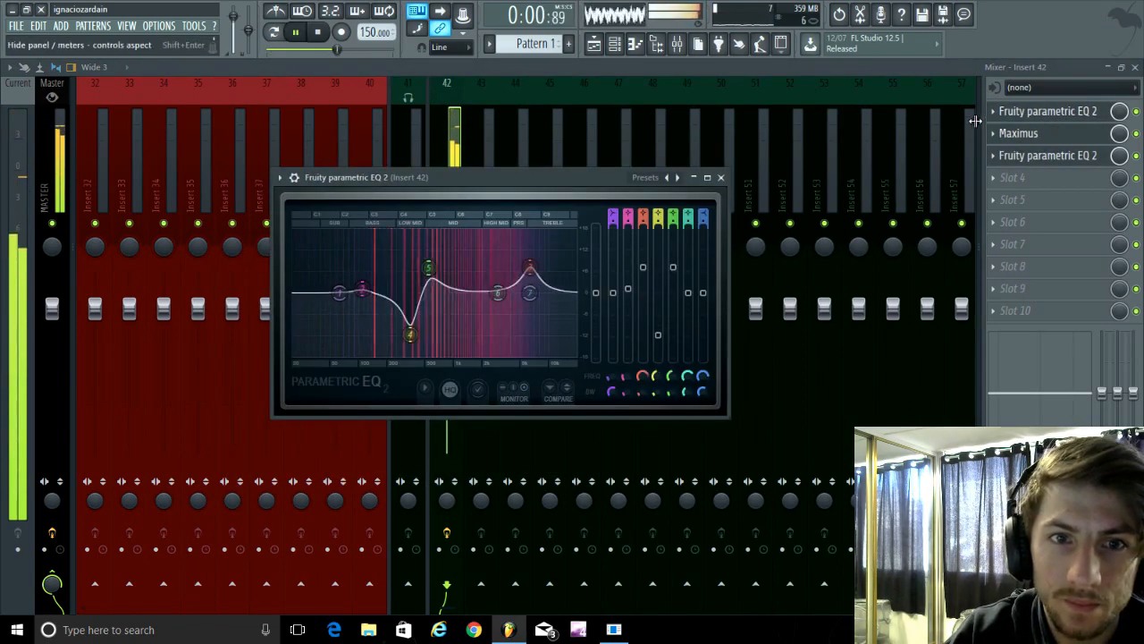
pyautogui.press('space')
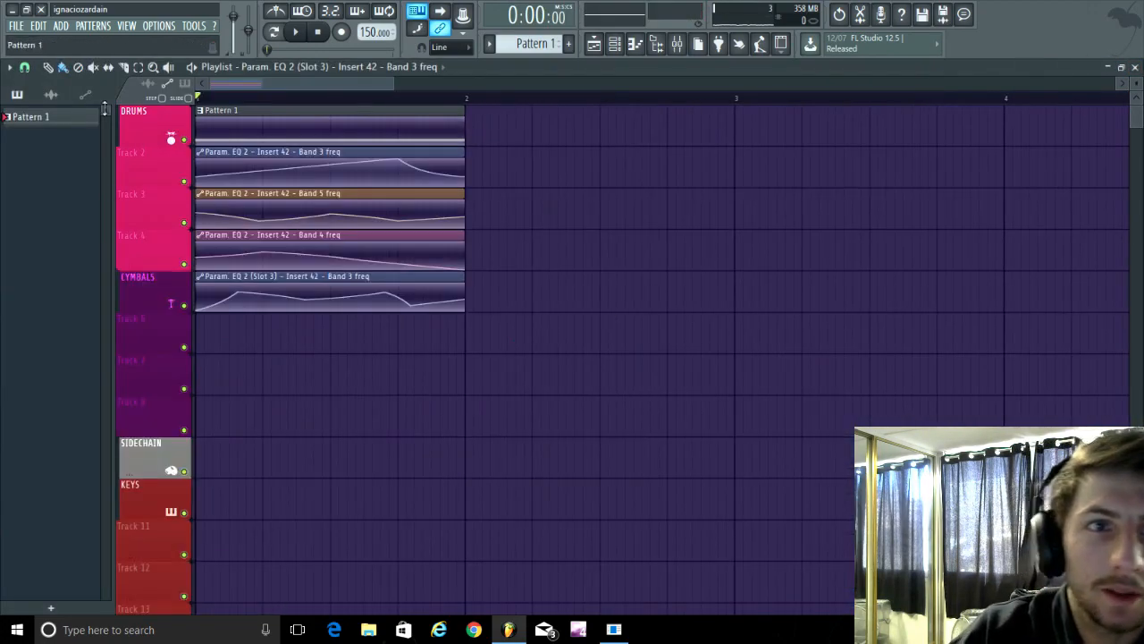
# Go back over the playlist automation clips, Insert 42's effects and tut growl's Harmor settings.
pyautogui.scroll(3, 186, 416)
pyautogui.scroll(4, 659, 238)
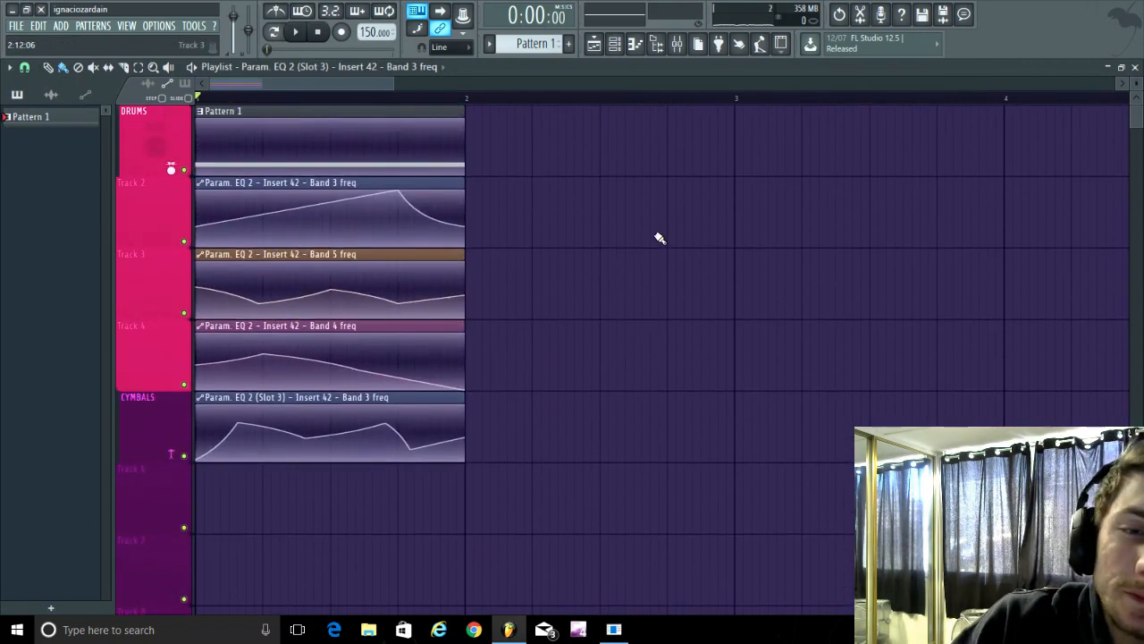
pyautogui.click(679, 49)
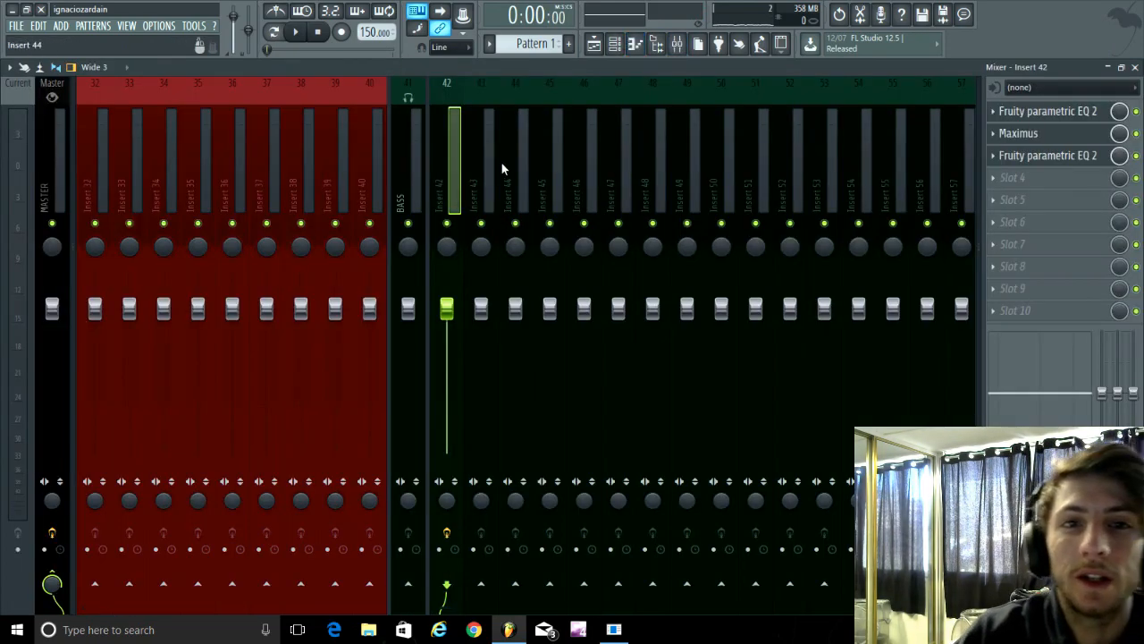
pyautogui.click(1066, 132)
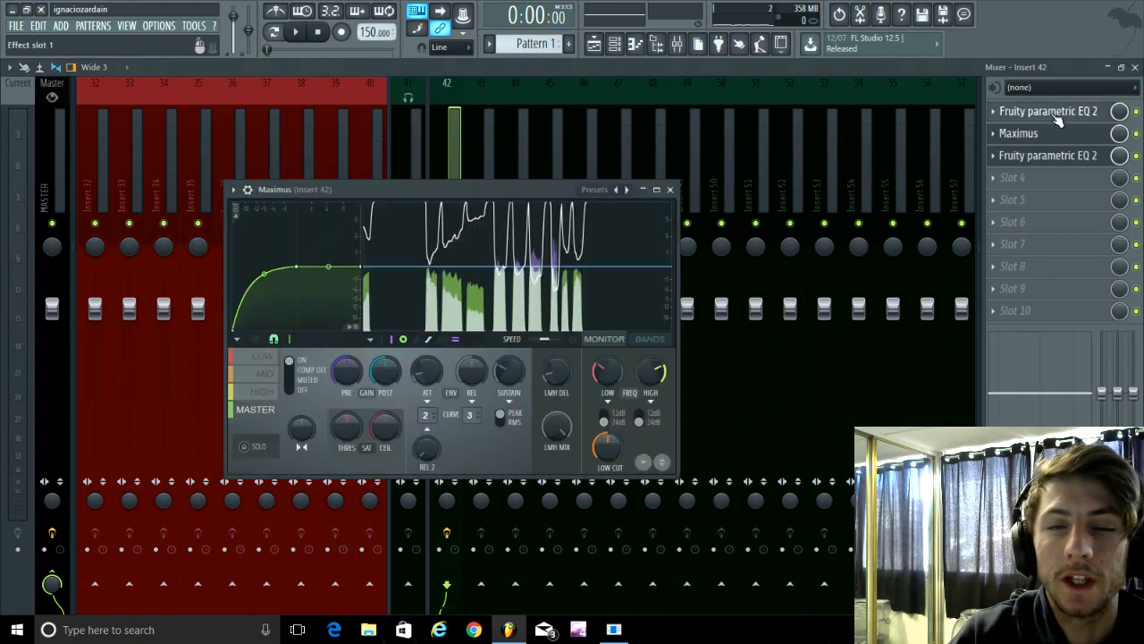
pyautogui.click(669, 191)
pyautogui.click(634, 44)
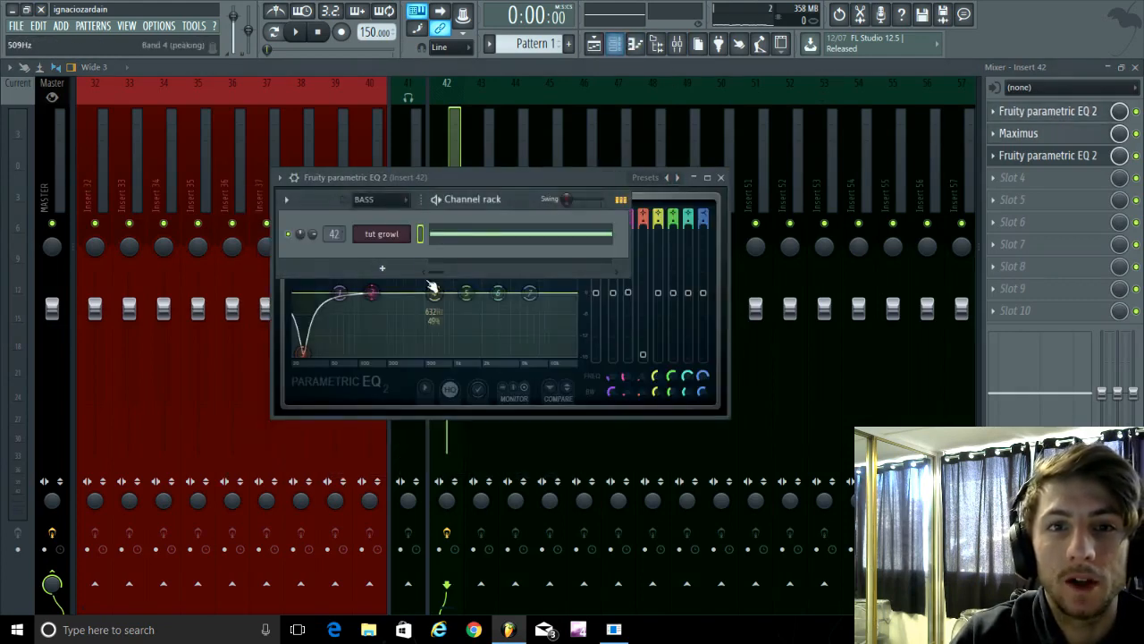
pyautogui.click(384, 234)
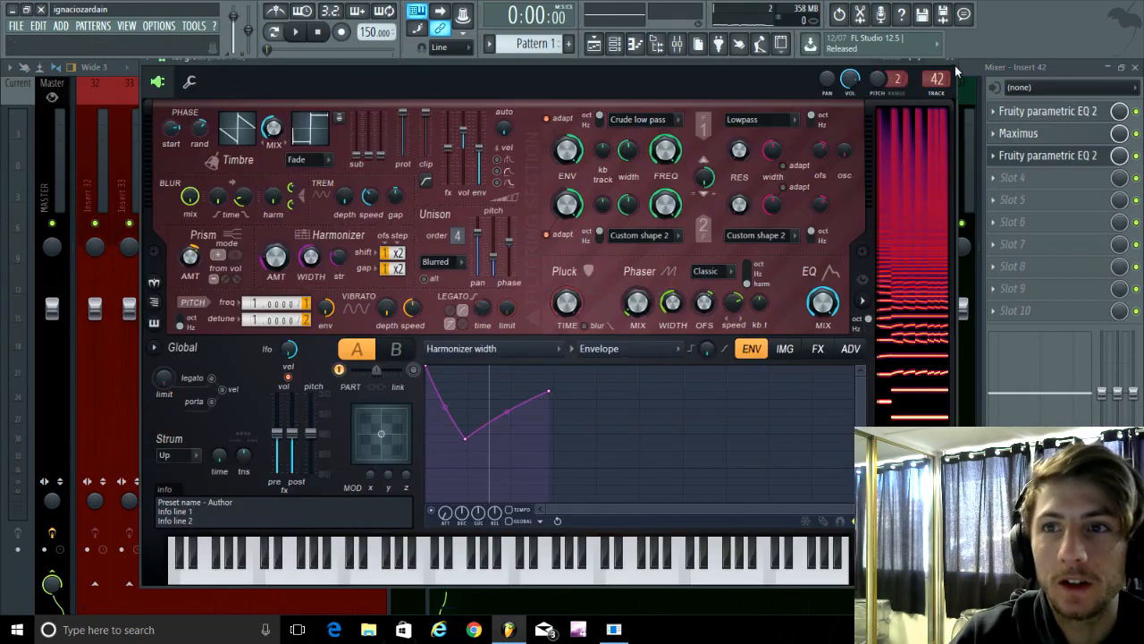
pyautogui.click(951, 61)
pyautogui.click(1135, 68)
# Drop the first EQ's Band 3 freq peak at beat 4 to the bottom, and lower both peaks of the slot 3 Band 3 freq clip.
pyautogui.rightClick(842, 275)
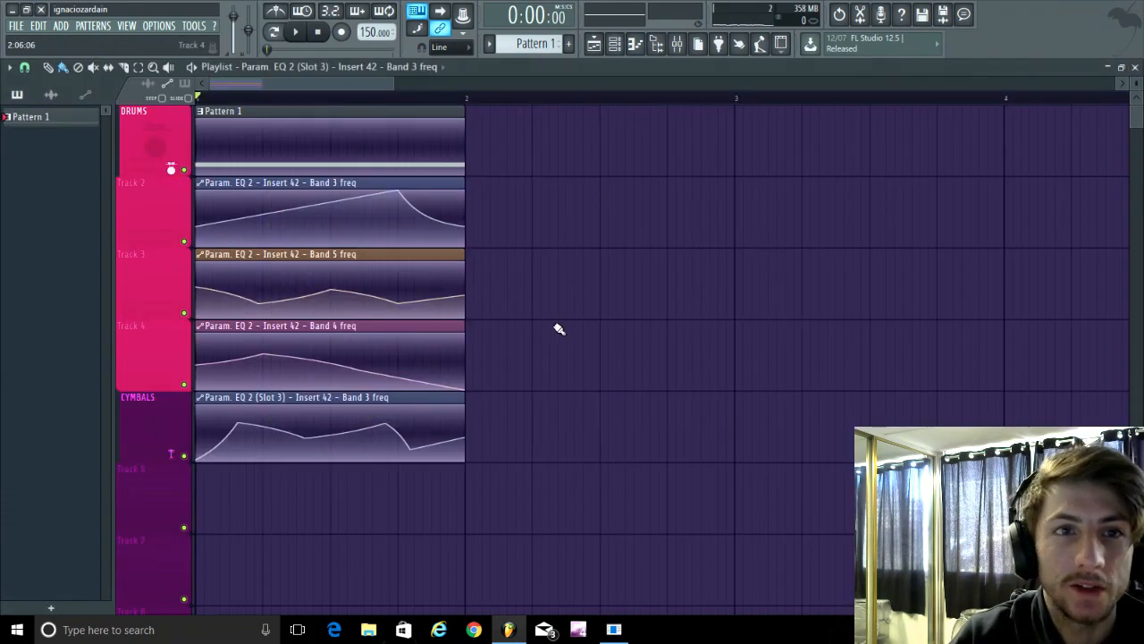
pyautogui.scroll(-6, 224, 409)
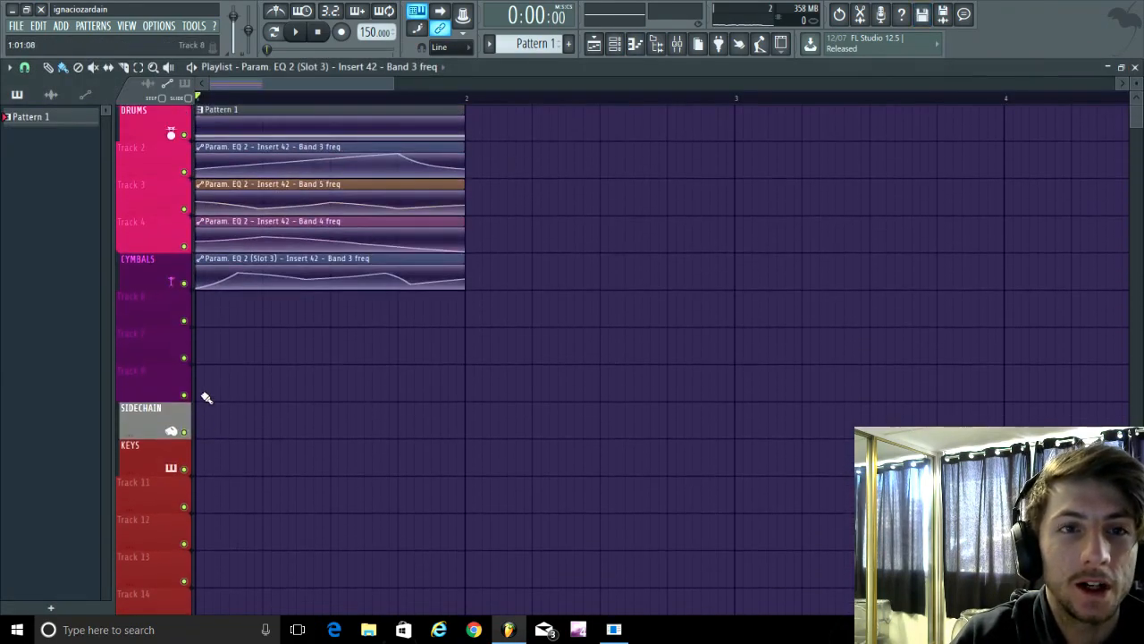
pyautogui.scroll(4, 210, 400)
pyautogui.scroll(3, 664, 274)
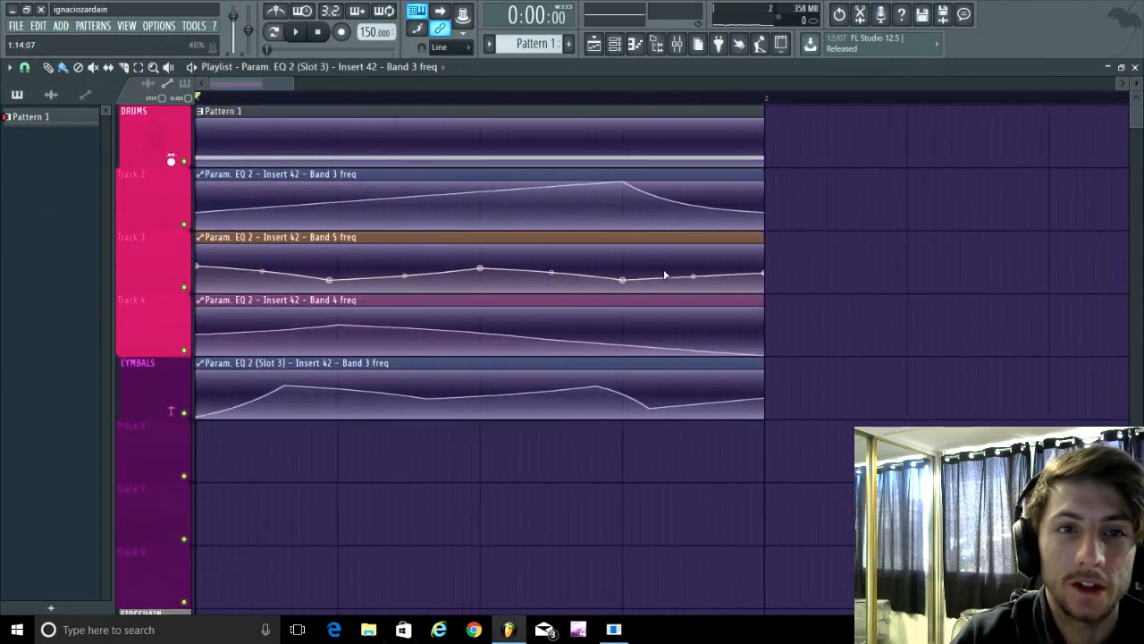
pyautogui.press('space')
pyautogui.moveTo(635, 190); pyautogui.dragTo(625, 262)
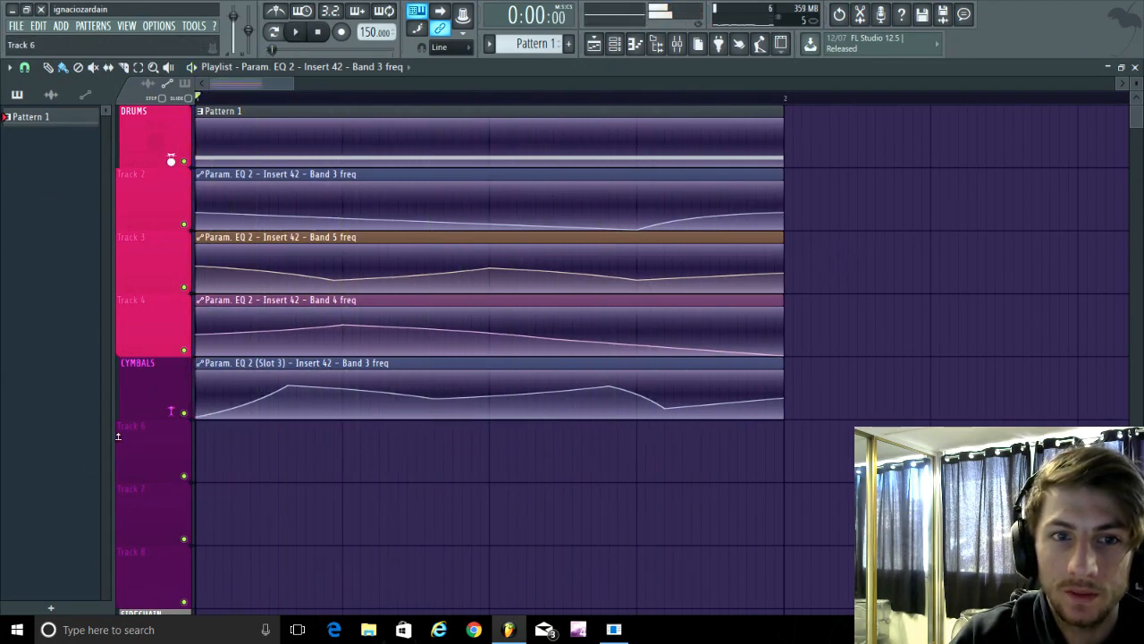
pyautogui.moveTo(287, 386); pyautogui.dragTo(290, 408)
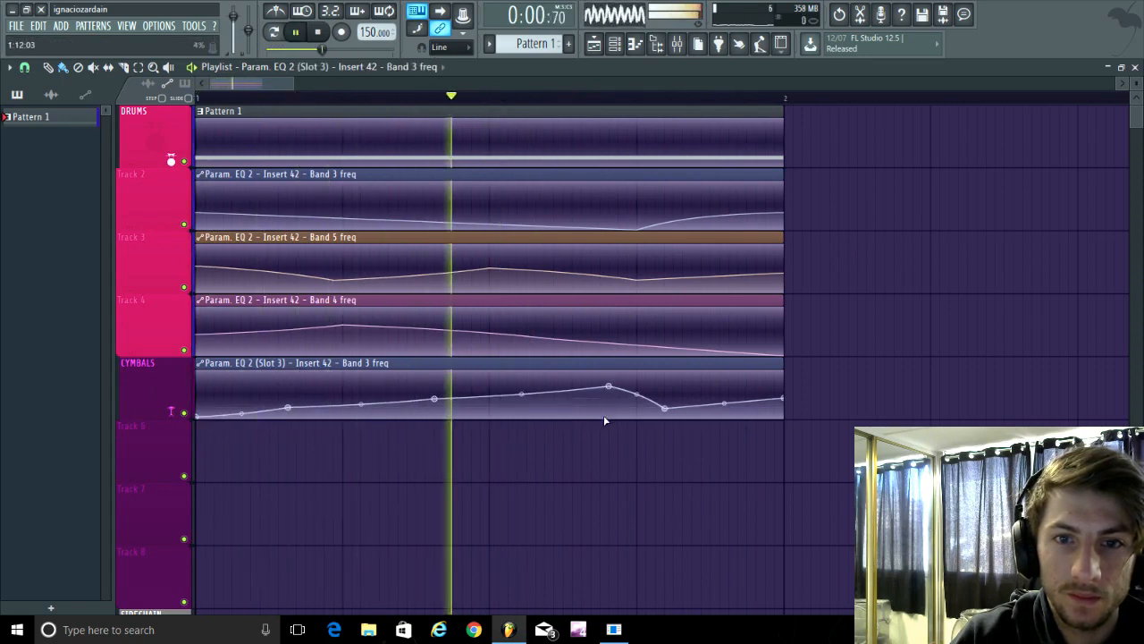
pyautogui.moveTo(608, 386); pyautogui.dragTo(612, 416)
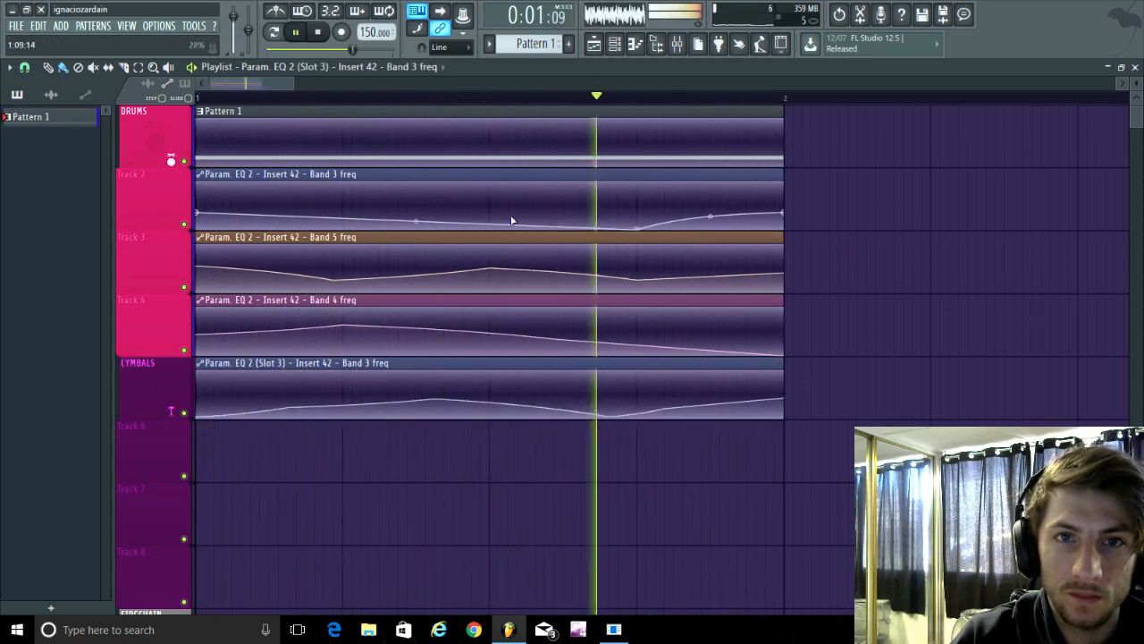
# Add a point at about half level after the peak of tut growl's Pitch vibrato depth envelope in Harmor, and audition the growl.
pyautogui.click(614, 43)
pyautogui.click(390, 239)
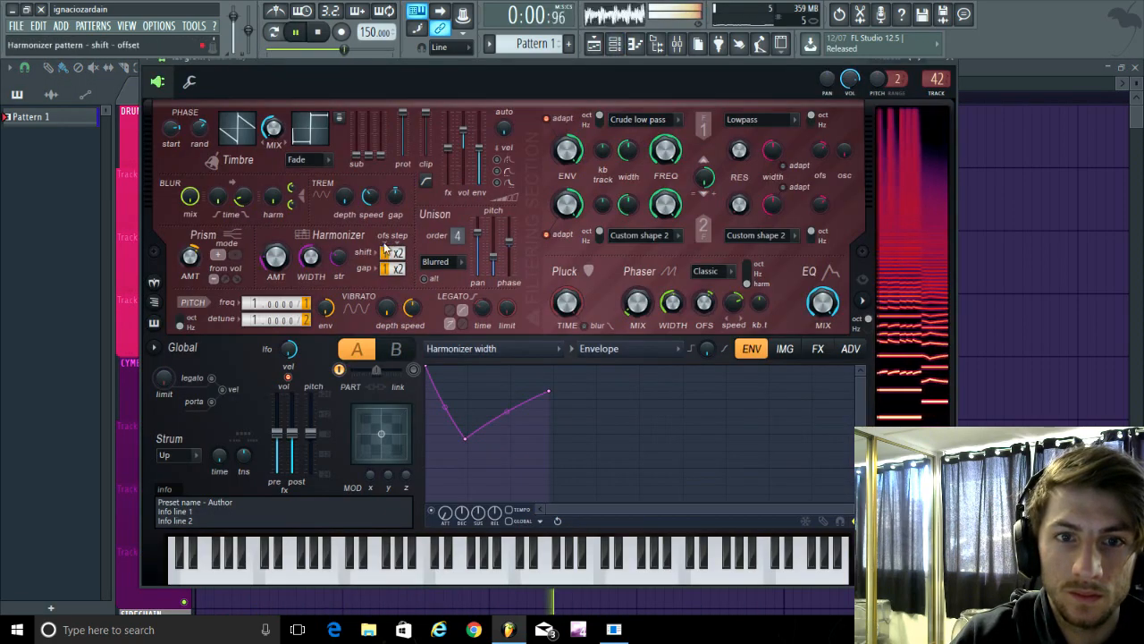
pyautogui.press('space')
pyautogui.click(467, 350)
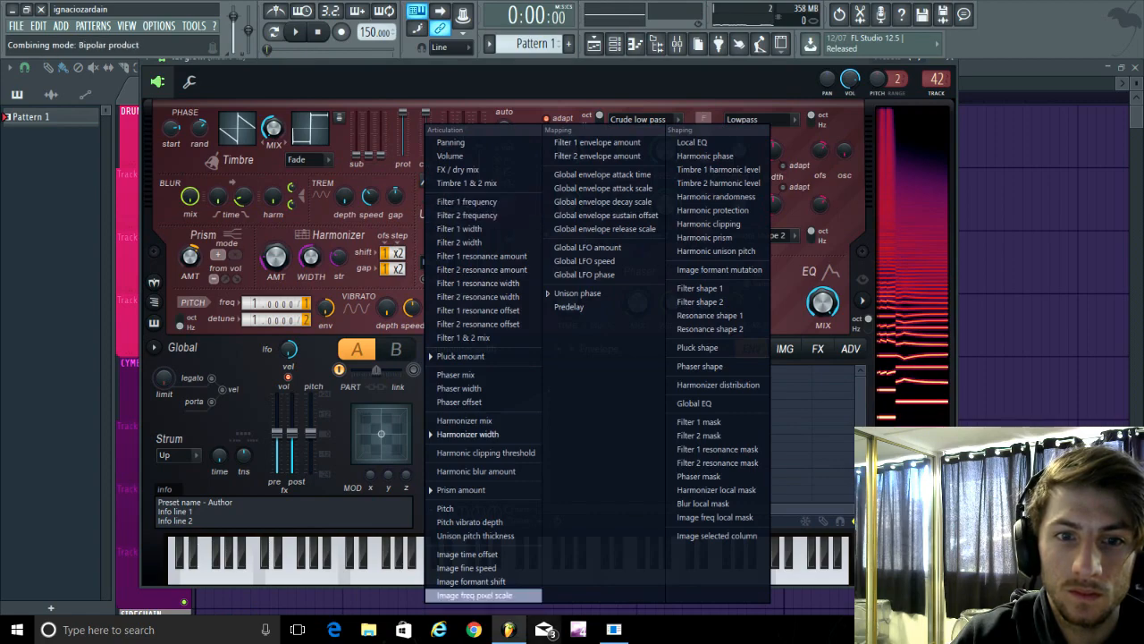
pyautogui.click(496, 525)
pyautogui.press('space')
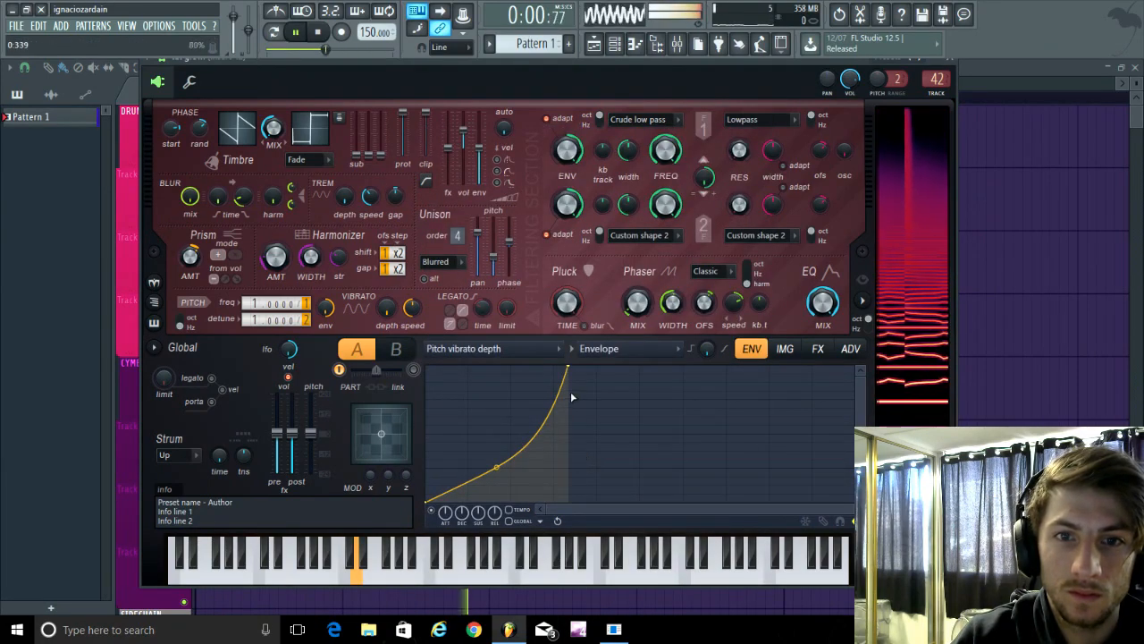
pyautogui.rightClick(737, 434)
pyautogui.press('space')
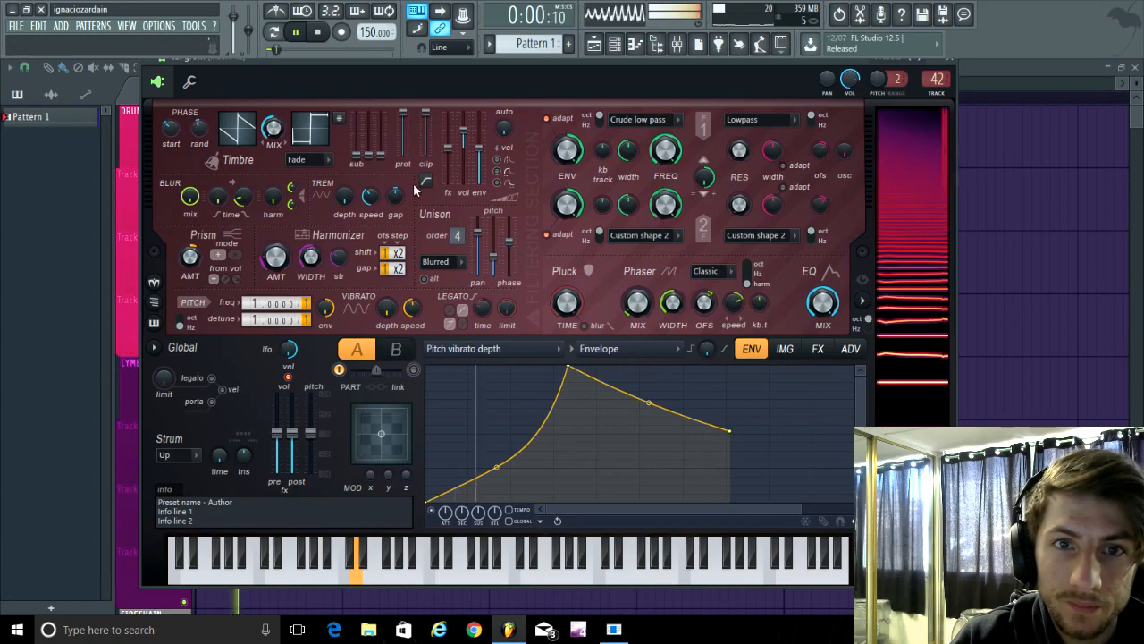
# Close Harmor and audition Pattern 1's growl with tut growl's piano roll and the playlist automation clips in view.
pyautogui.press('space')
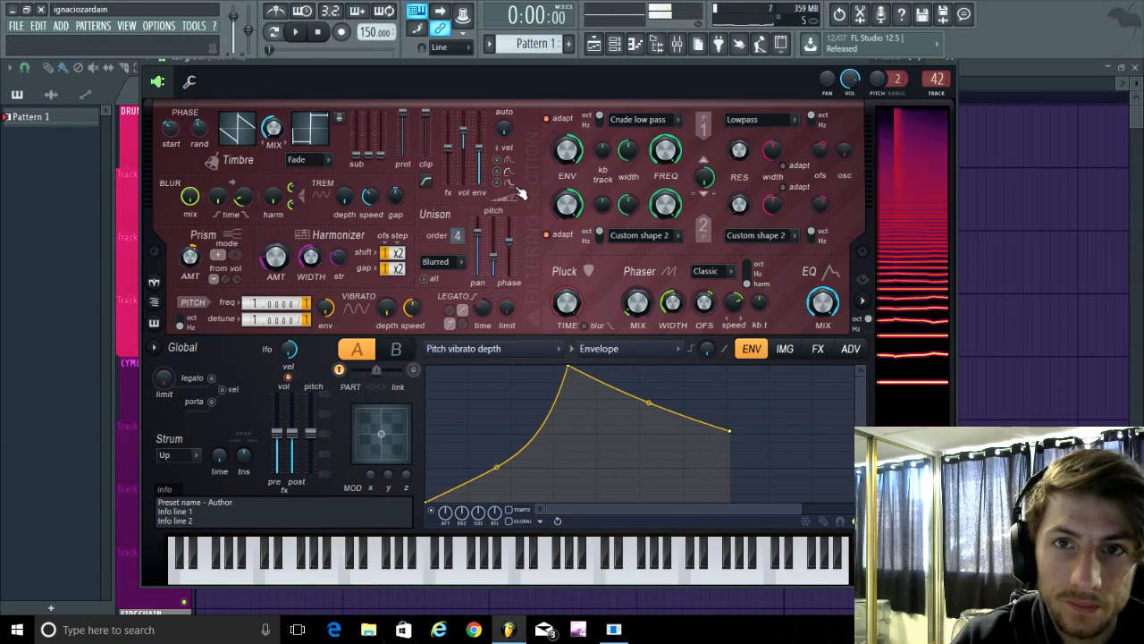
pyautogui.click(957, 62)
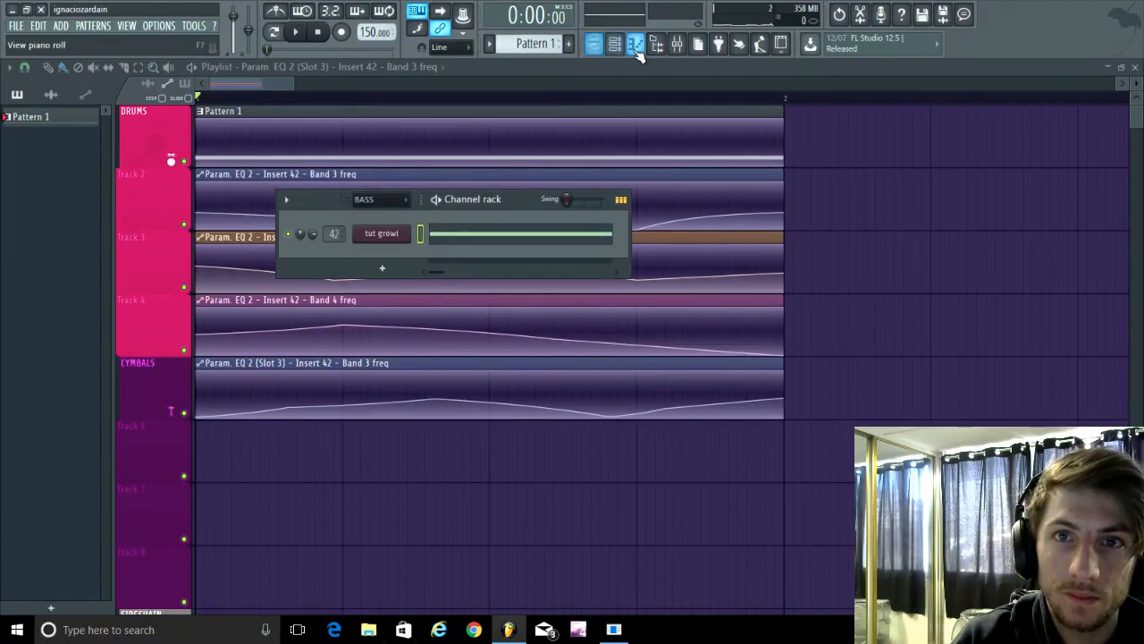
pyautogui.click(614, 43)
pyautogui.scroll(-1, 737, 220)
pyautogui.press('space')
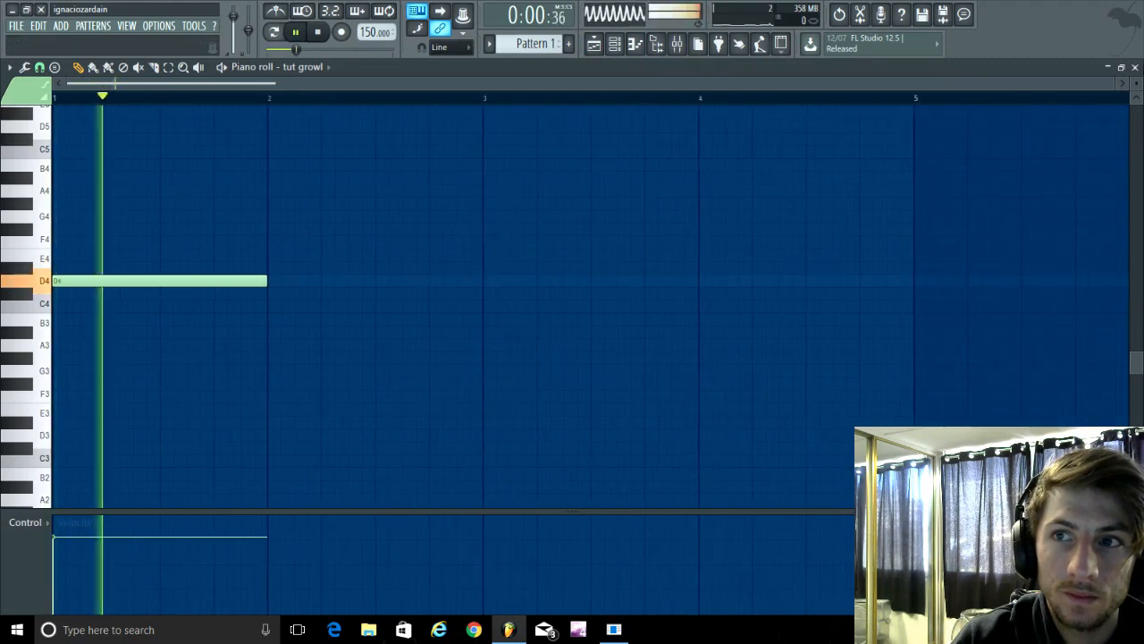
pyautogui.click(1134, 68)
pyautogui.press('F6')
pyautogui.scroll(-1, 850, 352)
pyautogui.press('space')
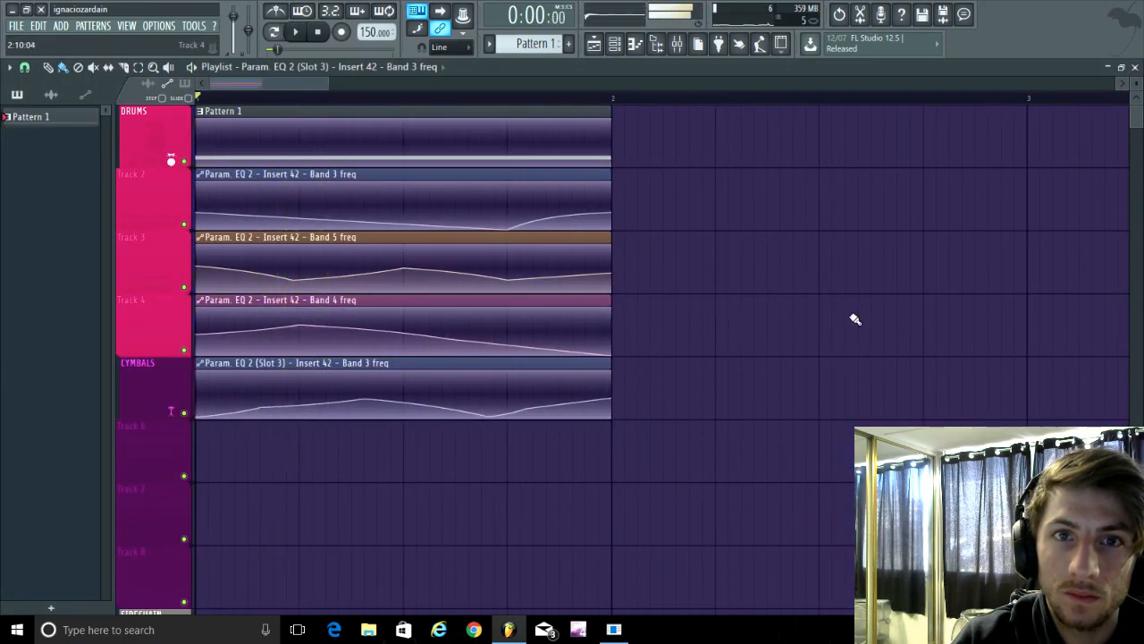
pyautogui.press('space')
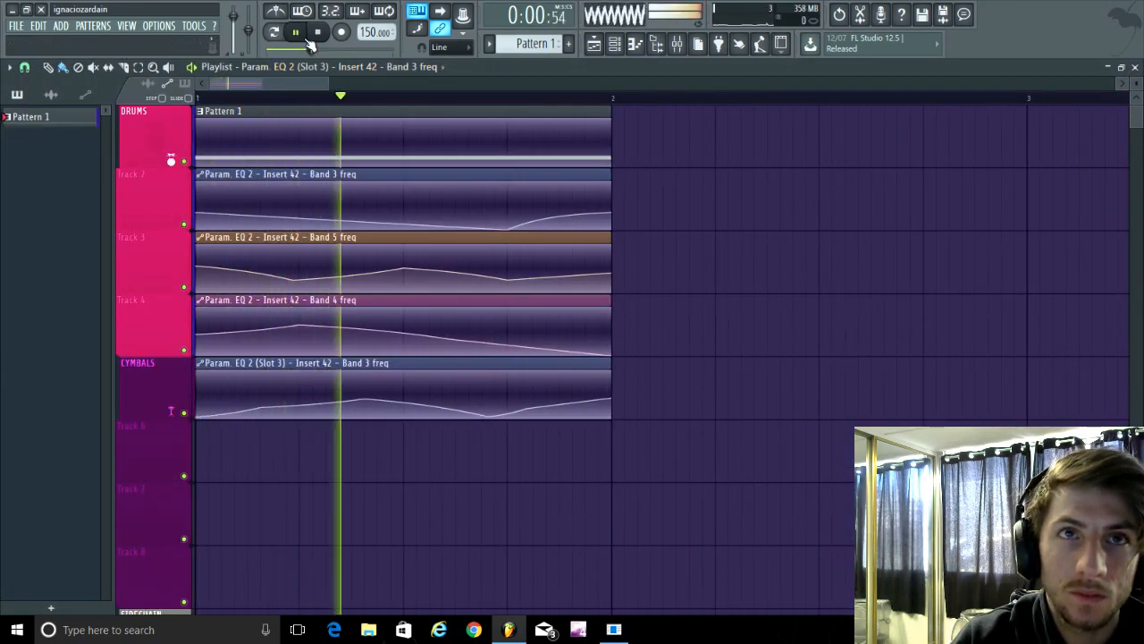
pyautogui.press('space')
pyautogui.press('space')
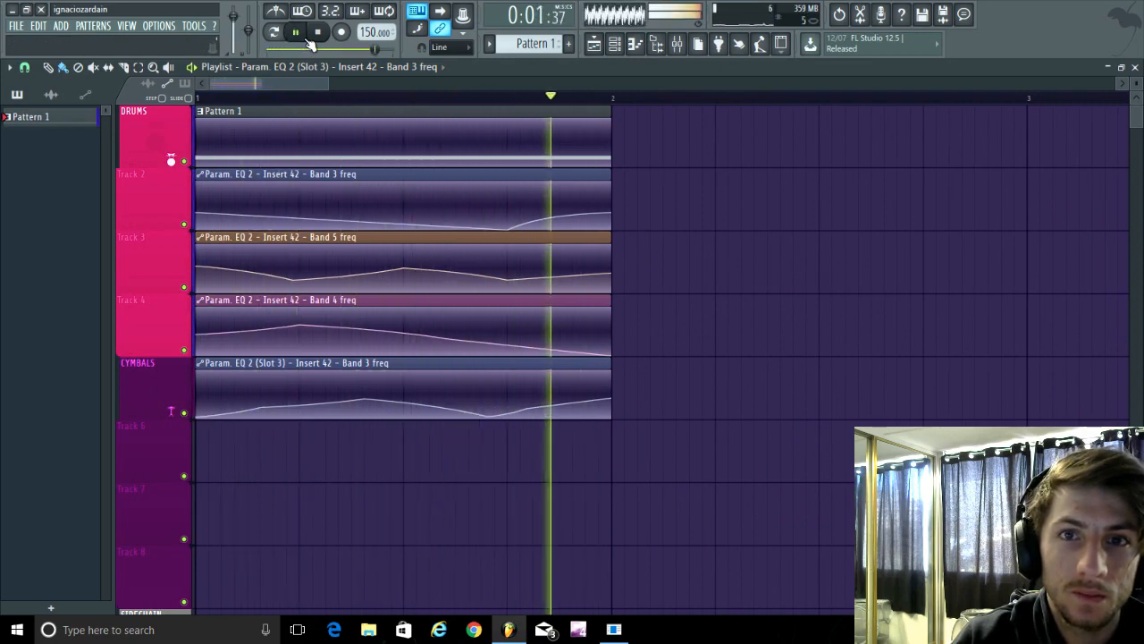
pyautogui.press('space')
# Lower tut growl's one-bar note in Pattern 1 from D4 to A3, and audition it.
pyautogui.doubleClick(399, 127)
pyautogui.moveTo(178, 278); pyautogui.dragTo(57, 330)
pyautogui.press('space')
pyautogui.press('space')
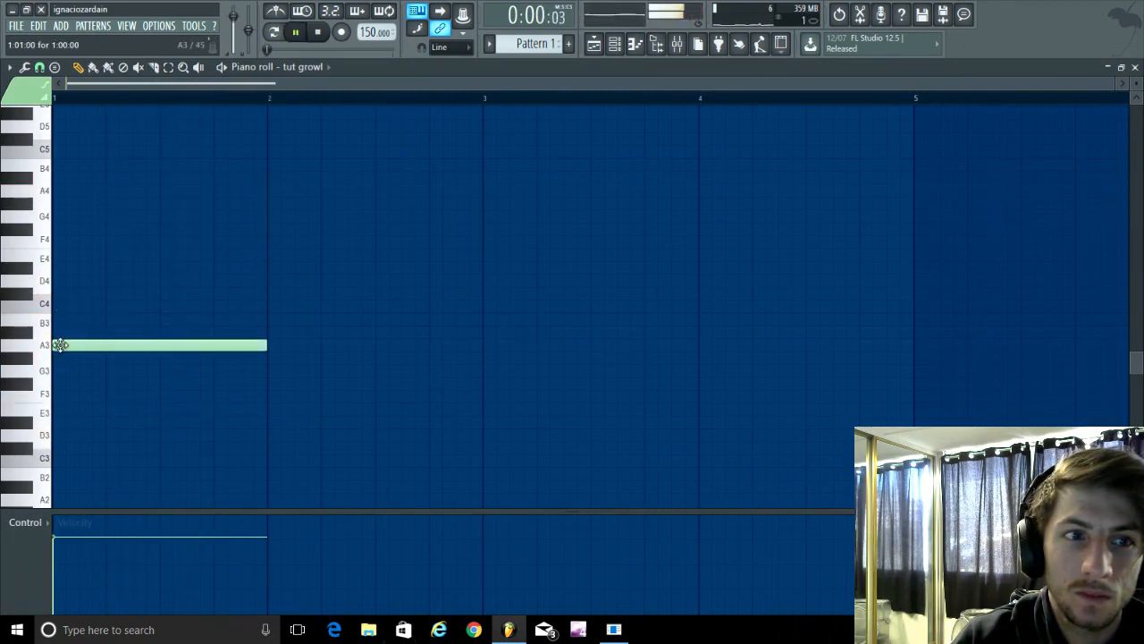
pyautogui.press('space')
pyautogui.press('space')
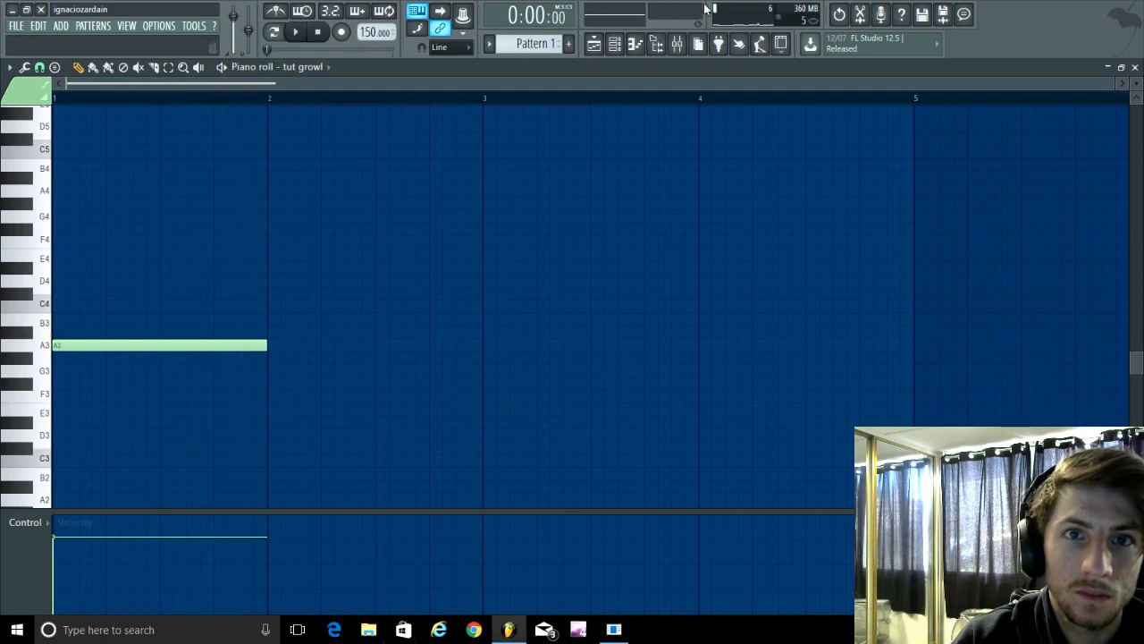
# Play the A3 growl while checking tut growl's Harmor settings.
pyautogui.click(615, 44)
pyautogui.click(382, 235)
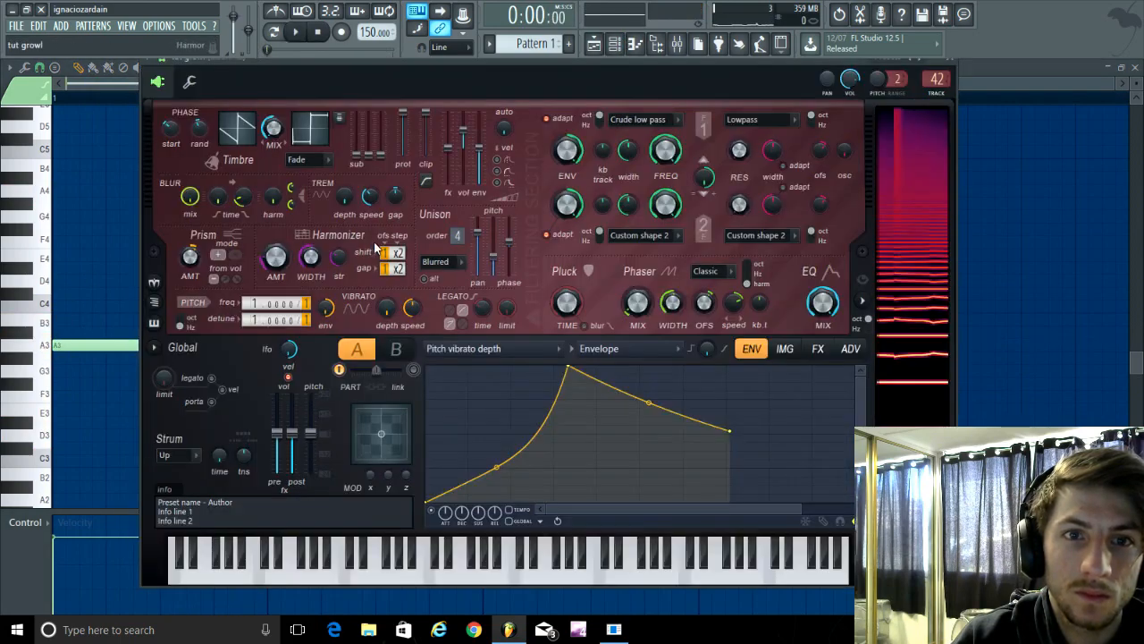
pyautogui.press('space')
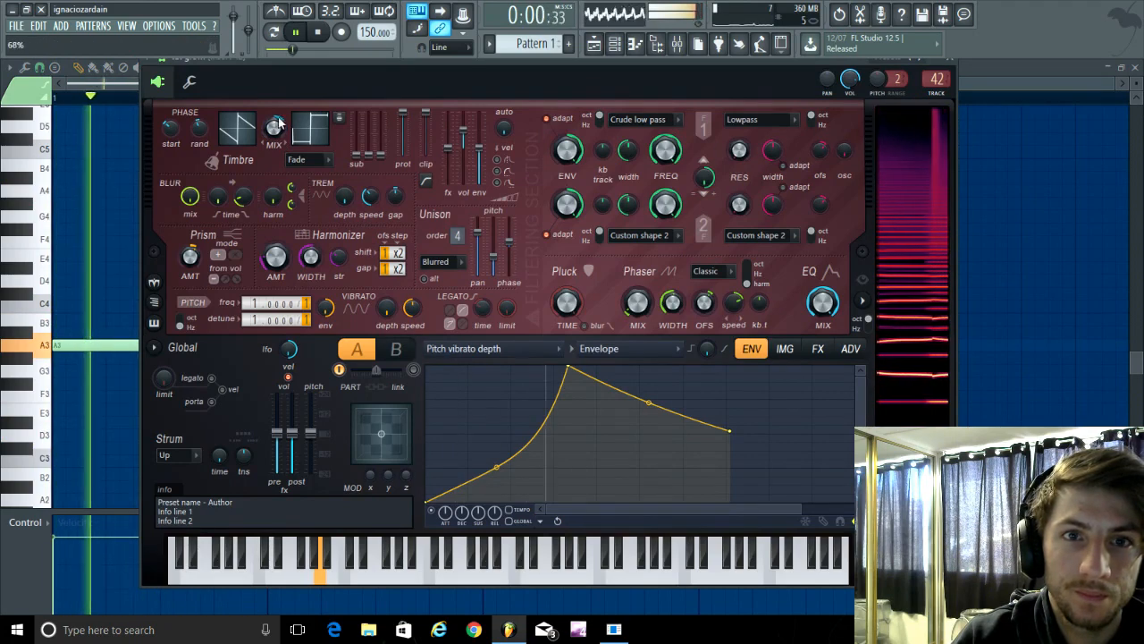
pyautogui.press('space')
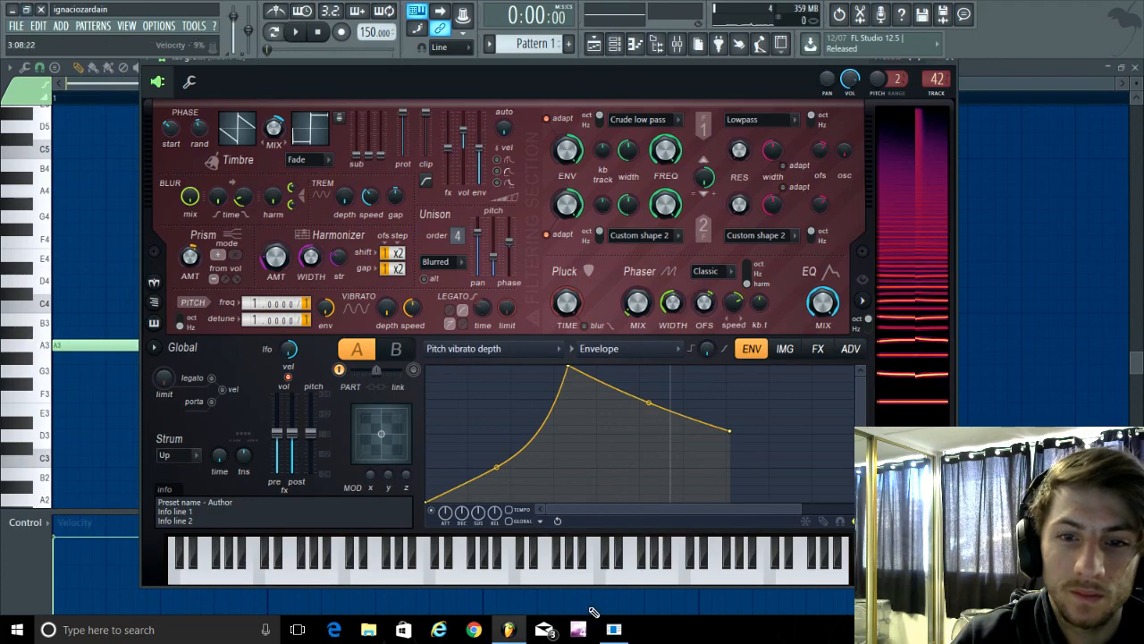
# Switch to the STEMS & GROWLS project and play through its growl patterns in the playlist up to sample3.
pyautogui.click(579, 629)
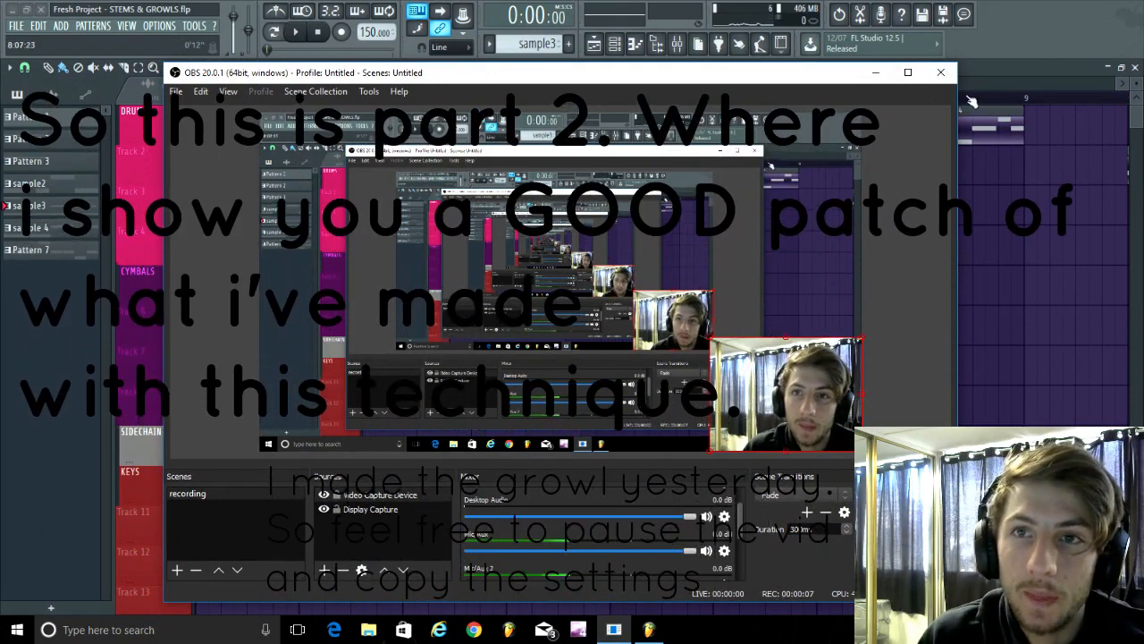
pyautogui.click(875, 73)
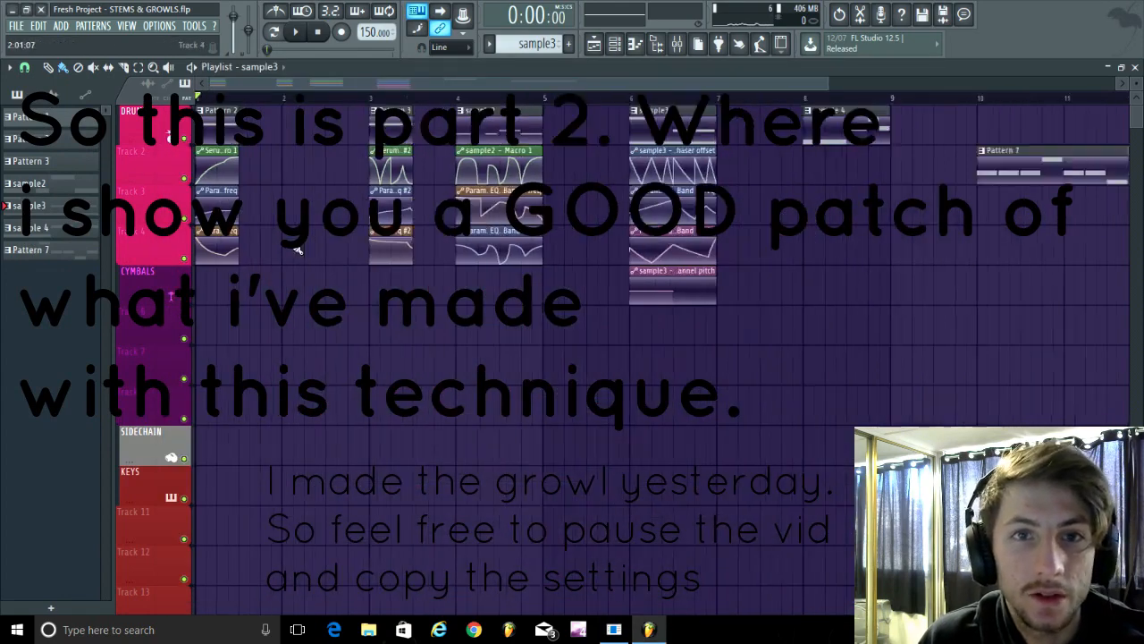
pyautogui.scroll(-2, 196, 97)
pyautogui.scroll(4, 447, 268)
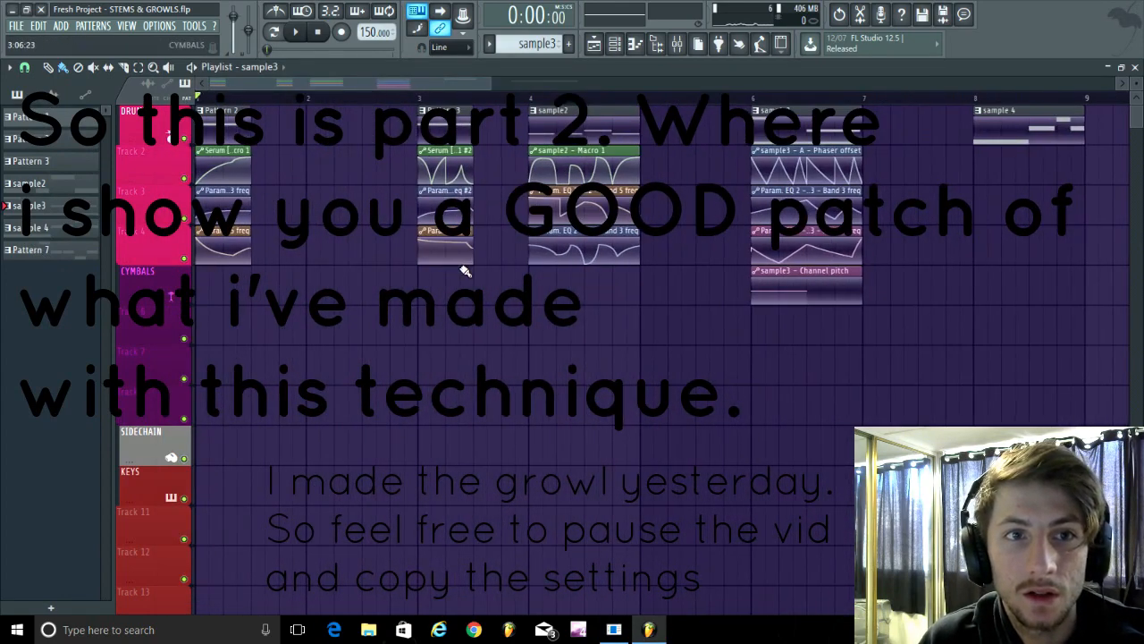
pyautogui.press('space')
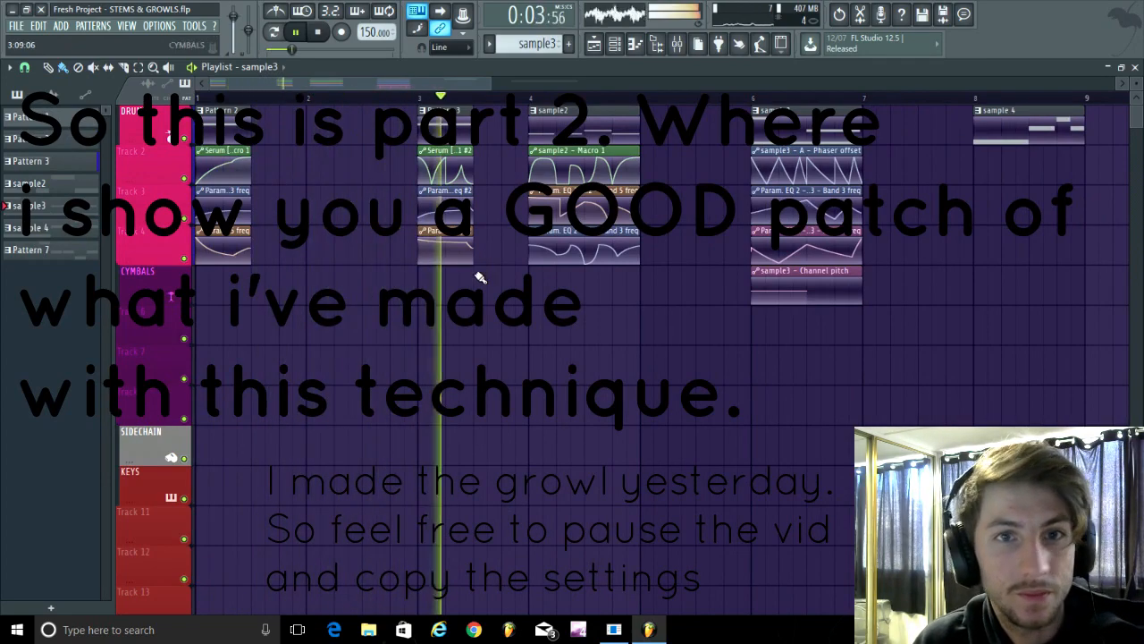
pyautogui.scroll(2, 691, 456)
pyautogui.scroll(-2, 689, 434)
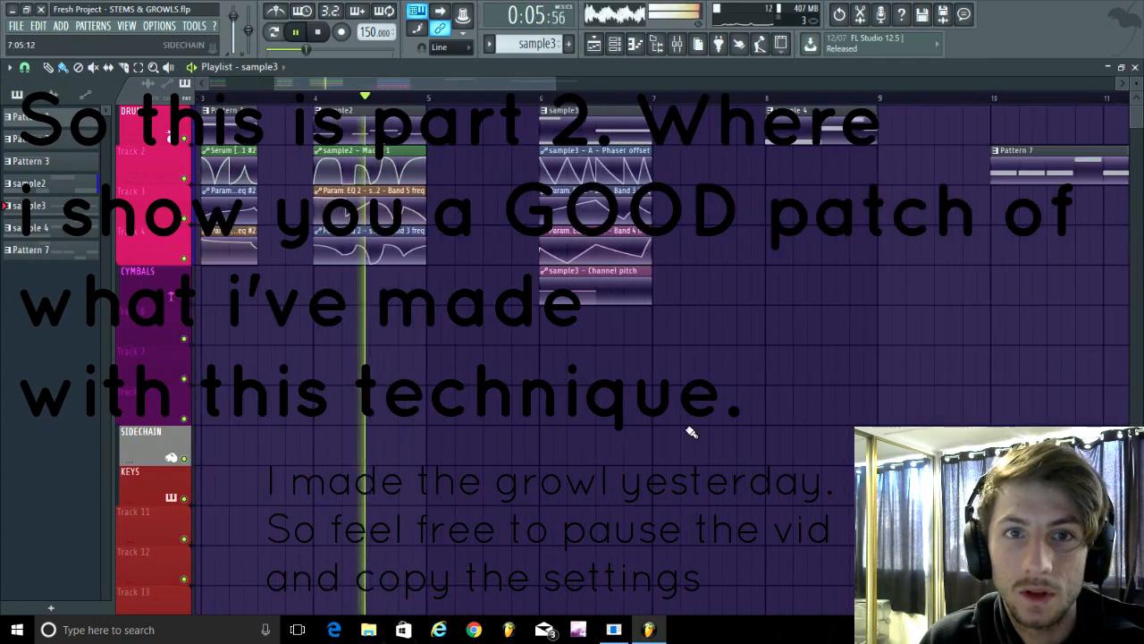
pyautogui.scroll(2, 686, 417)
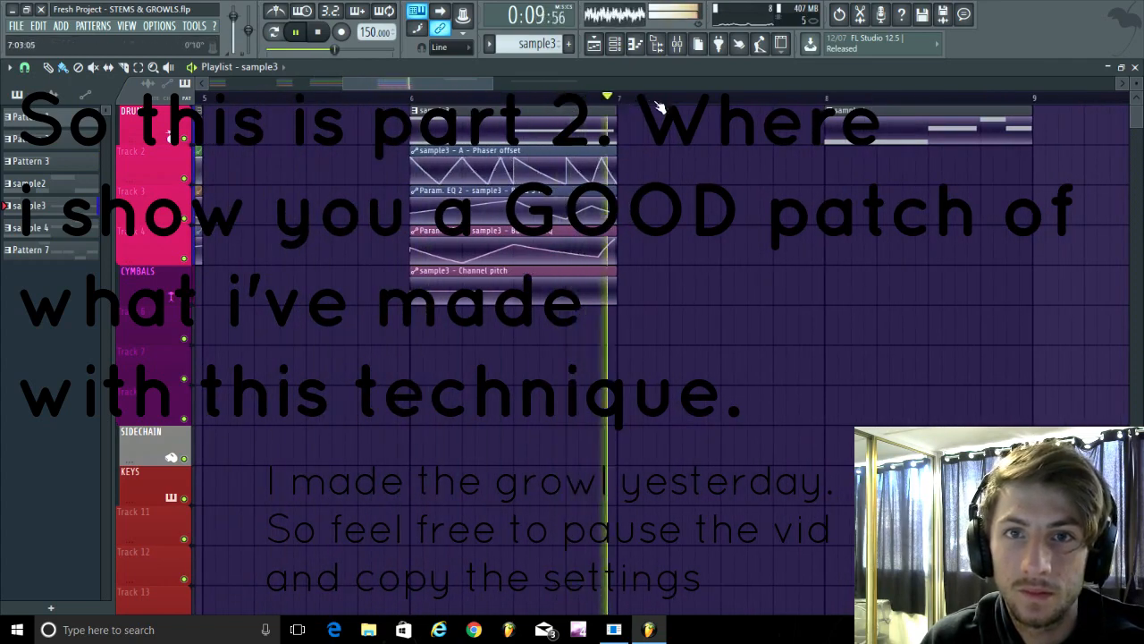
pyautogui.press('space')
# Replay the sample3 growl at bar 6 and examine its Phaser offset, EQ band and Channel pitch automation clips.
pyautogui.scroll(2, 441, 107)
pyautogui.press('space')
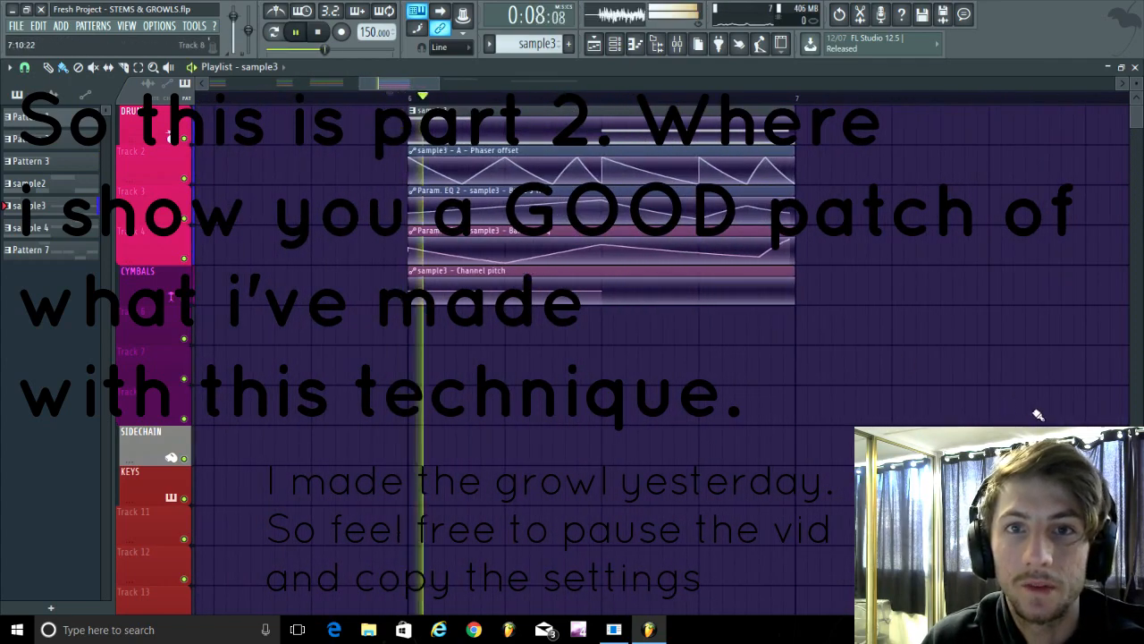
pyautogui.press('space')
pyautogui.scroll(-2, 396, 435)
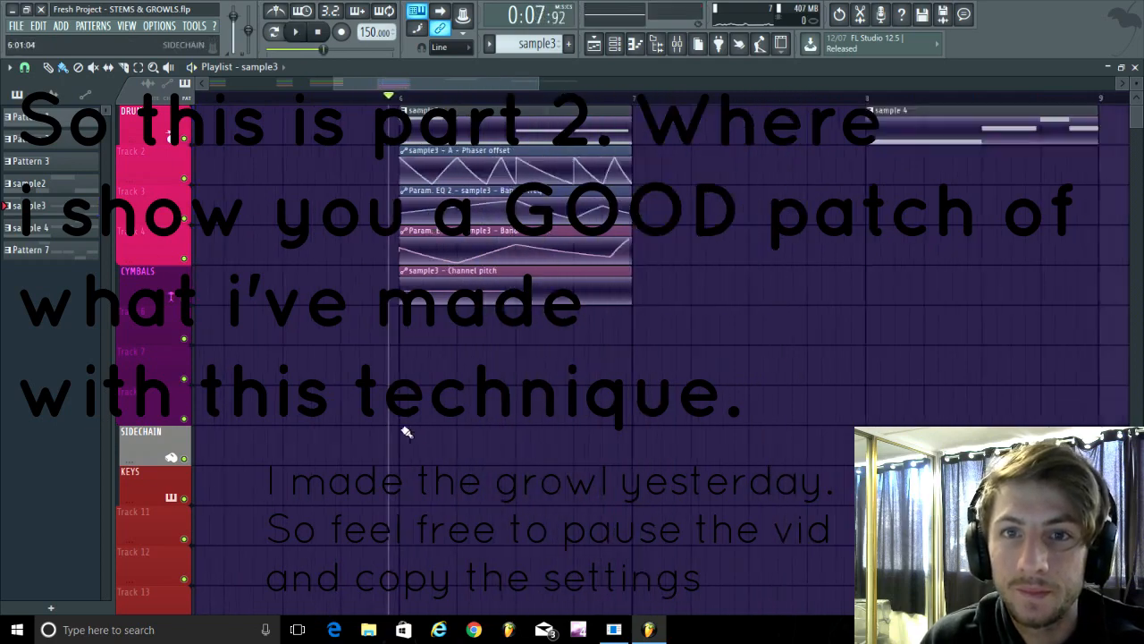
pyautogui.click(615, 43)
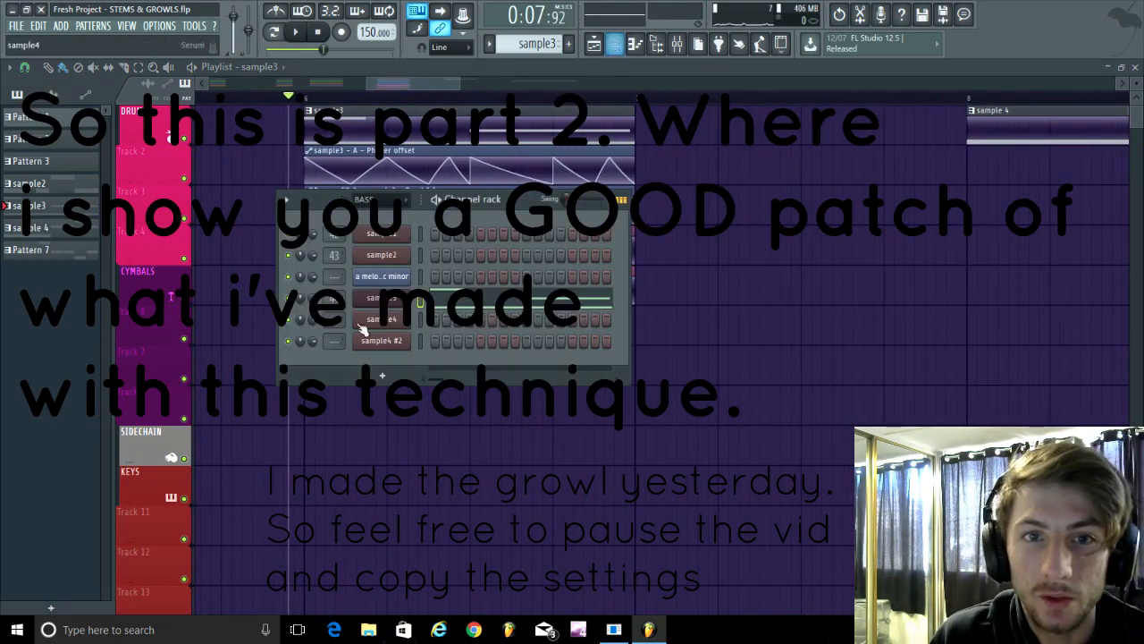
pyautogui.rightClick(503, 533)
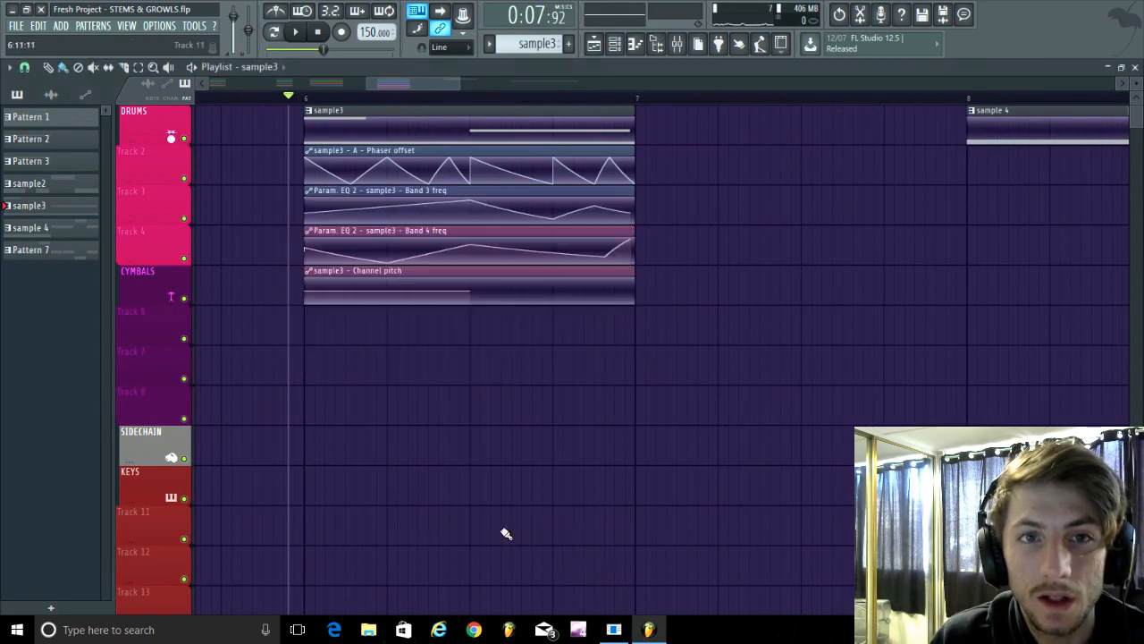
pyautogui.scroll(4, 417, 495)
pyautogui.scroll(3, 408, 506)
pyautogui.scroll(-1, 411, 501)
pyautogui.scroll(-2, 438, 111)
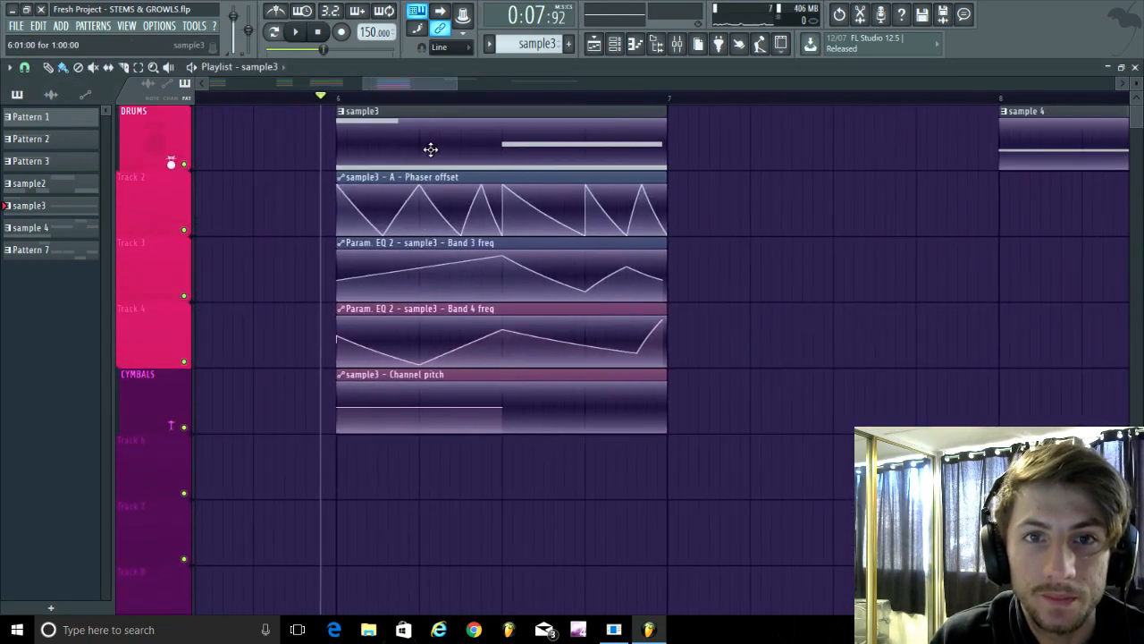
# Examine sample3's piano roll notes and audition how the G4 and D4 slide notes bend the sustained A3 note.
pyautogui.doubleClick(429, 147)
pyautogui.scroll(2, 89, 100)
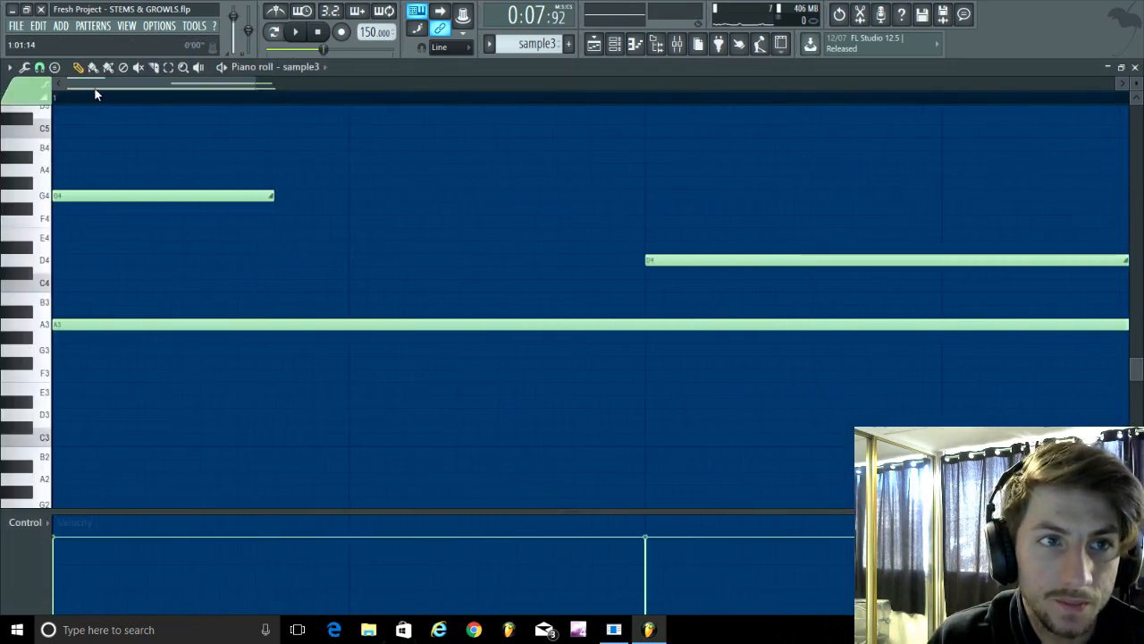
pyautogui.scroll(1, 55, 144)
pyautogui.scroll(1, 208, 196)
pyautogui.scroll(1, 340, 243)
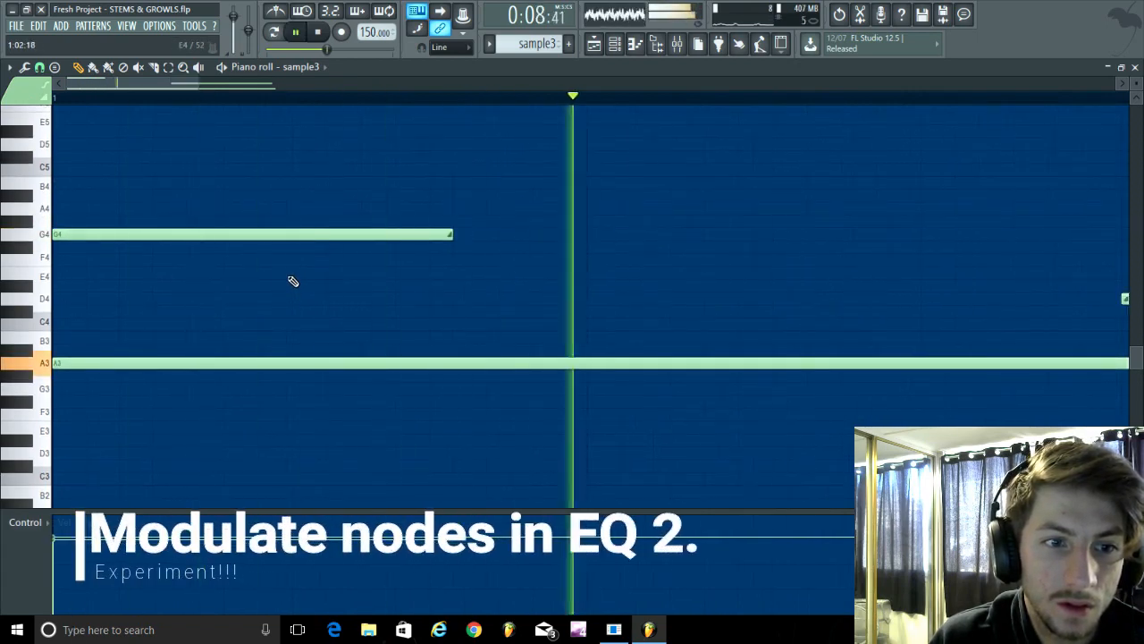
pyautogui.keyDown('ctrl'); pyautogui.scroll(-4, 294, 284); pyautogui.keyUp('ctrl')
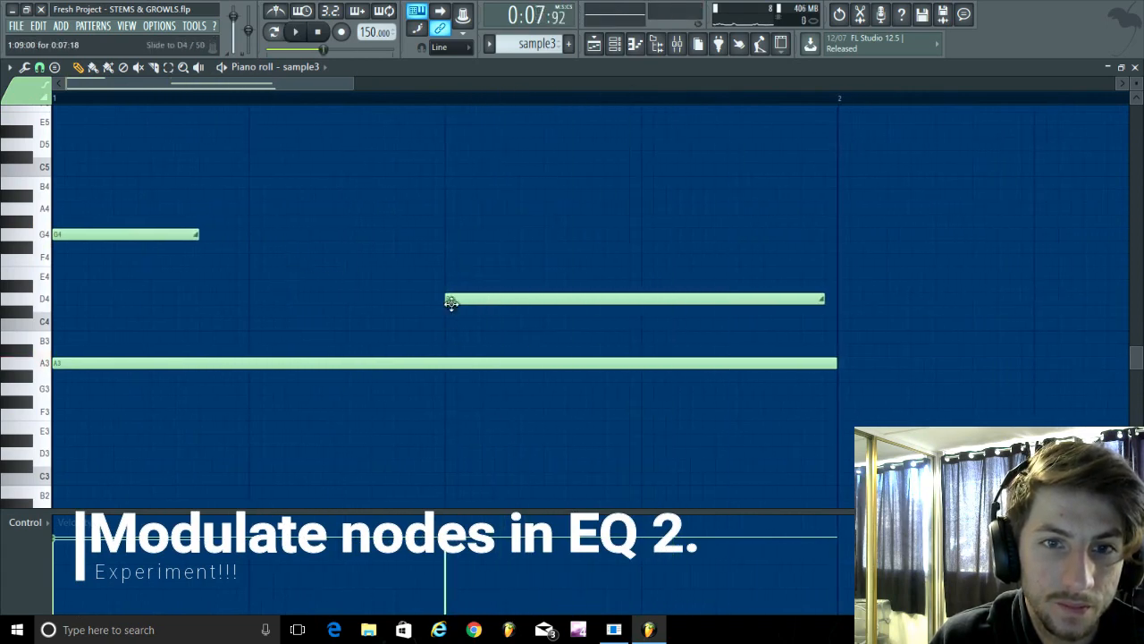
pyautogui.press('space')
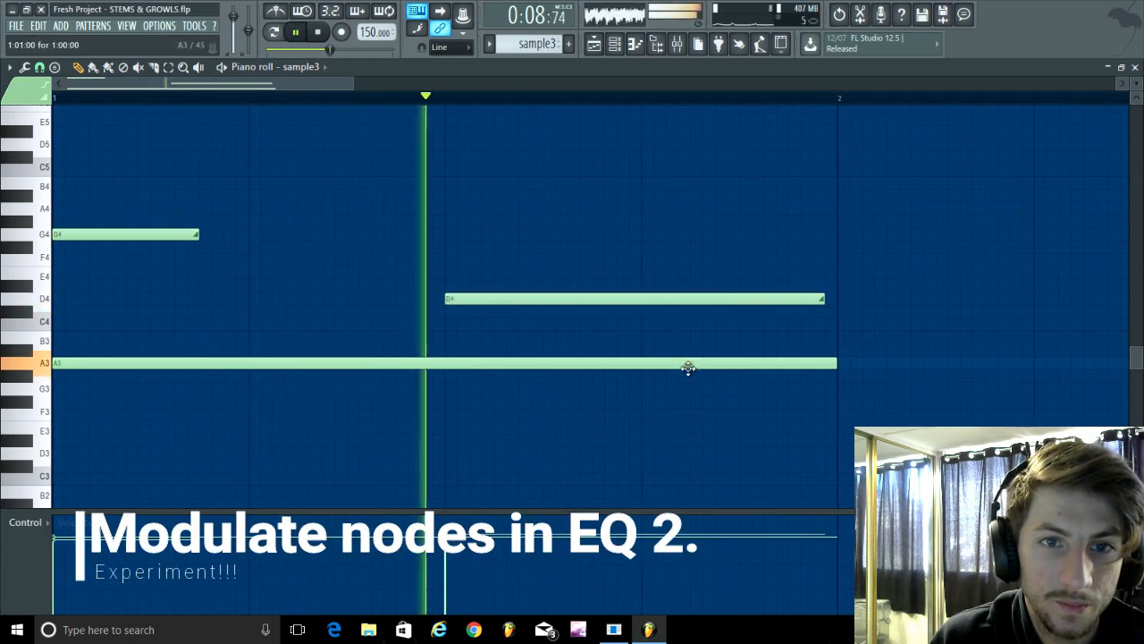
pyautogui.keyDown('ctrl'); pyautogui.scroll(-5, 491, 296); pyautogui.keyUp('ctrl')
pyautogui.press('space')
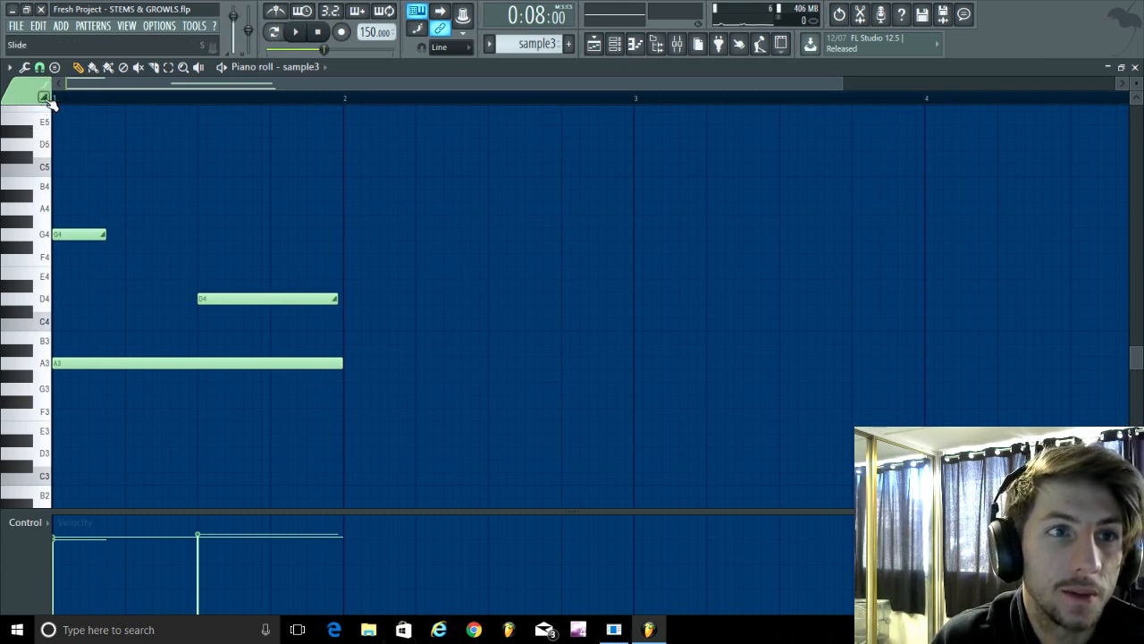
# Place a trial slide note on A#4 in bar 2 of sample3's piano roll, and delete it.
pyautogui.click(400, 195)
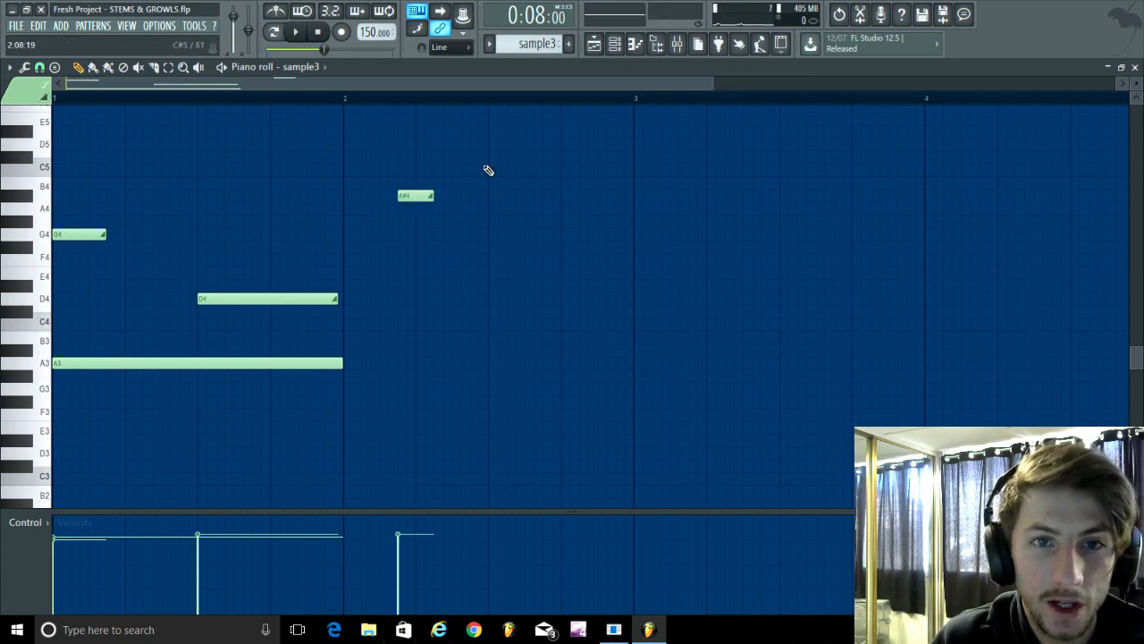
pyautogui.moveTo(409, 195); pyautogui.dragTo(241, 375)
pyautogui.rightClick(250, 377)
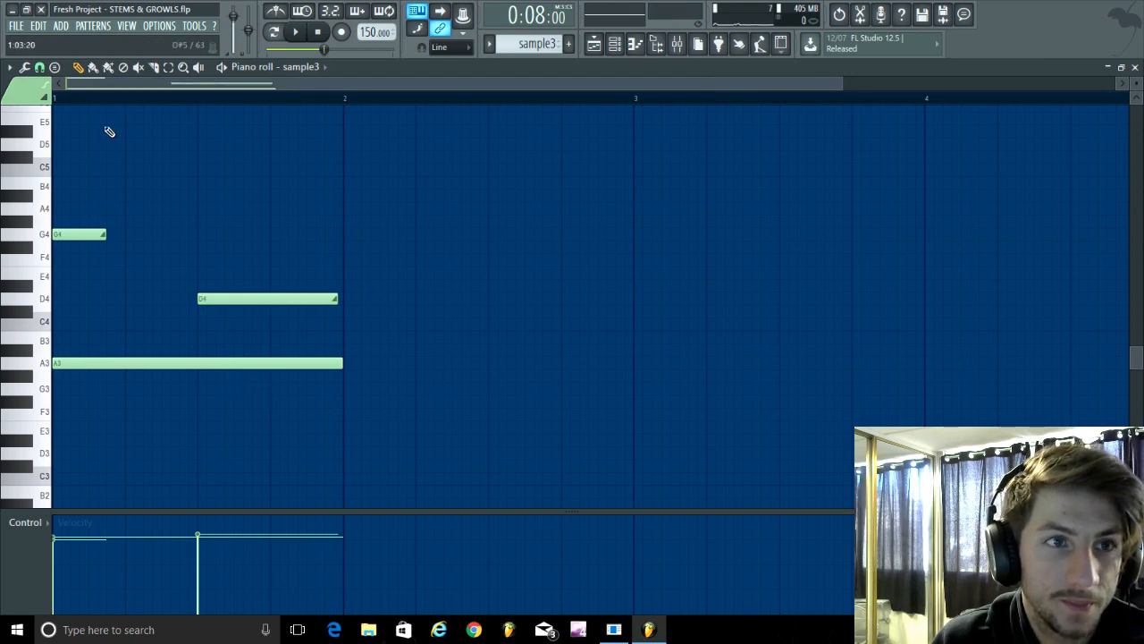
# Replay sample3's A3 note with its slides, and open its Harmor patch to inspect the pitch articulator and effects settings.
pyautogui.press('space')
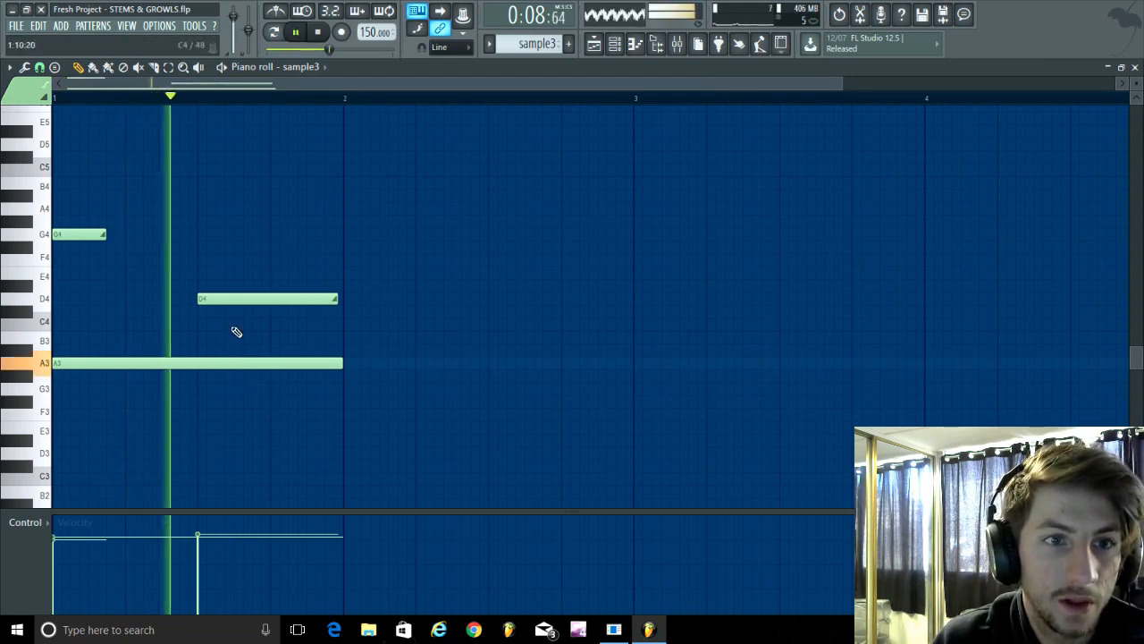
pyautogui.press('space')
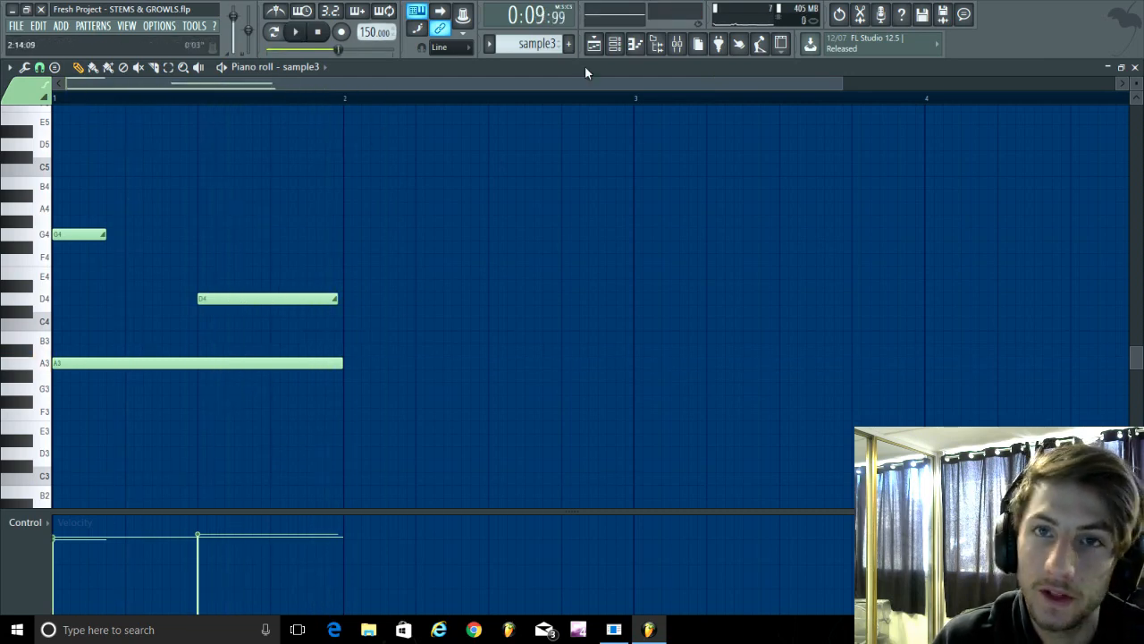
pyautogui.click(614, 43)
pyautogui.click(410, 277)
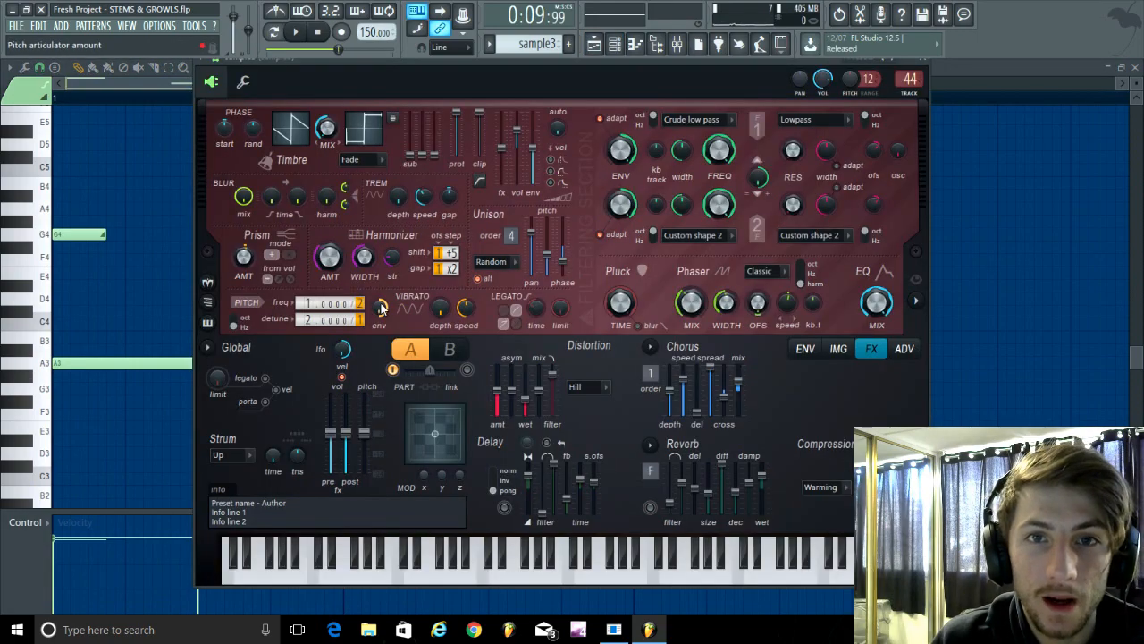
pyautogui.moveTo(686, 79); pyautogui.dragTo(667, 78)
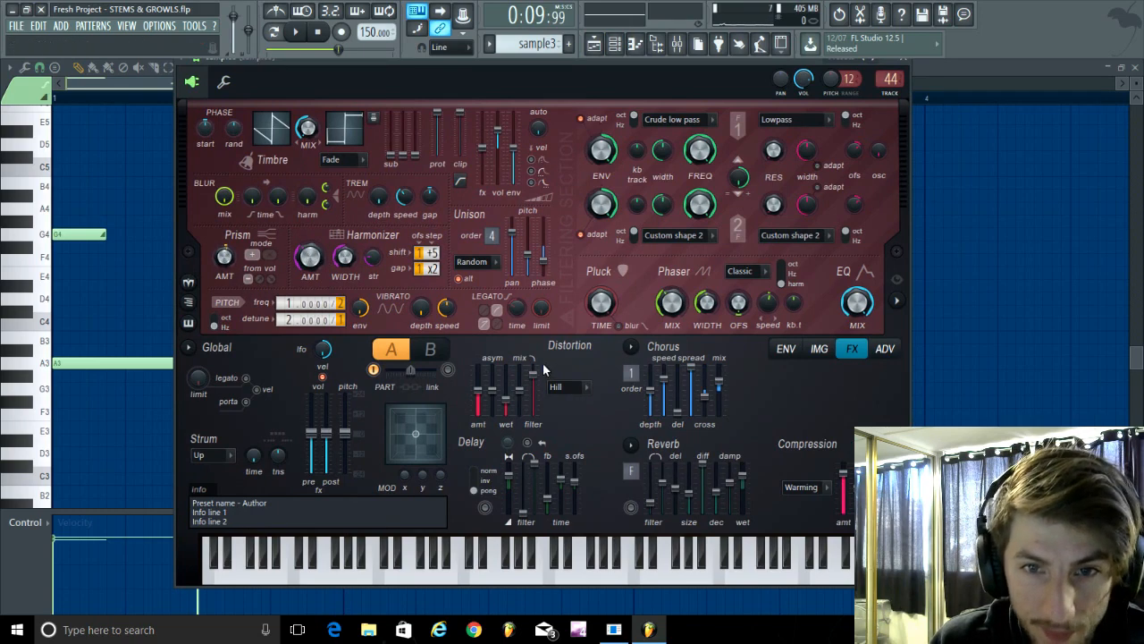
# Examine Harmor's Prism amount envelope, the available articulation targets and the image section, and return to the effects settings.
pyautogui.click(786, 349)
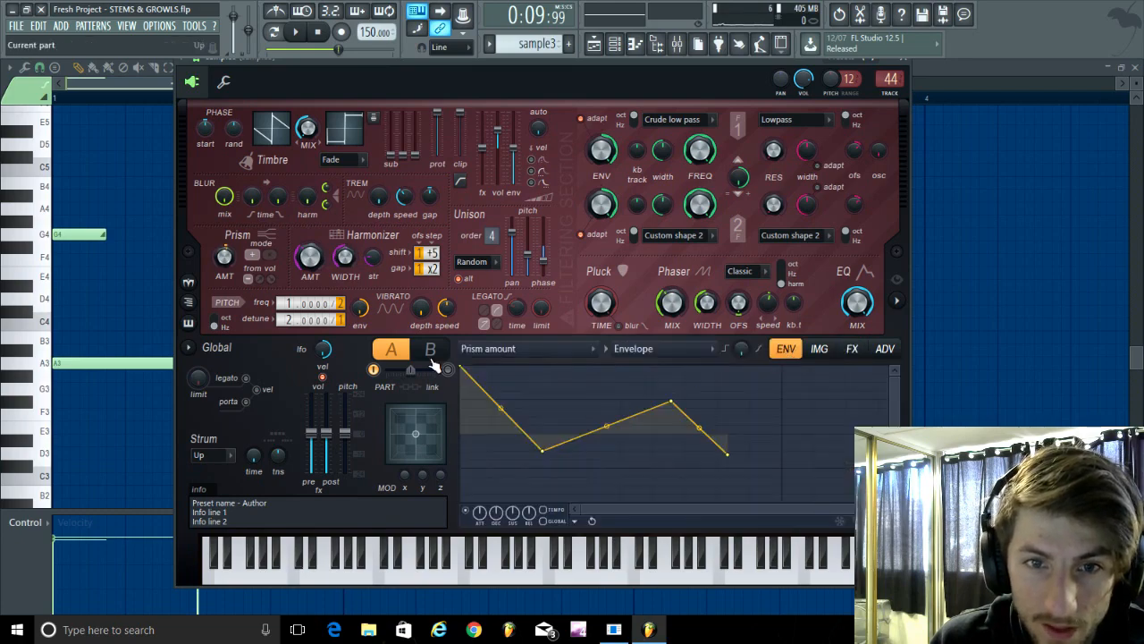
pyautogui.click(526, 351)
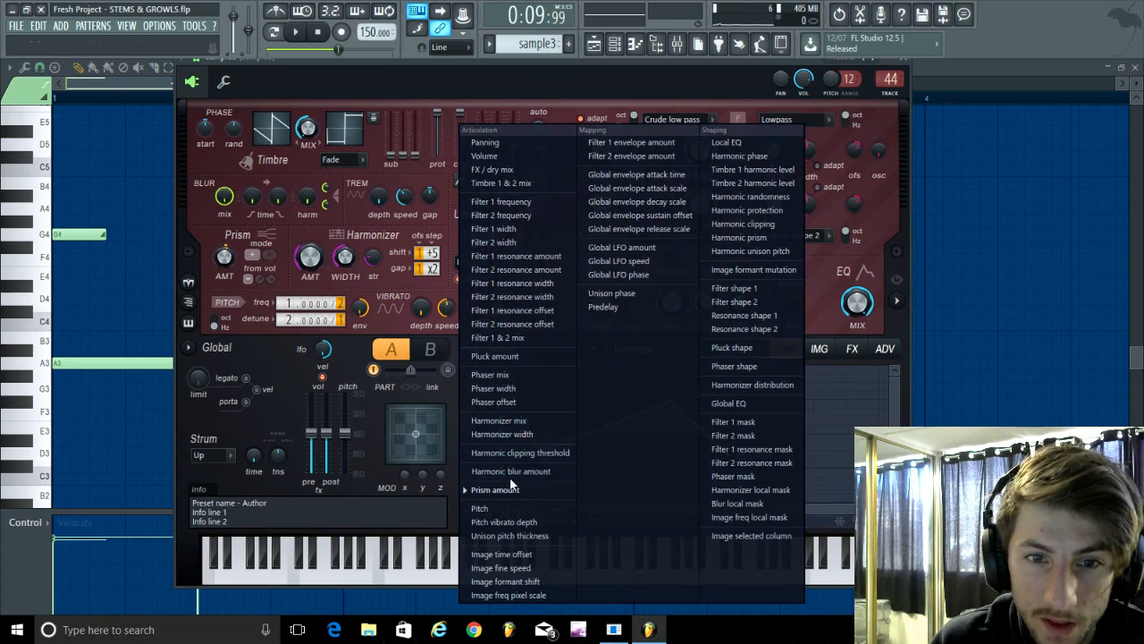
pyautogui.click(391, 76)
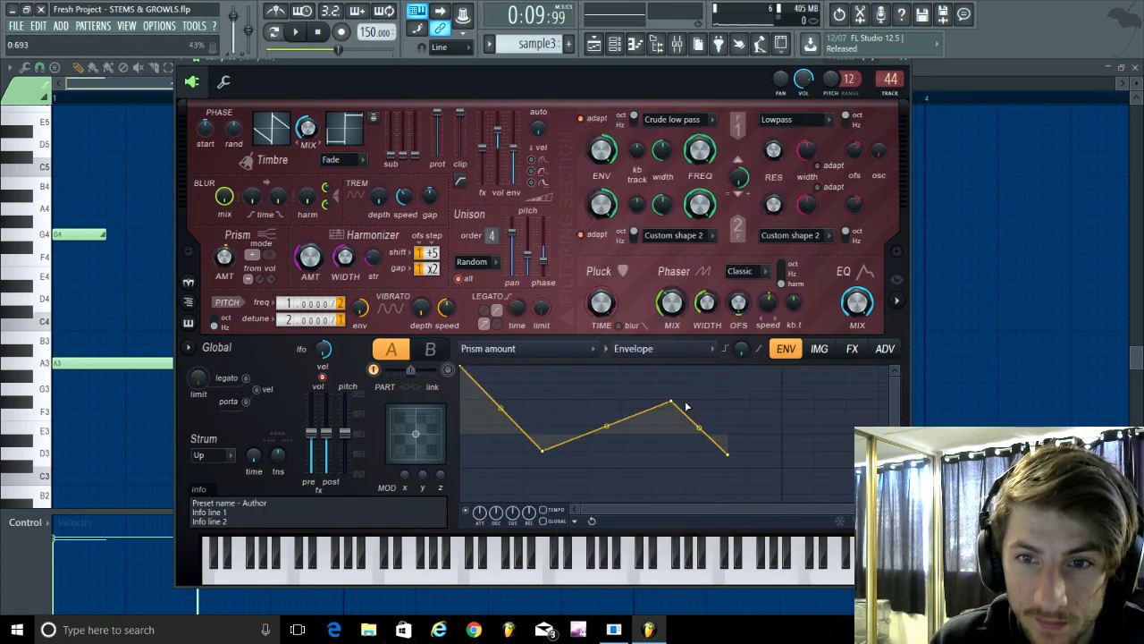
pyautogui.click(817, 349)
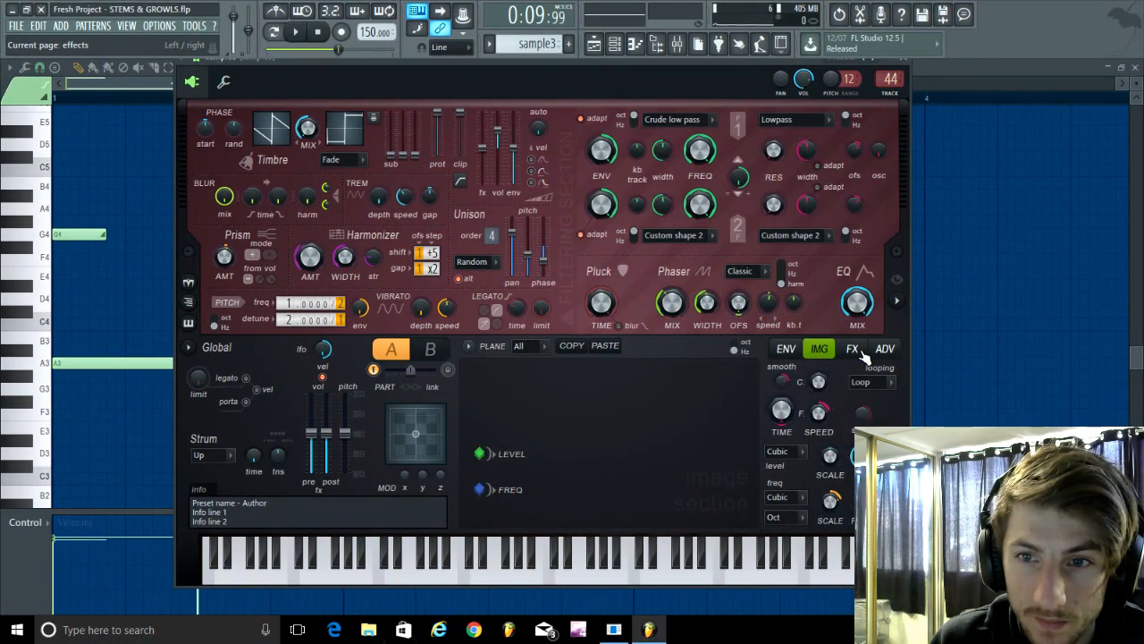
pyautogui.click(854, 351)
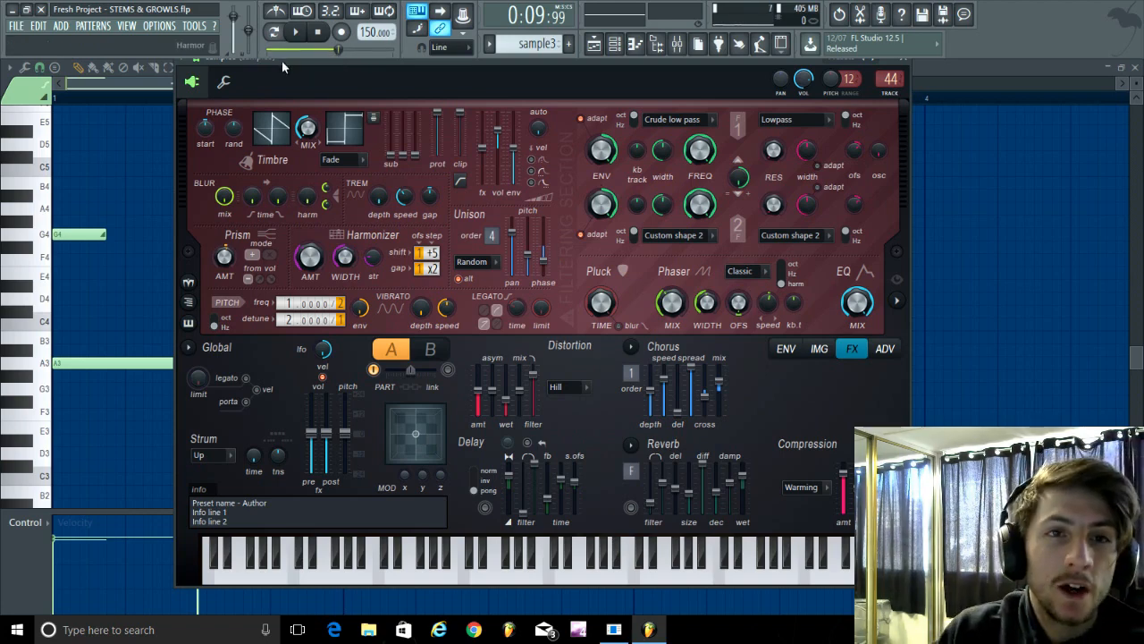
# Show Harmor's spectrum display and play sample3 from bar 1 to watch how the slide notes bend the harmonics.
pyautogui.click(897, 302)
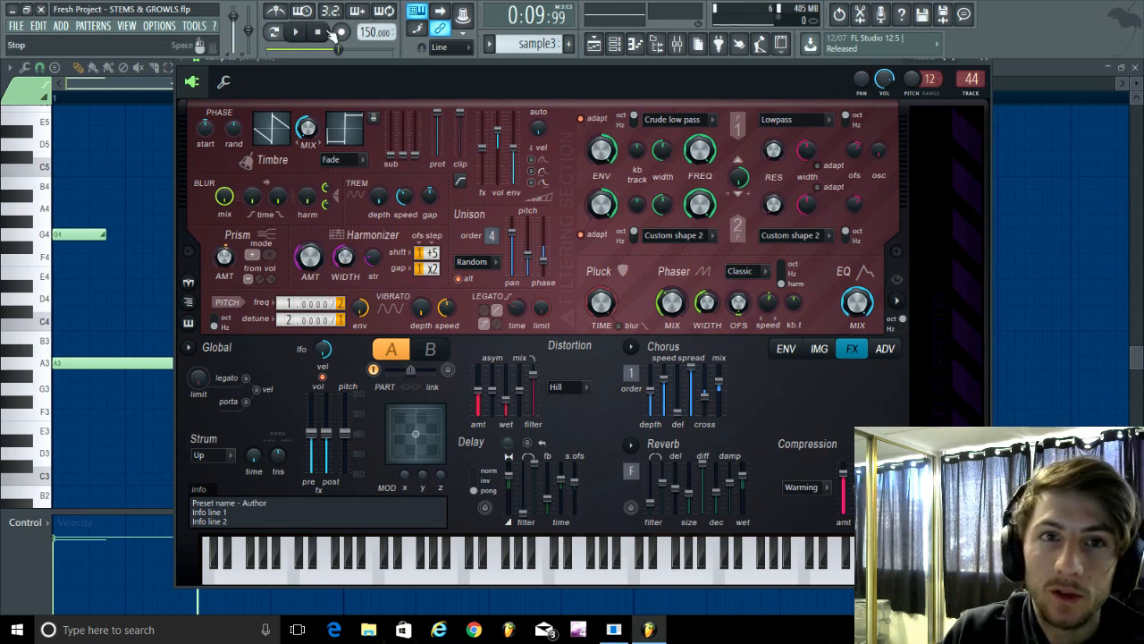
pyautogui.press('space')
pyautogui.click(61, 98)
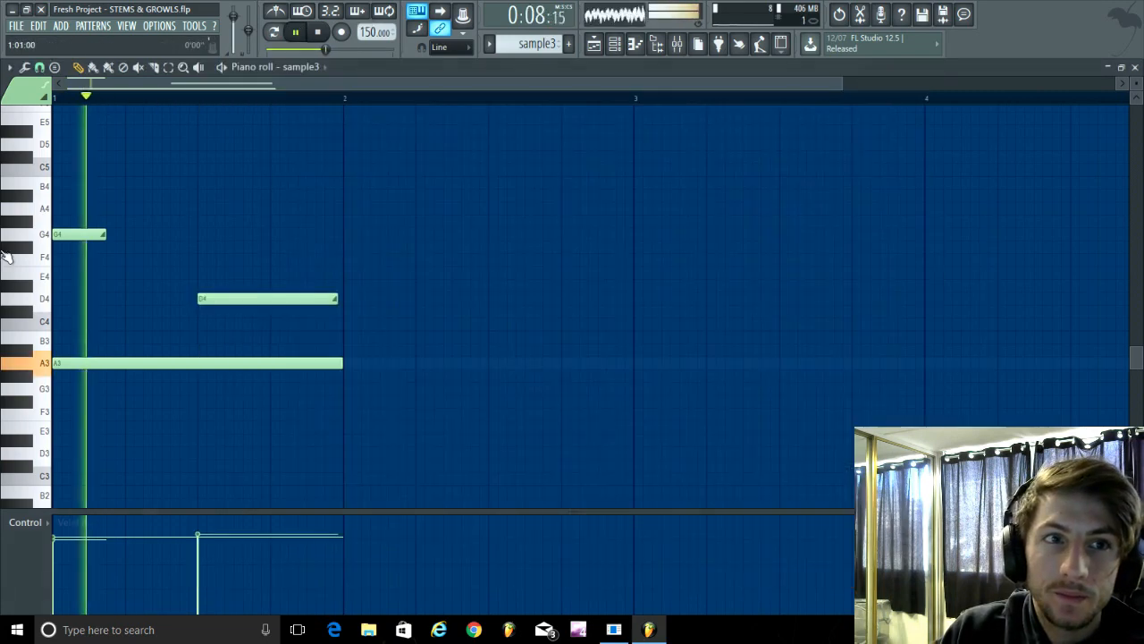
pyautogui.press('space')
pyautogui.click(614, 43)
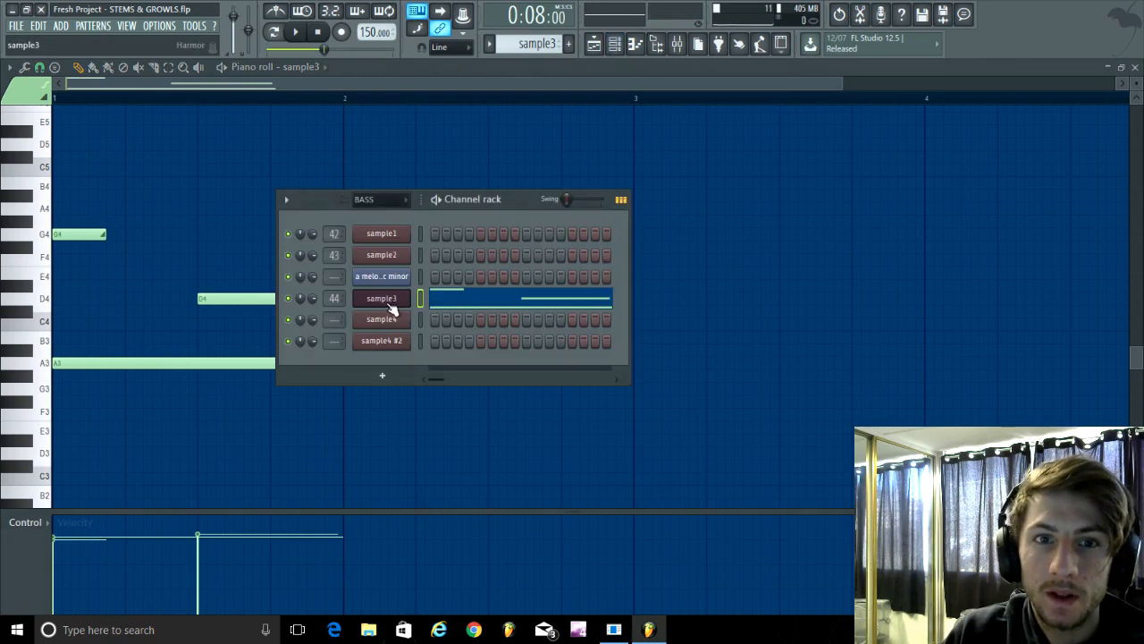
pyautogui.click(375, 304)
pyautogui.press('space')
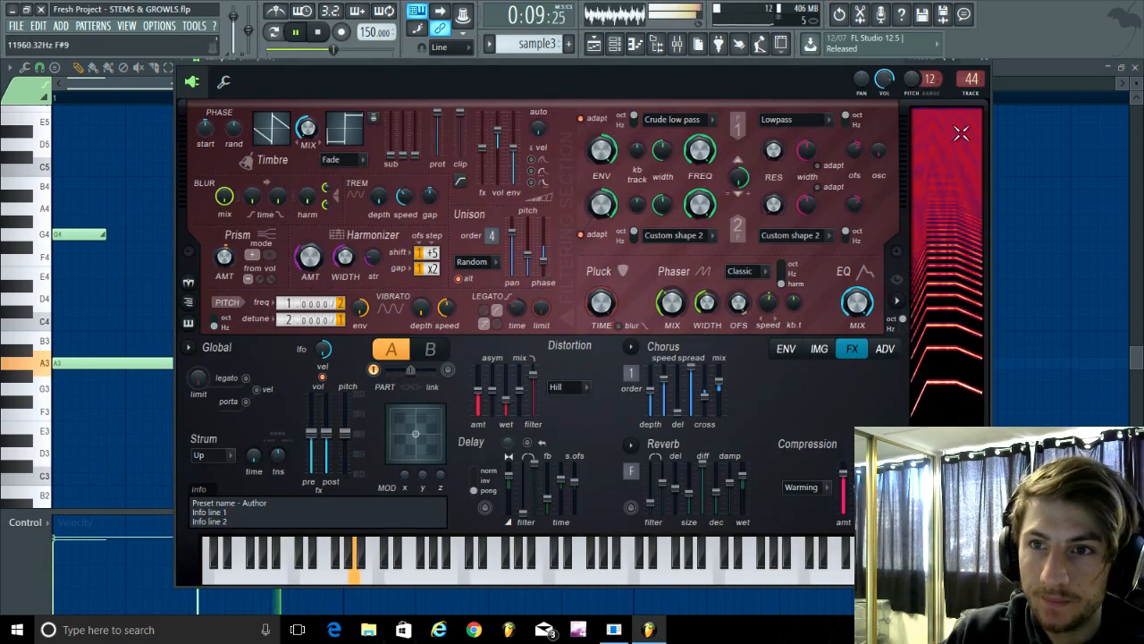
pyautogui.press('space')
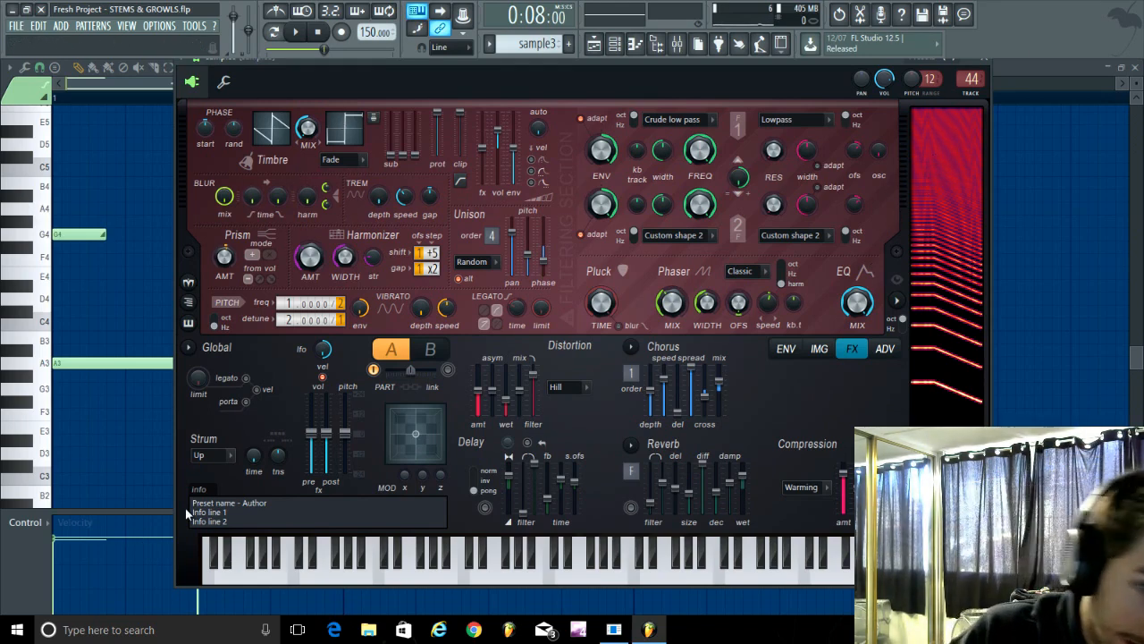
# Open Fruity parametric EQ 2 on sample3's mixer track 44 and play the growl to watch its automated bands move.
pyautogui.click(676, 43)
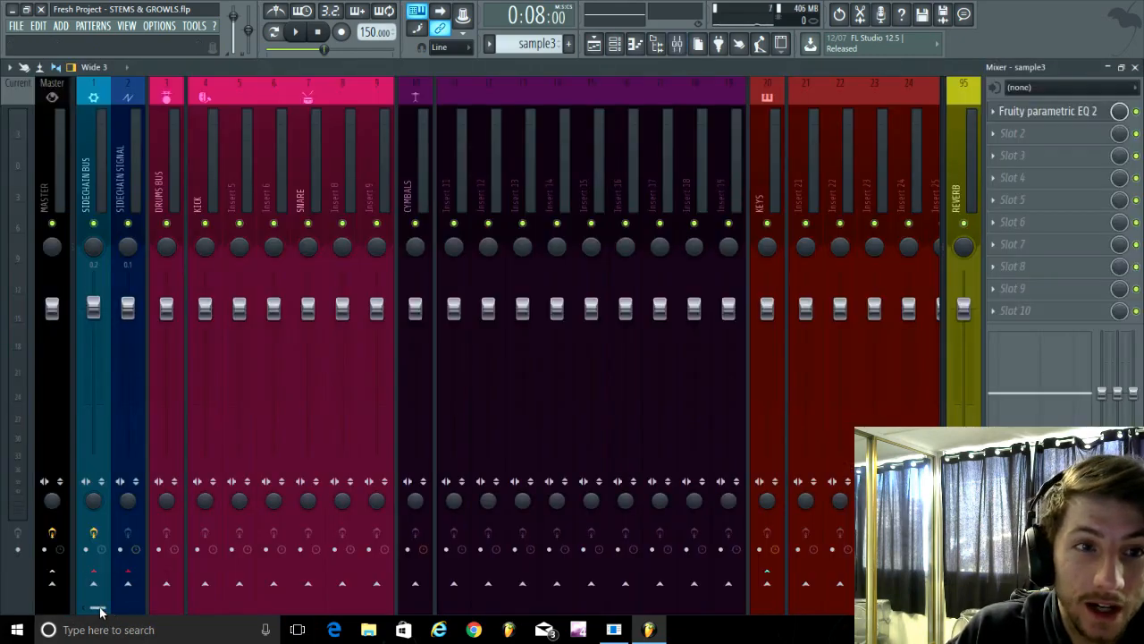
pyautogui.moveTo(100, 610); pyautogui.dragTo(465, 569)
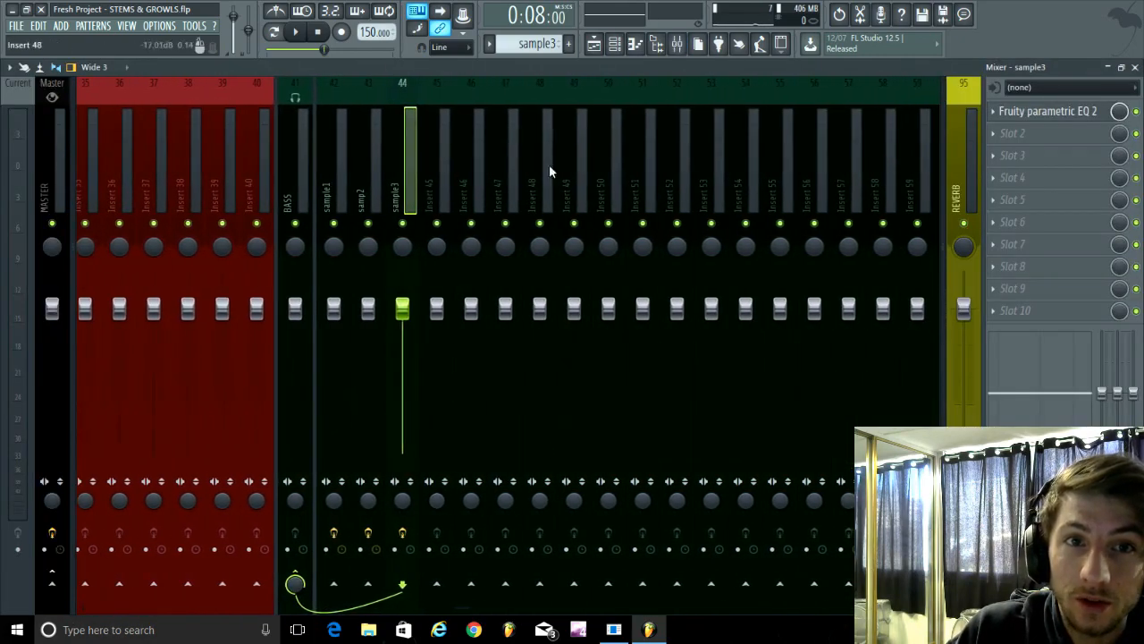
pyautogui.click(1065, 108)
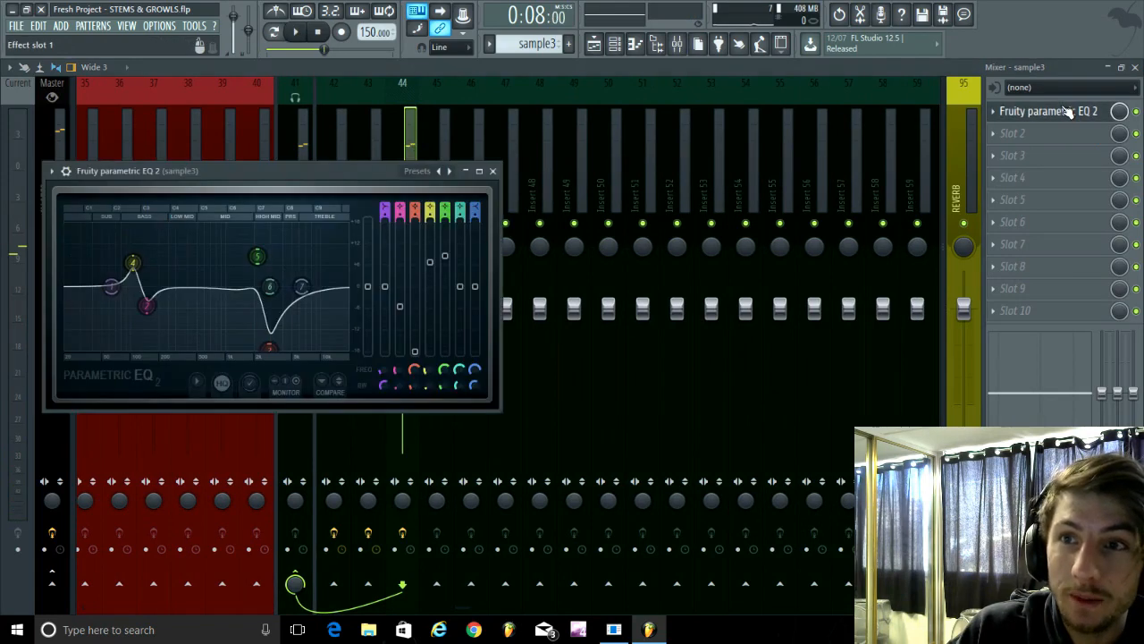
pyautogui.moveTo(403, 171); pyautogui.dragTo(640, 142)
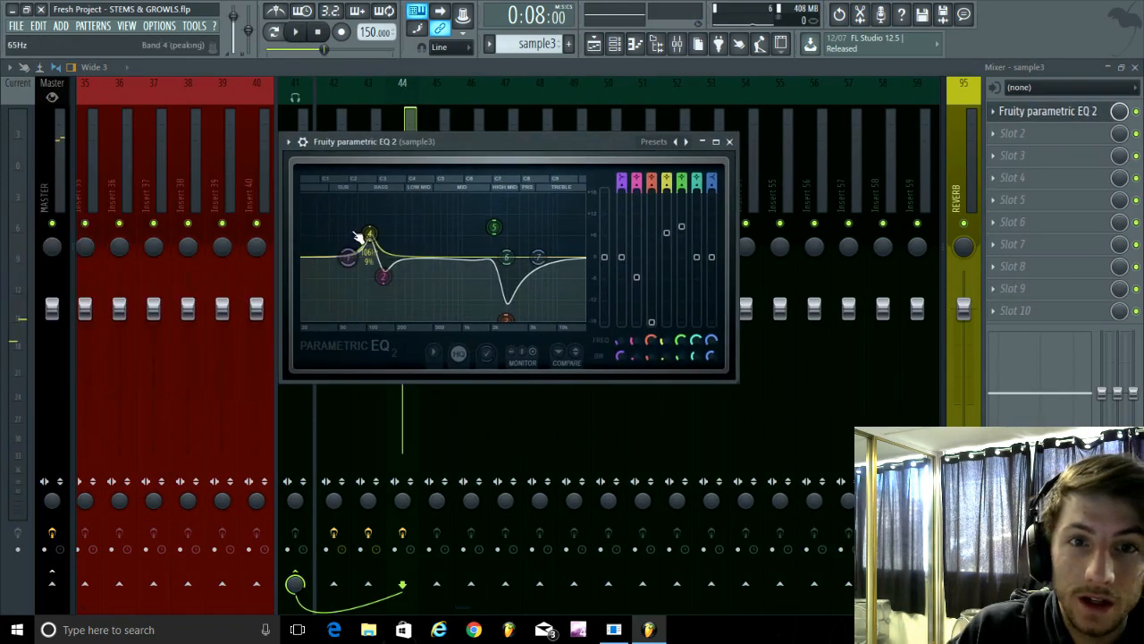
pyautogui.moveTo(494, 140); pyautogui.dragTo(516, 142)
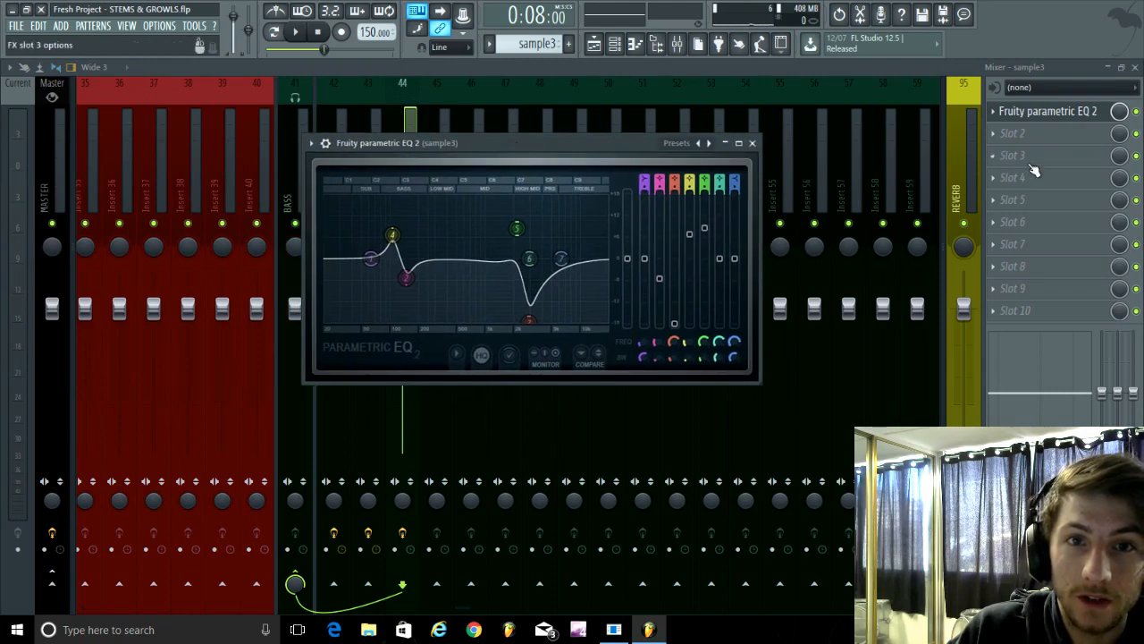
pyautogui.press('space')
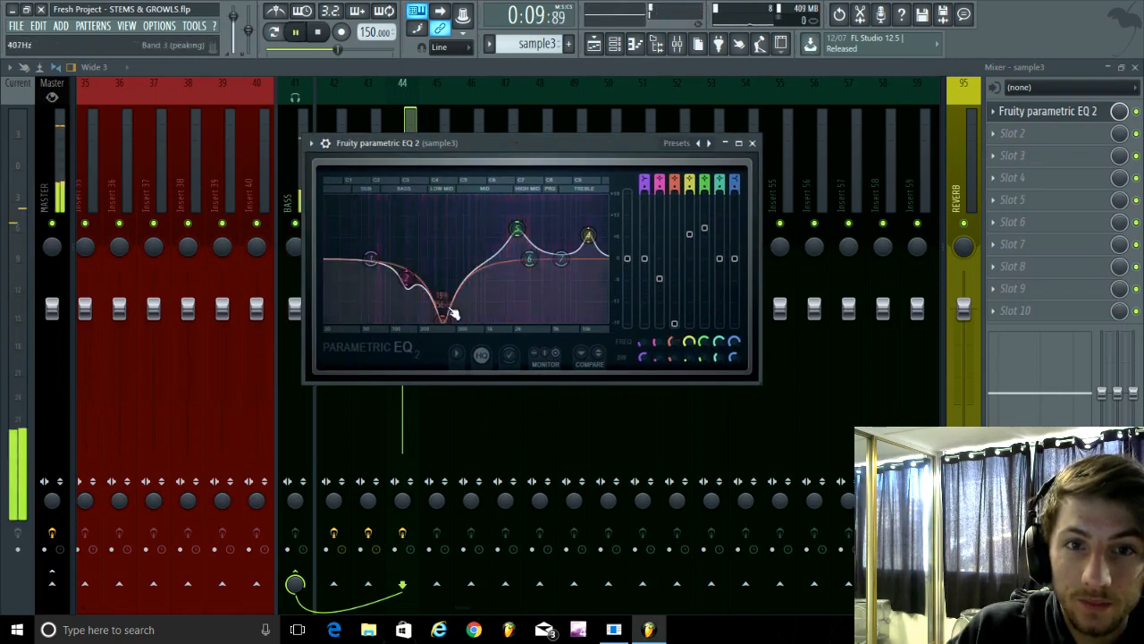
pyautogui.press('space')
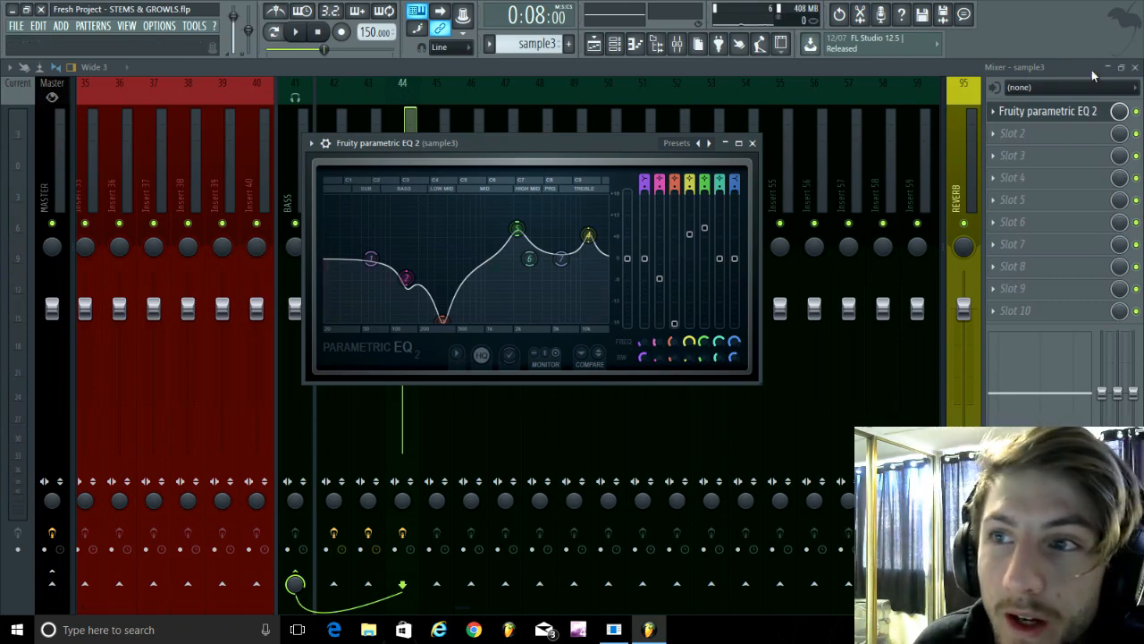
# Close the mixer and piano roll and replay the sample3 growl alongside its automation clips in the playlist.
pyautogui.click(1135, 68)
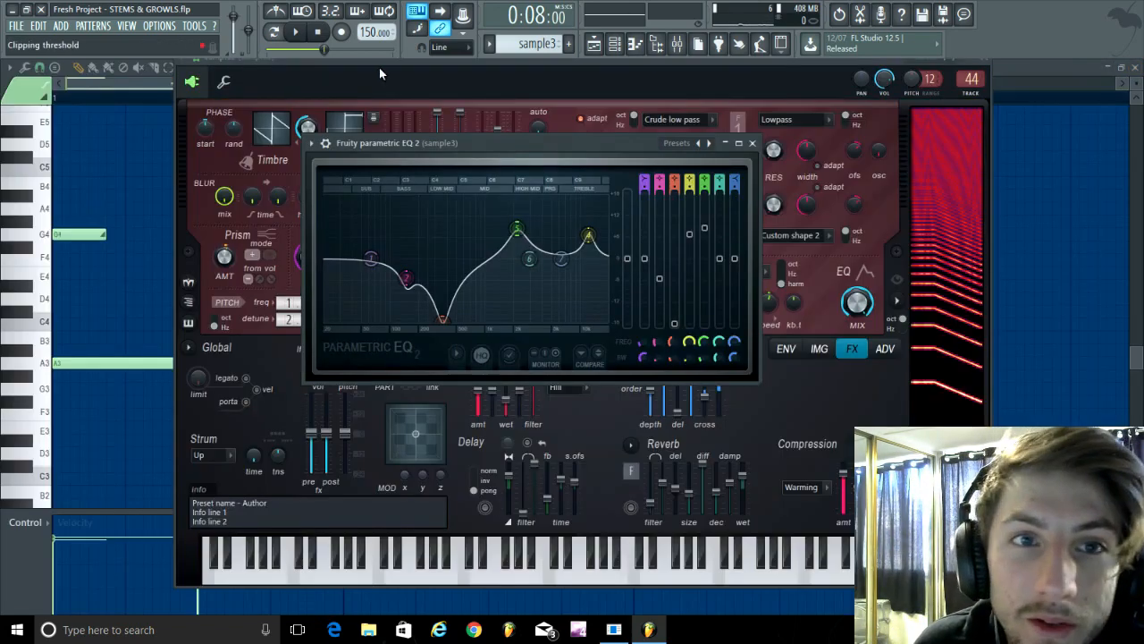
pyautogui.click(1135, 69)
pyautogui.rightClick(1087, 210)
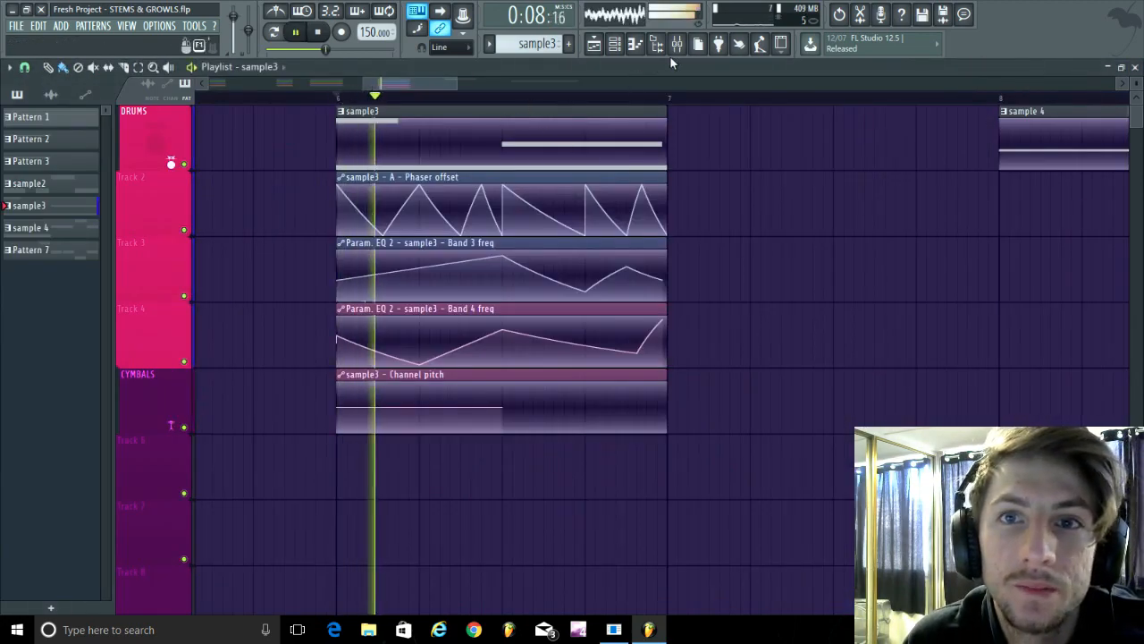
# Load Fruity Parametric EQ 2 into slot 1 of mixer Insert 45.
pyautogui.press('F9')
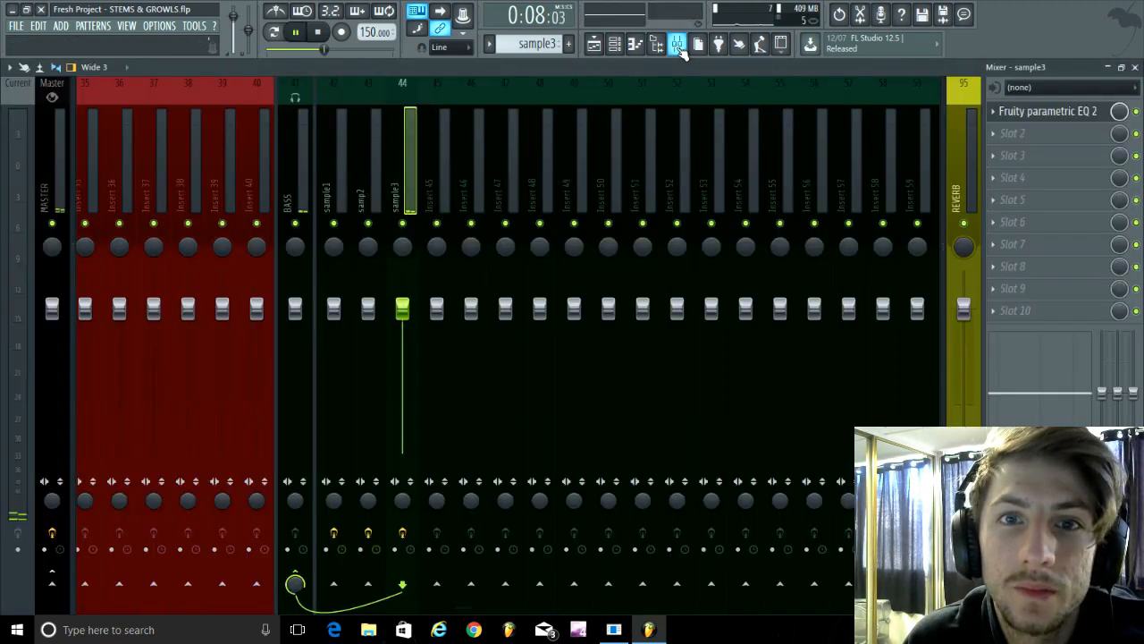
pyautogui.click(447, 138)
pyautogui.click(1001, 112)
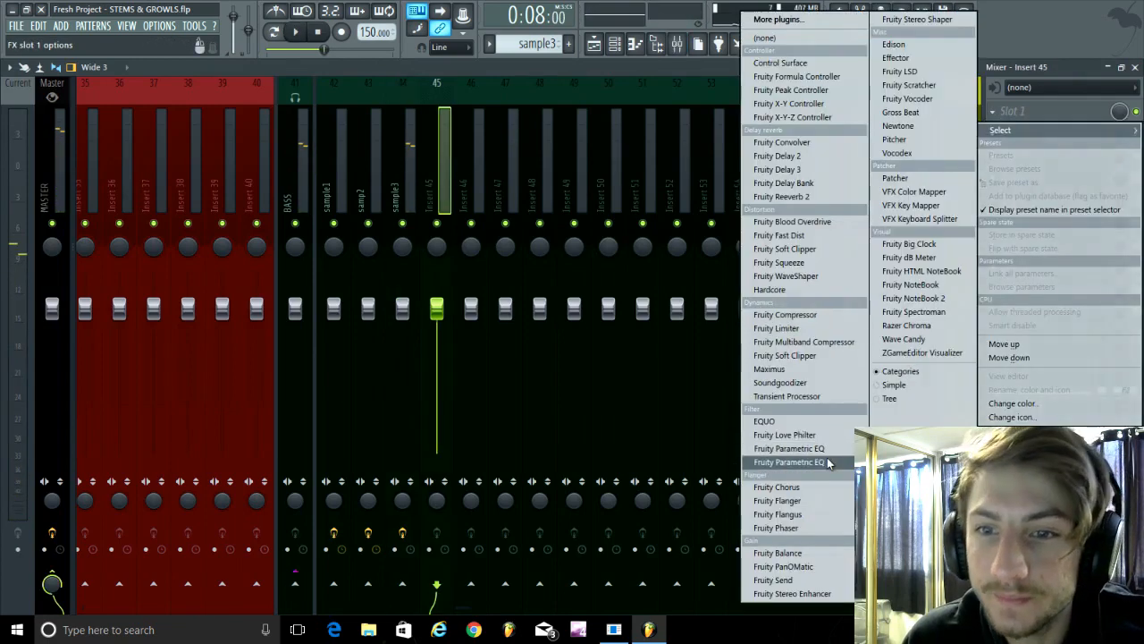
pyautogui.click(791, 461)
pyautogui.moveTo(351, 207); pyautogui.dragTo(467, 195)
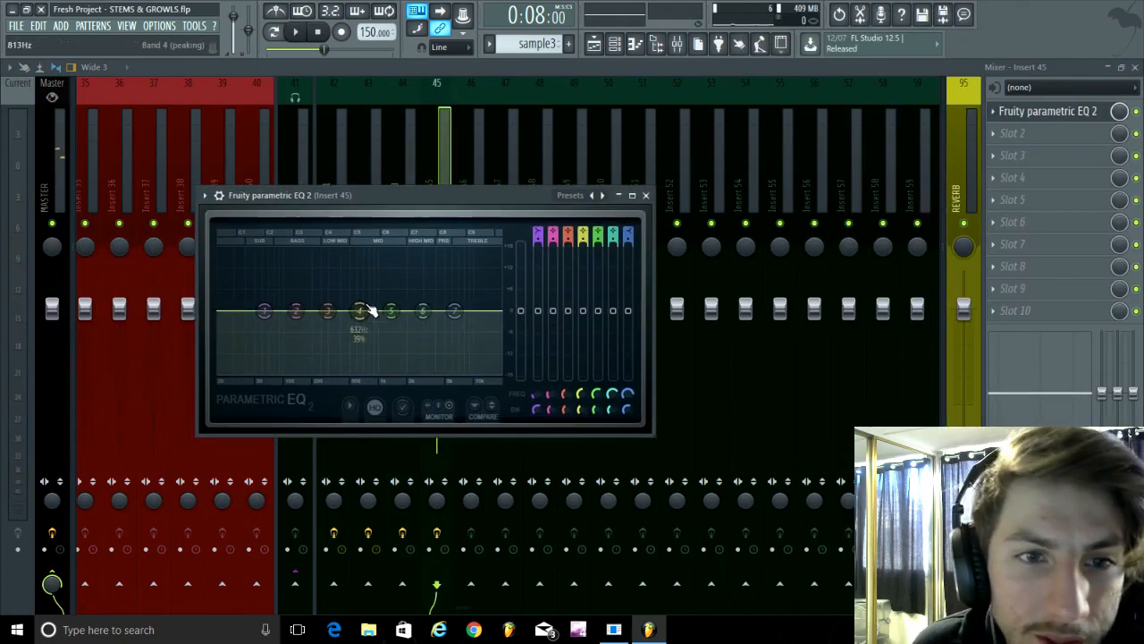
# Shape Insert 45's EQ with boosts on bands 3 and 5 and a deep cut on band 4 between them.
pyautogui.moveTo(339, 313); pyautogui.dragTo(329, 296)
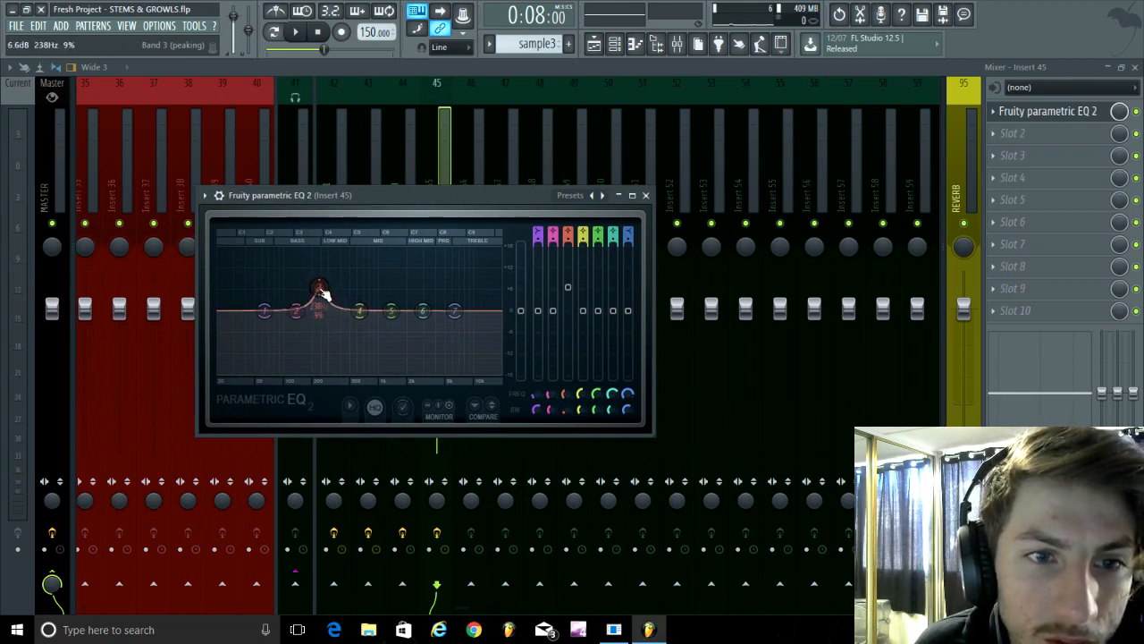
pyautogui.moveTo(393, 312); pyautogui.dragTo(351, 356)
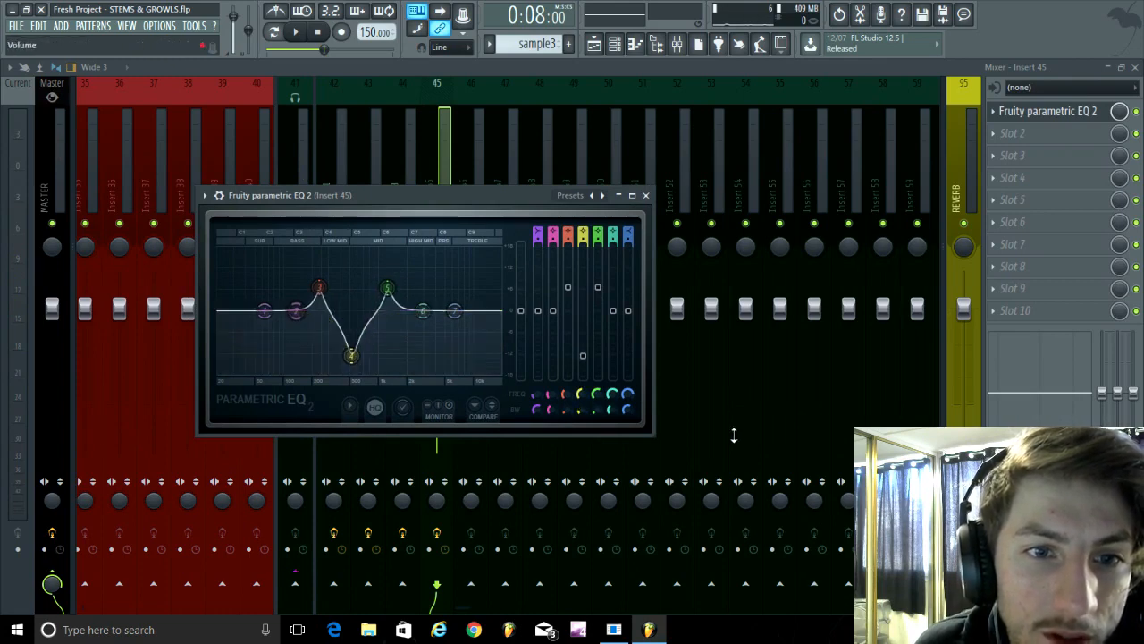
pyautogui.moveTo(320, 291); pyautogui.dragTo(307, 284)
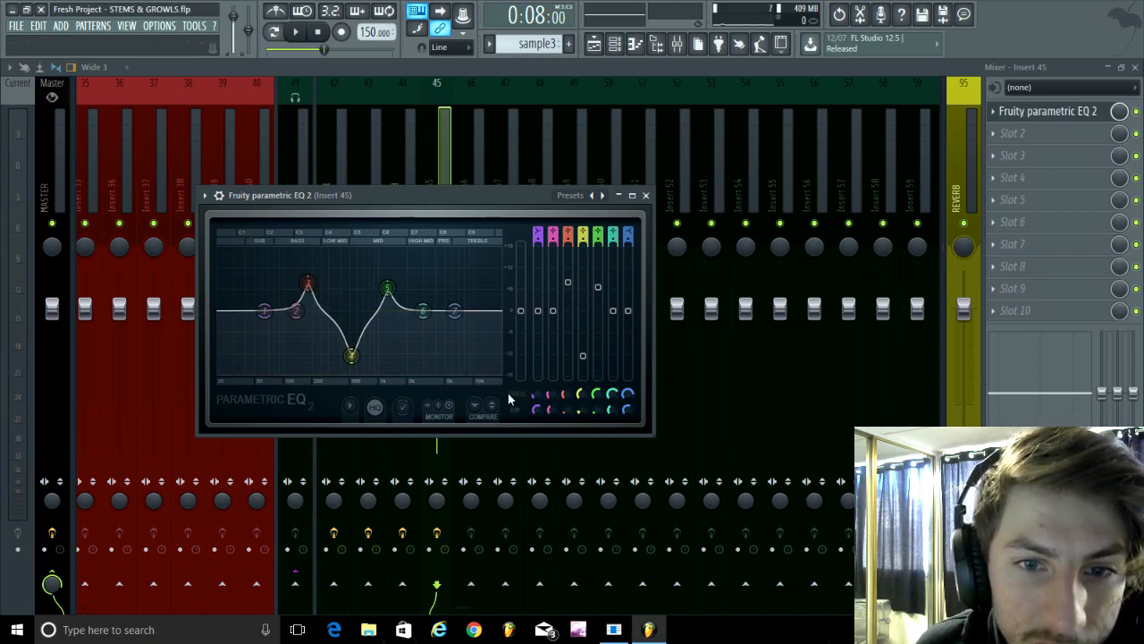
# Sweep band 3's frequency up to band 4, check its automation clip option, and close the EQ and mixer.
pyautogui.moveTo(563, 399)
pyautogui.mouseDown()
pyautogui.moveTo(563, 367)
pyautogui.moveTo(563, 409)
pyautogui.moveTo(563, 382)
pyautogui.moveTo(563, 399)
pyautogui.mouseUp()
pyautogui.rightClick(563, 400)
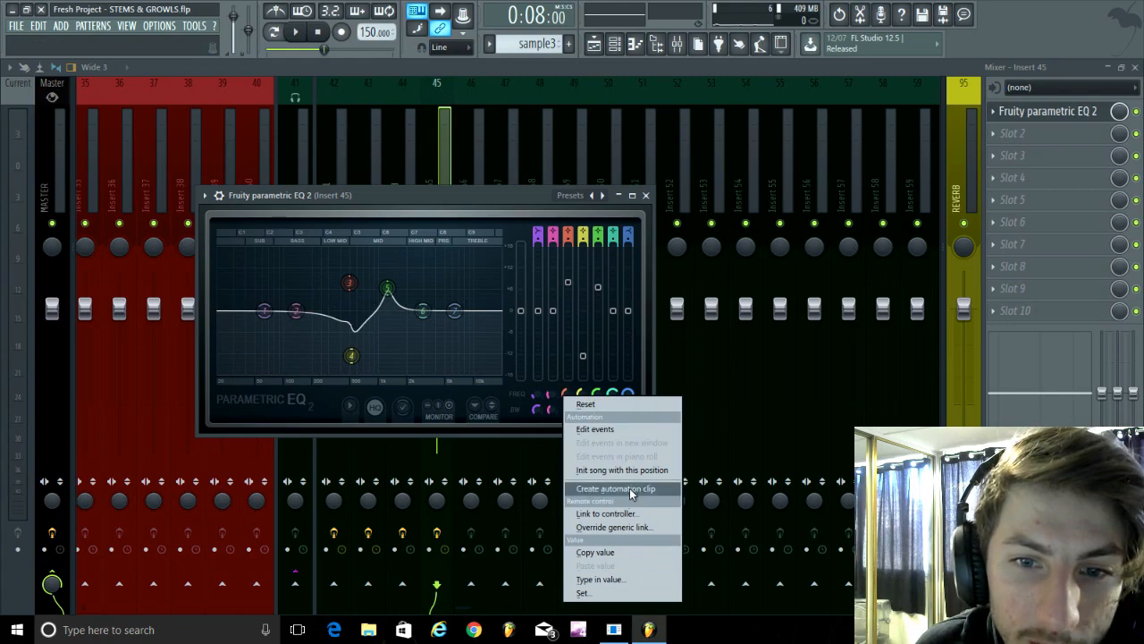
pyautogui.click(511, 210)
pyautogui.click(1137, 69)
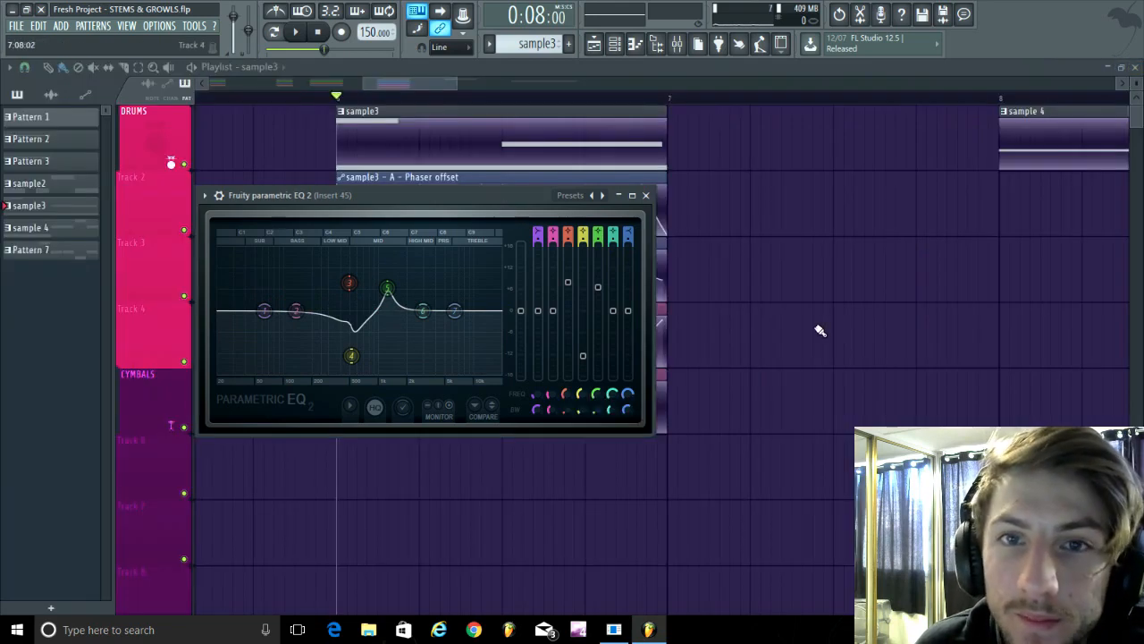
pyautogui.click(645, 195)
# Take another look at sample3's Harmor patch and replay the growl with its automation clips in the playlist.
pyautogui.click(299, 32)
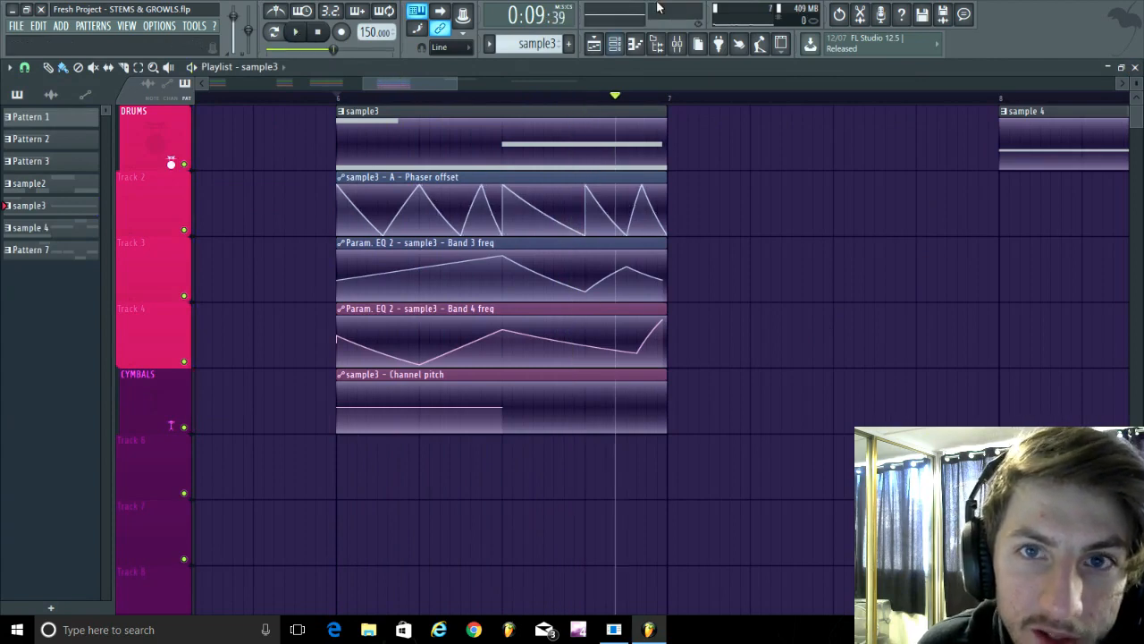
pyautogui.click(617, 47)
pyautogui.click(392, 303)
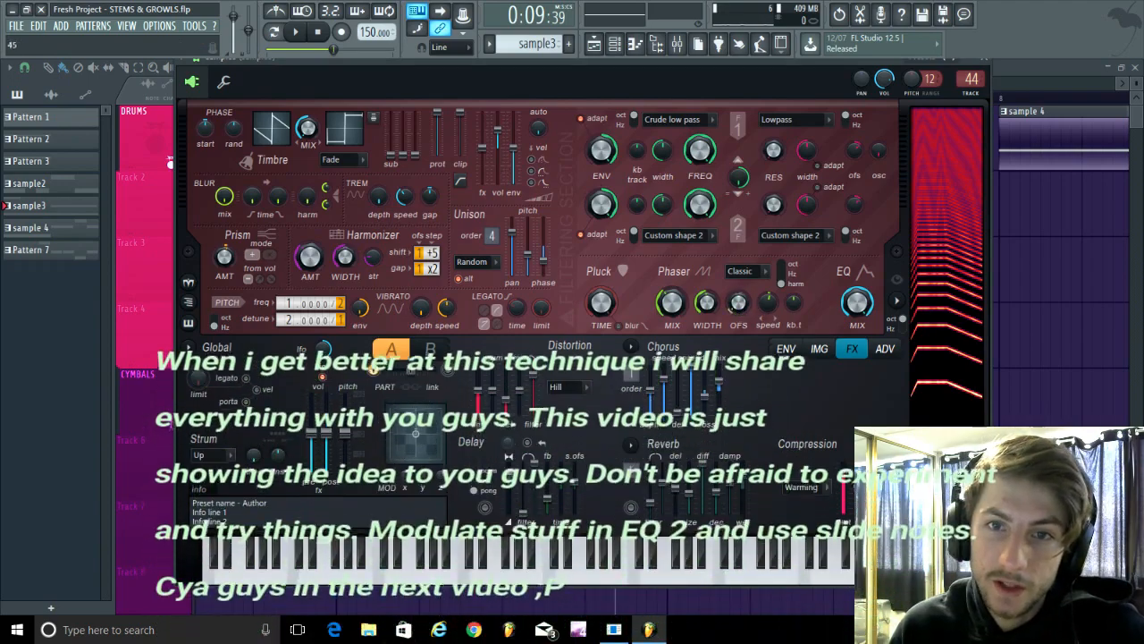
pyautogui.click(988, 68)
pyautogui.scroll(-3, 572, 109)
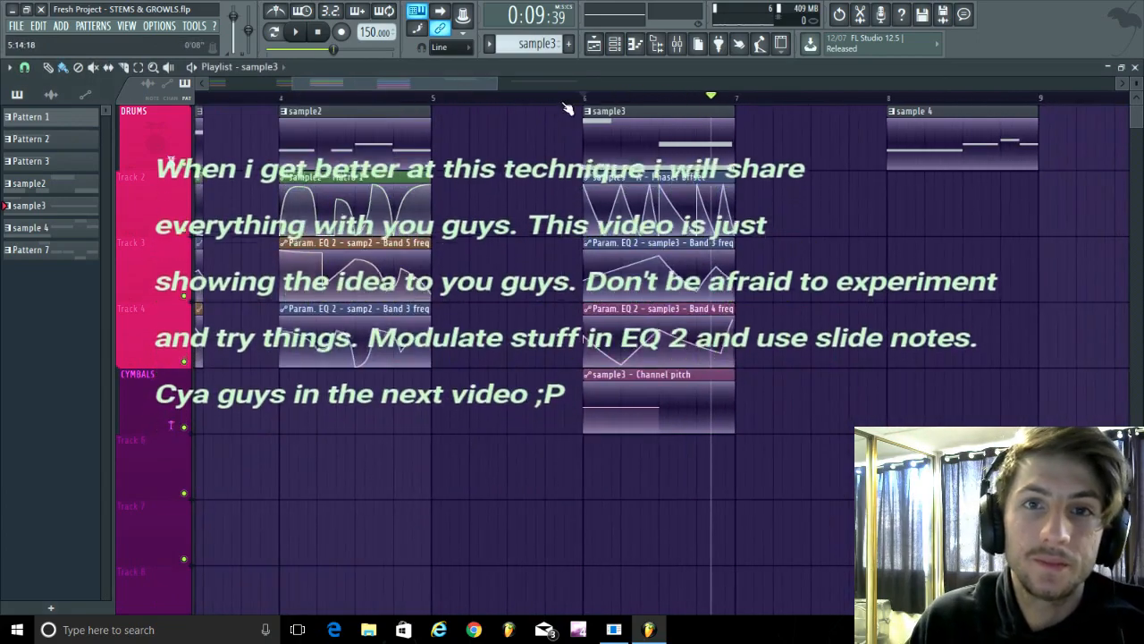
pyautogui.press('space')
pyautogui.scroll(4, 807, 389)
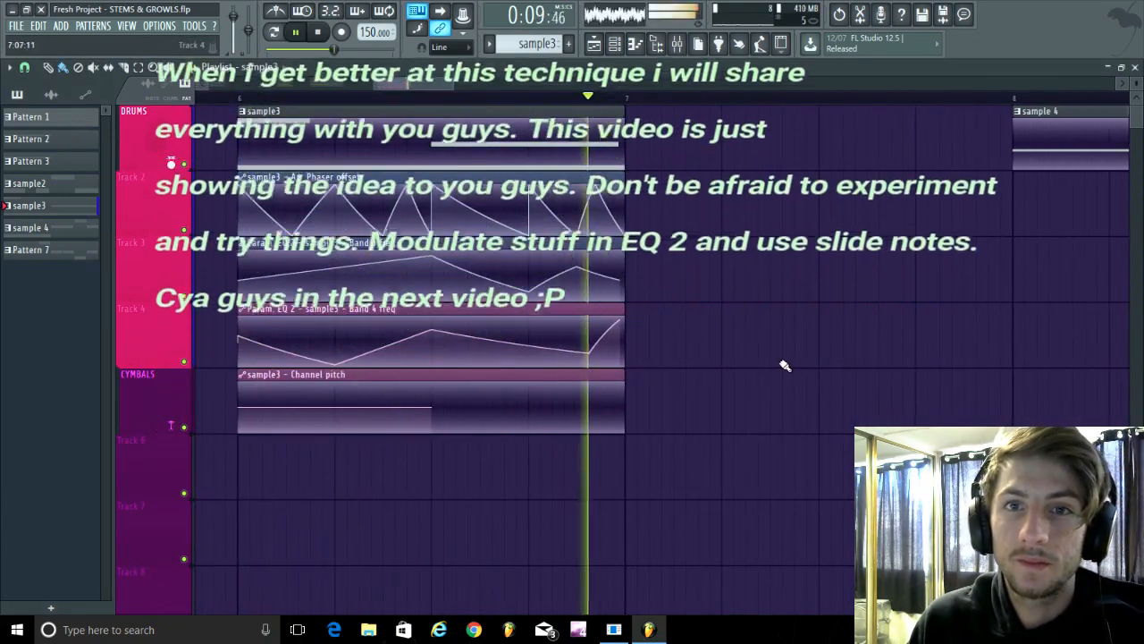
pyautogui.scroll(-2, 760, 368)
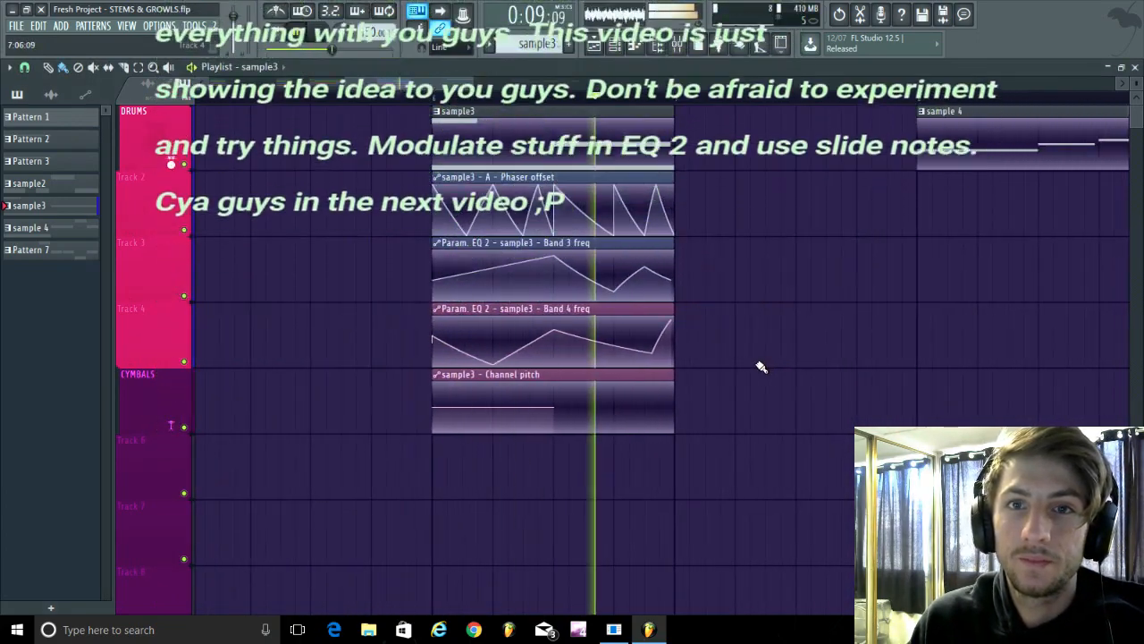
pyautogui.scroll(-2, 759, 366)
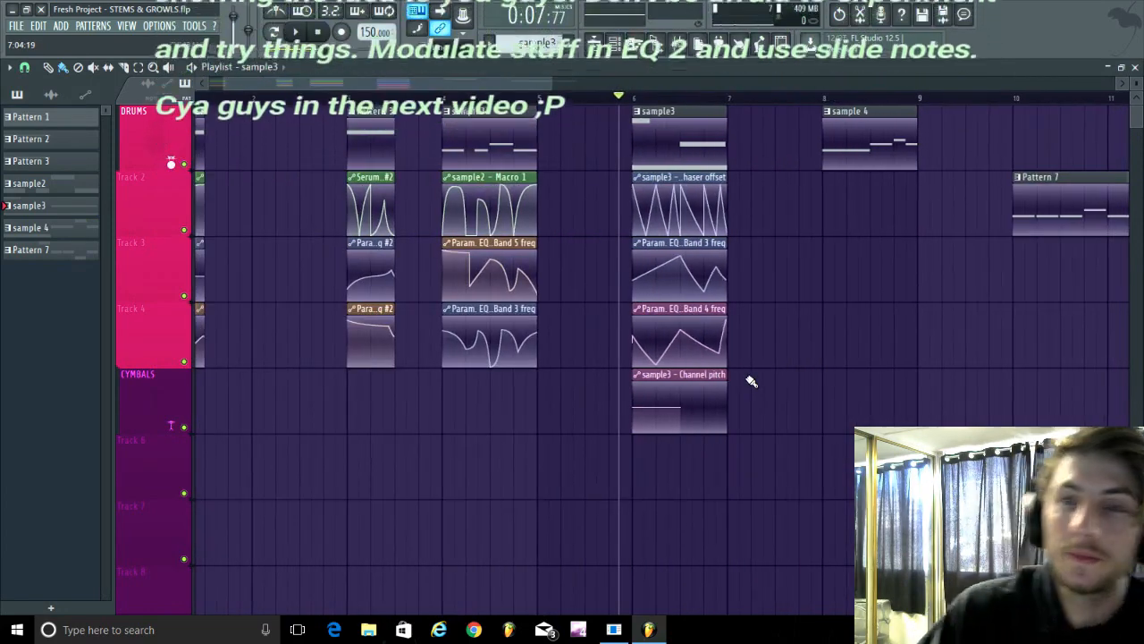
pyautogui.scroll(-3, 799, 338)
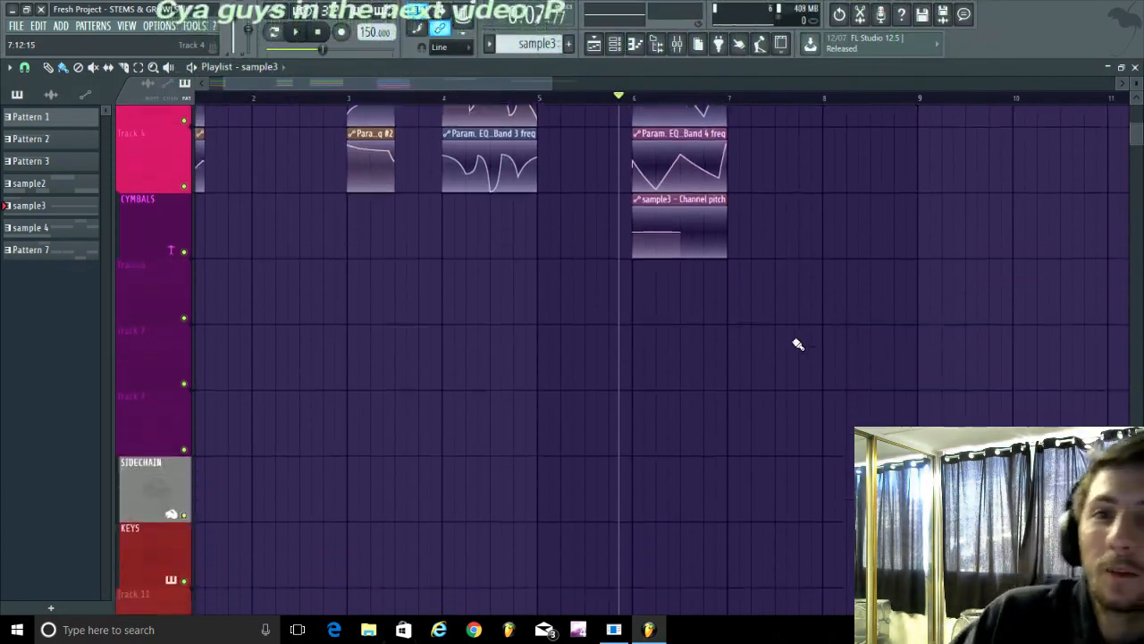
pyautogui.scroll(-3, 814, 402)
pyautogui.scroll(-4, 761, 343)
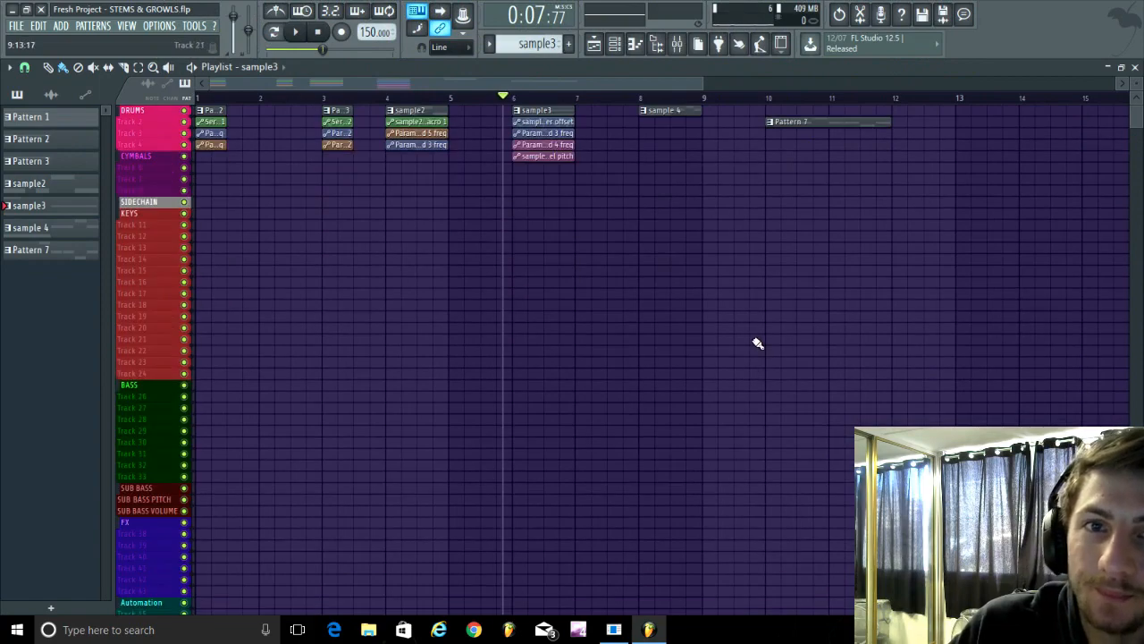
pyautogui.scroll(4, 502, 482)
pyautogui.scroll(9, 514, 463)
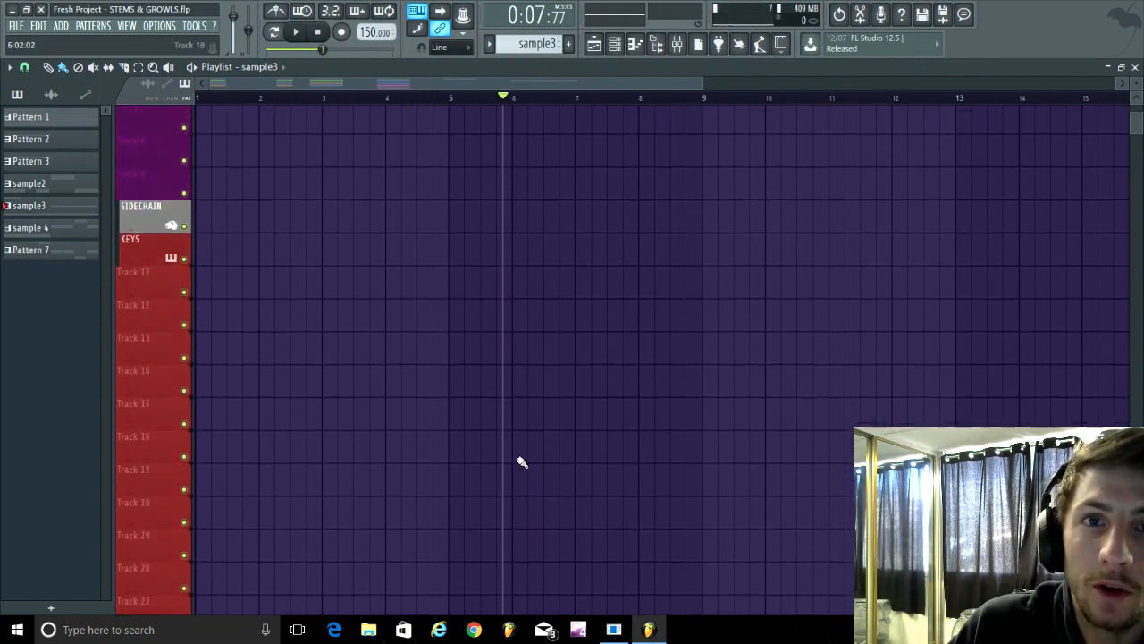
pyautogui.scroll(-2, 630, 452)
pyautogui.scroll(1, 506, 462)
pyautogui.scroll(6, 434, 473)
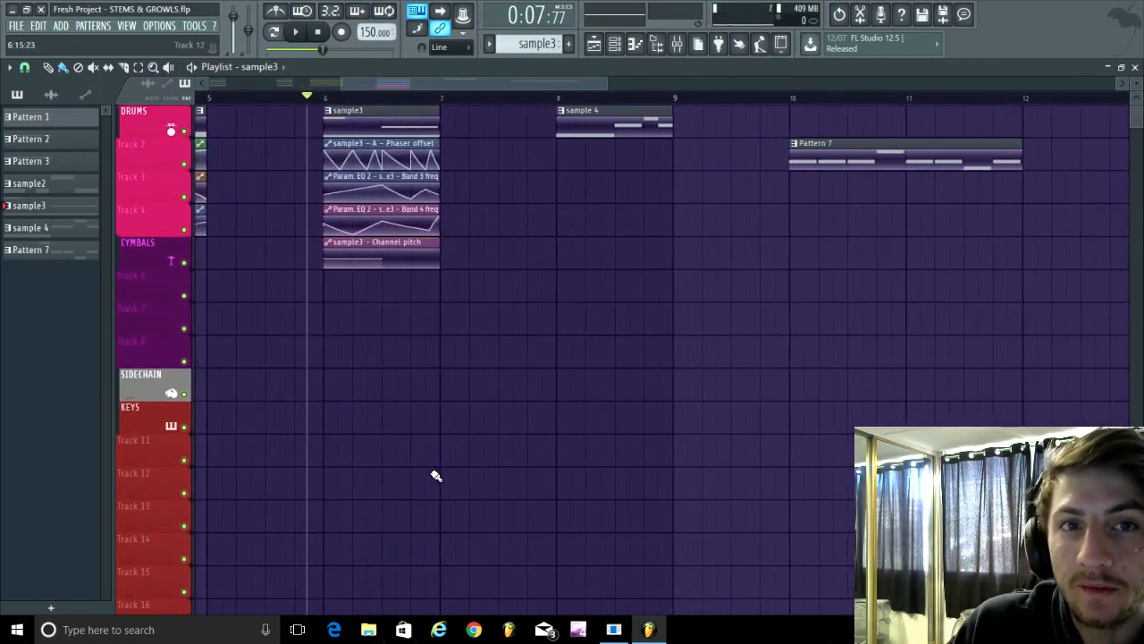
pyautogui.scroll(-6, 420, 451)
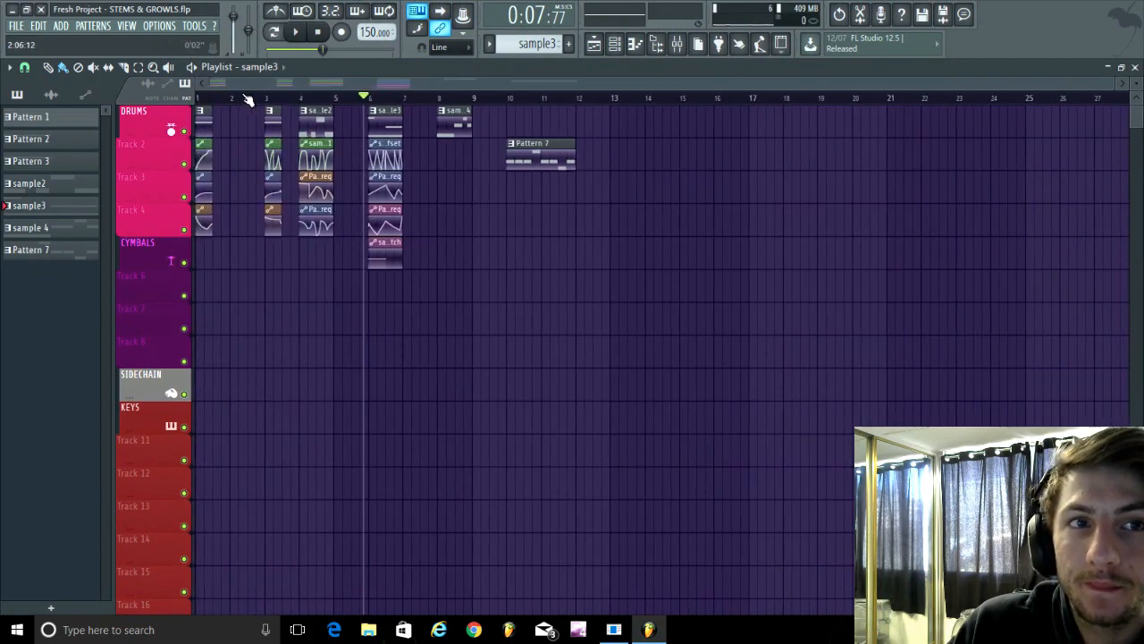